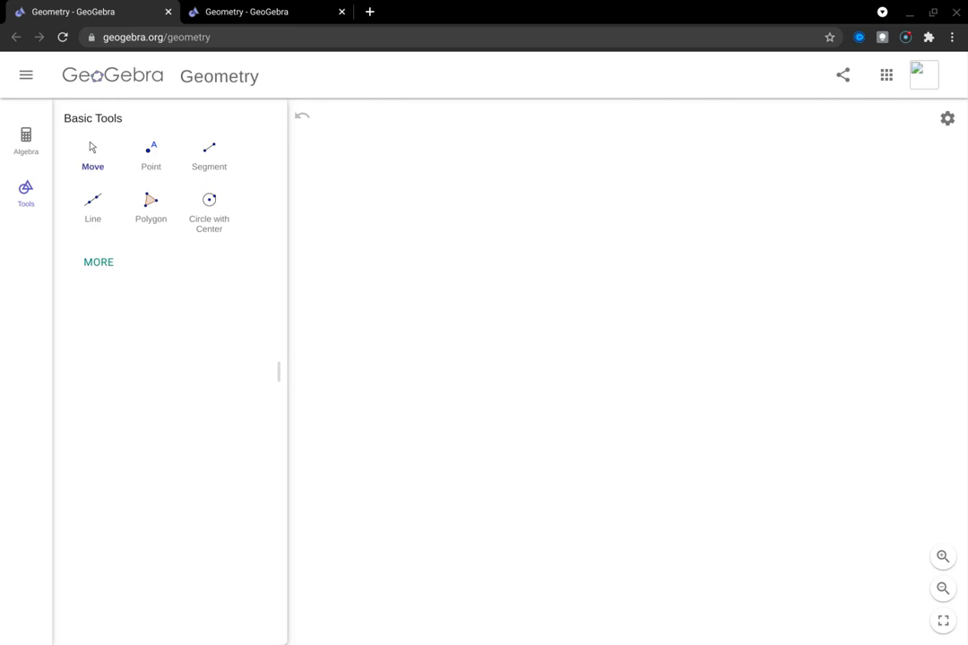
Construct a regular polygon with 3 vertices in the upper-left part of the empty drawing area.
left_click(99, 261)
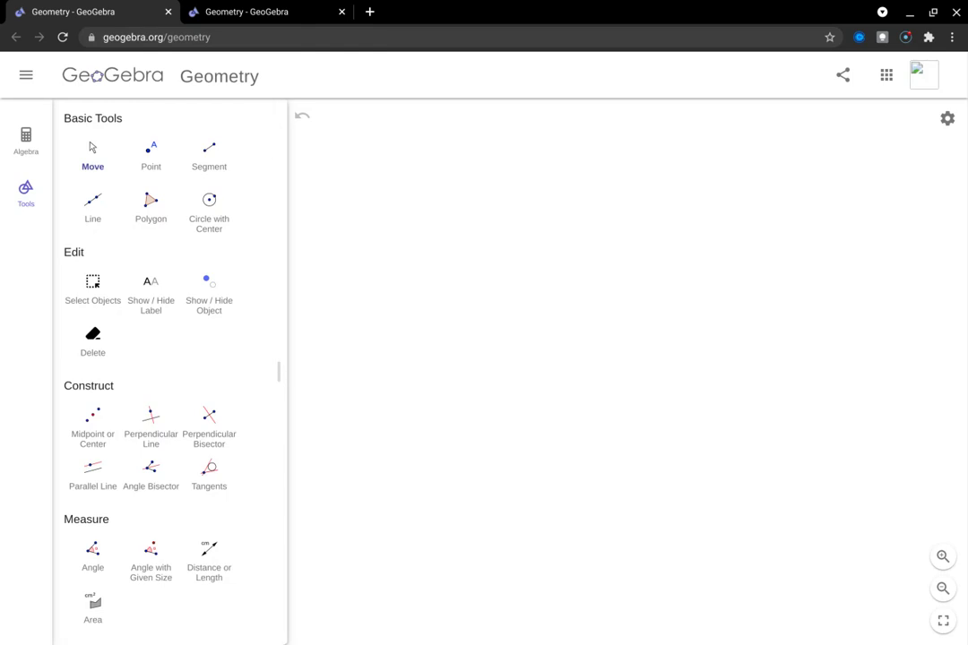
scroll(171, 371, "down", 7)
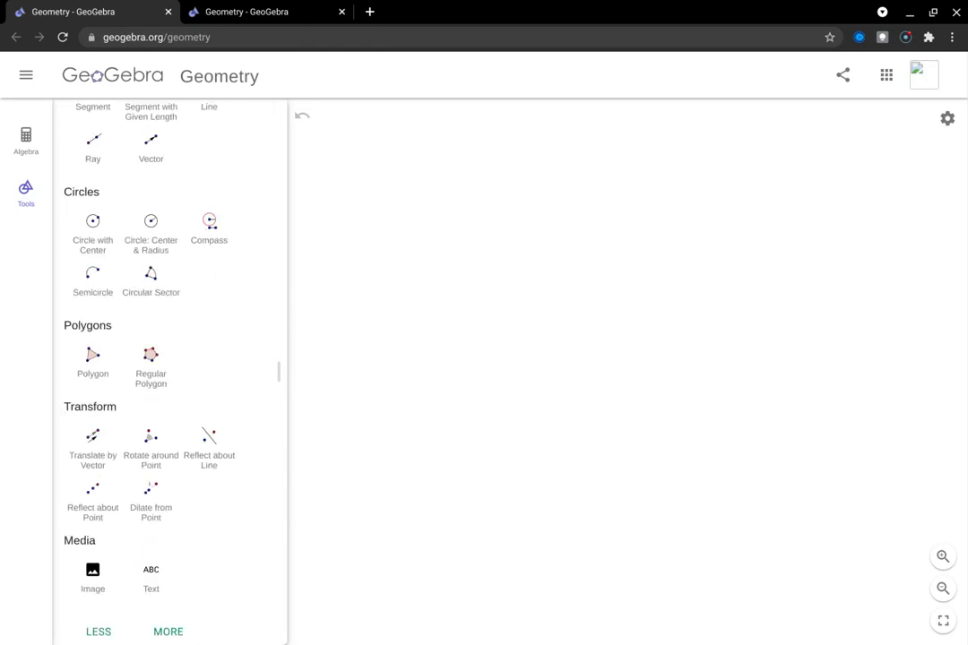
left_click(150, 366)
left_click(389, 268)
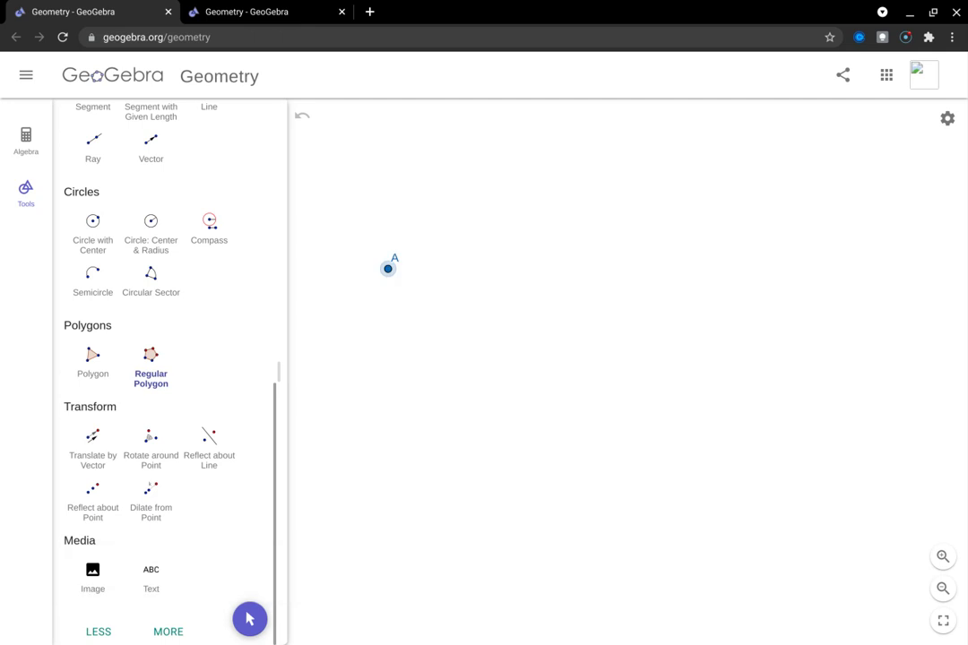
left_click(456, 272)
key("BackSpace")
type("3")
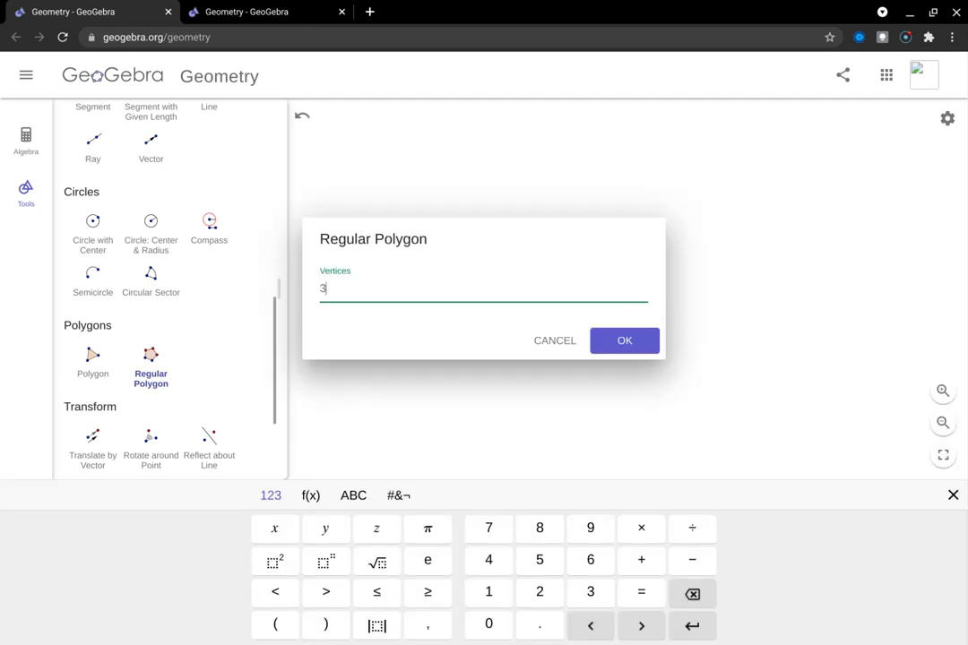
key("Return")
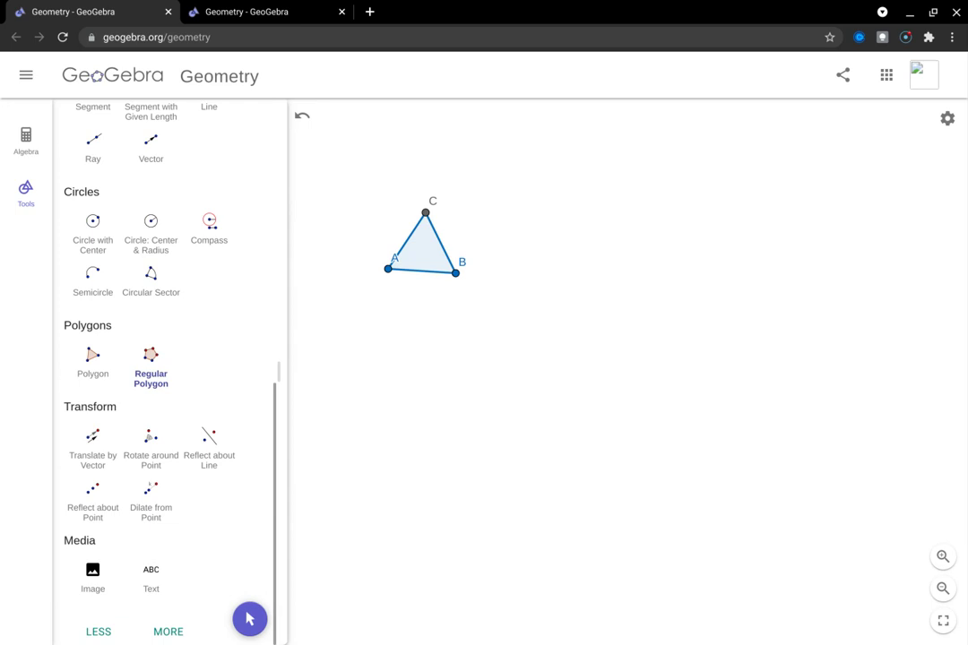
Construct a small regular polygon with 4 vertices below and to the right of the triangle.
left_click(542, 452)
left_click(581, 455)
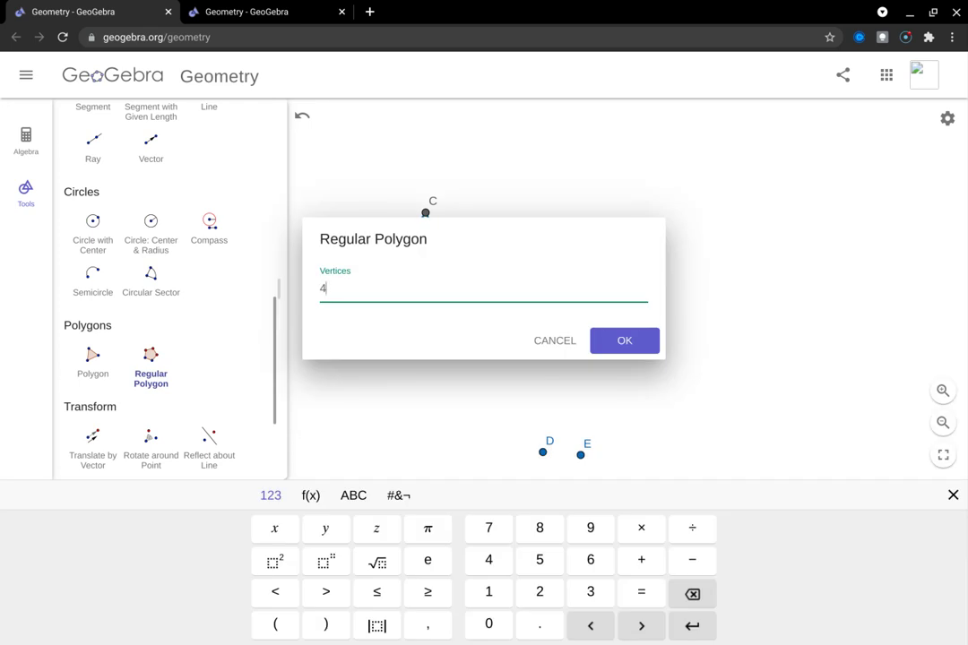
key("Return")
Construct a regular polygon with 6 vertices to the right of the triangle and above the square.
left_click(731, 335)
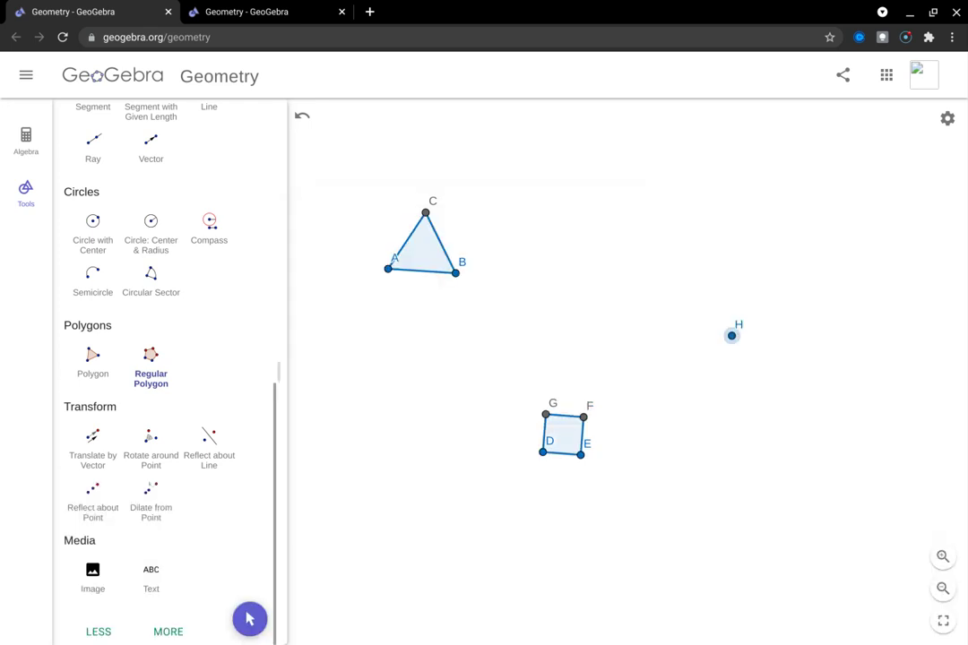
left_click(780, 316)
key("BackSpace")
type("6")
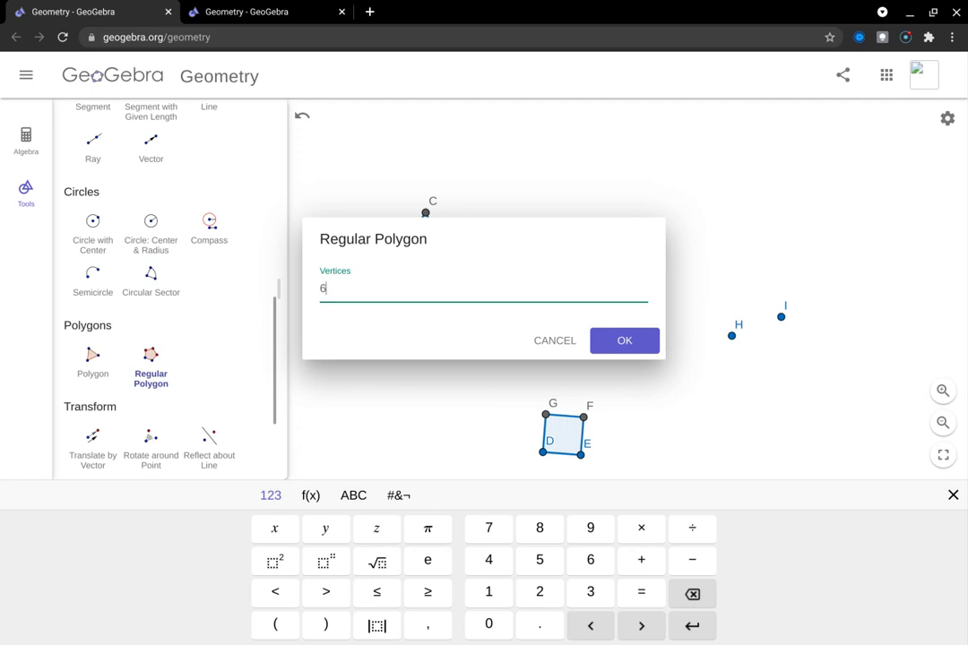
key("Return")
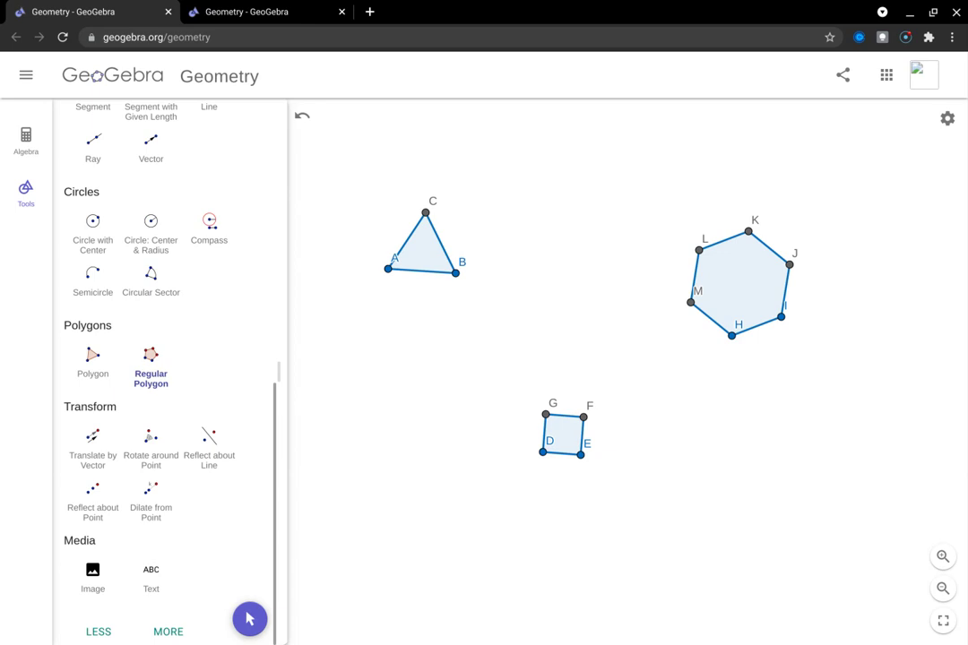
Translate square DEFG by the vector from D to G and by the vector from G to F.
left_click(92, 445)
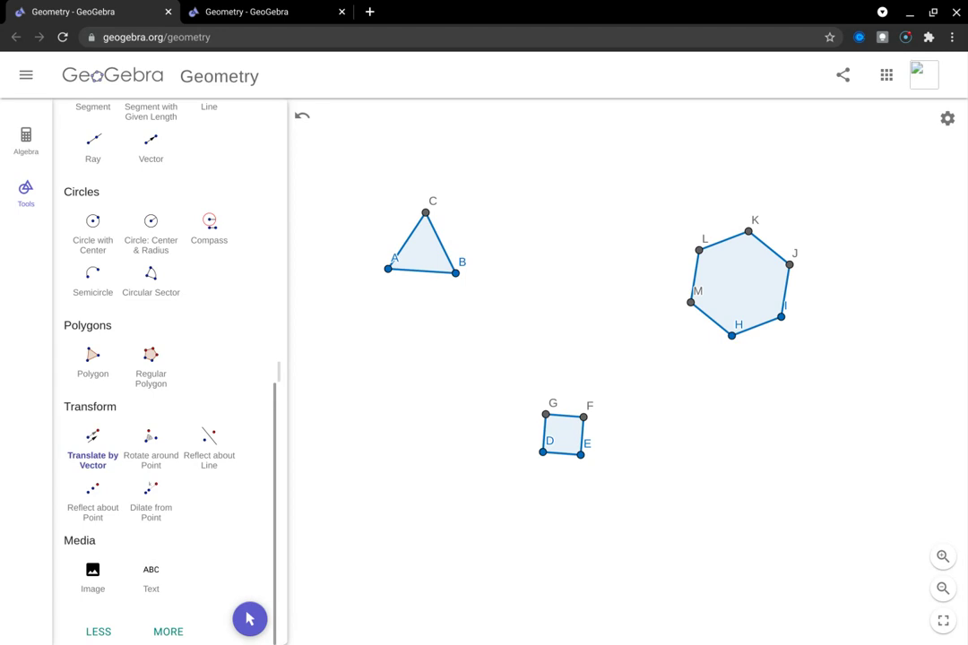
left_click(563, 436)
left_click(542, 452)
left_click(546, 414)
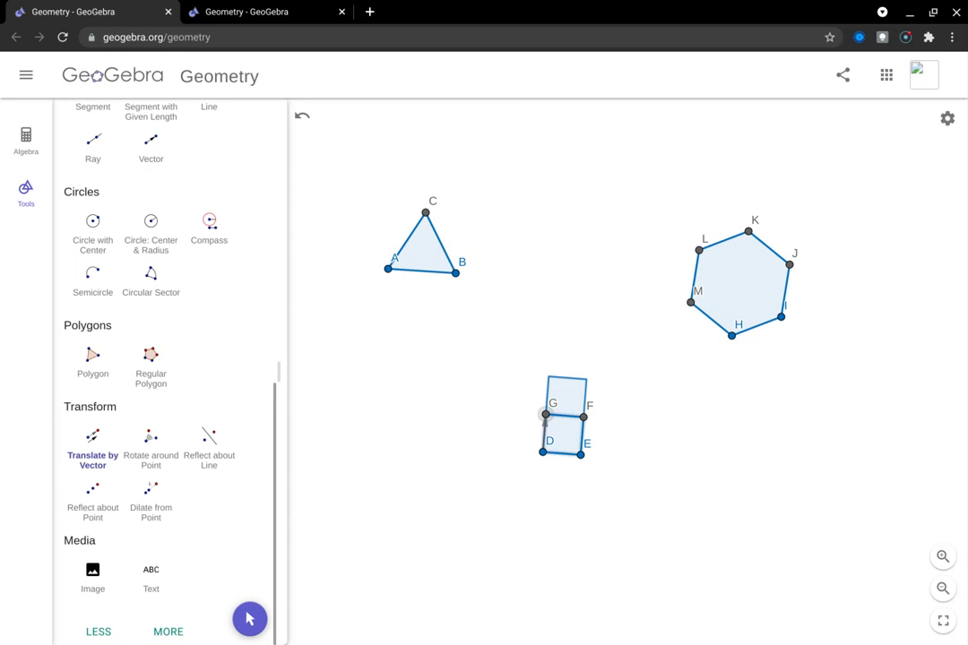
left_click(583, 417)
Translate the square copy right of side EF by vector E to F, and the original square by vector E to D.
left_click(601, 437)
left_click(581, 454)
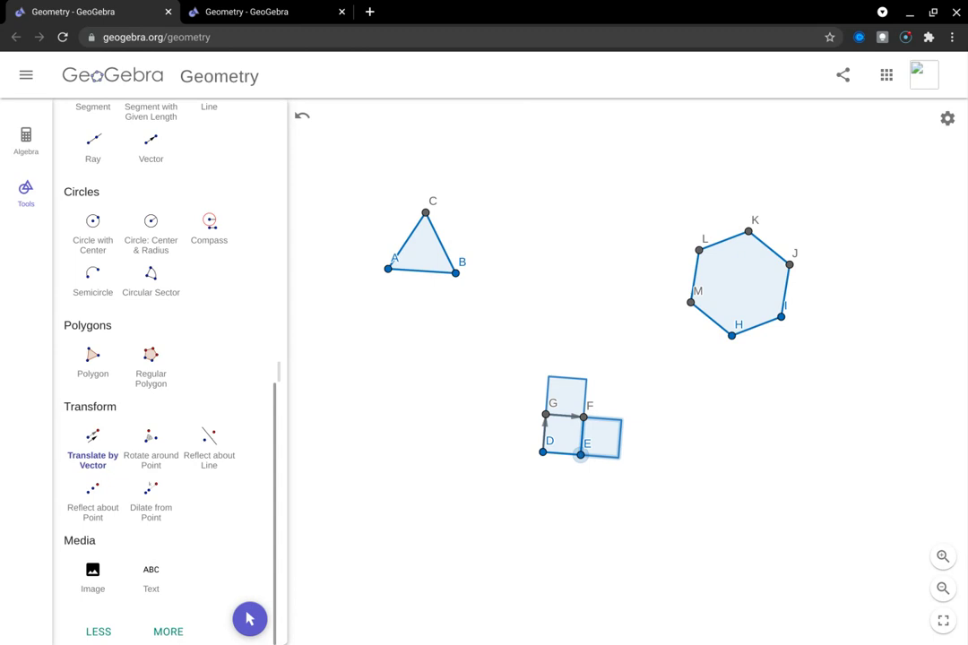
left_click(584, 417)
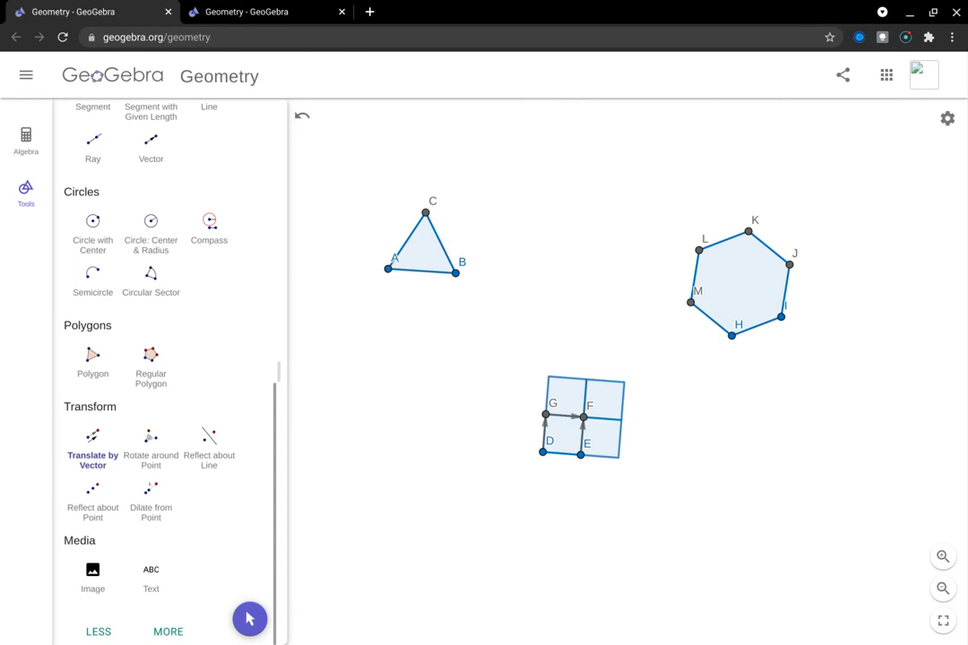
left_click(581, 454)
left_click(543, 452)
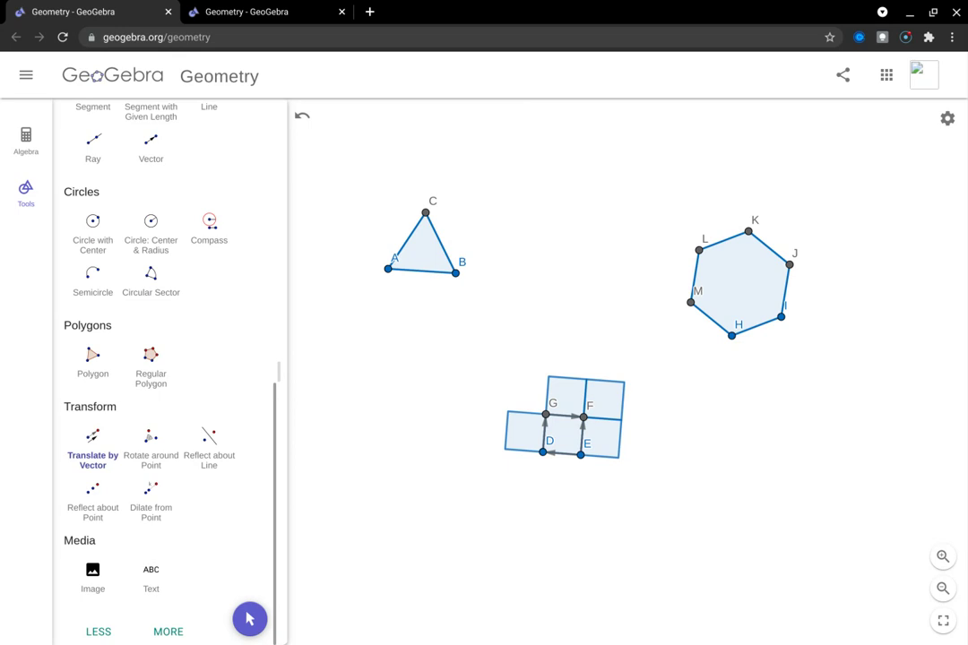
Rotate triangle ABC 60° counterclockwise around point B.
left_click(151, 448)
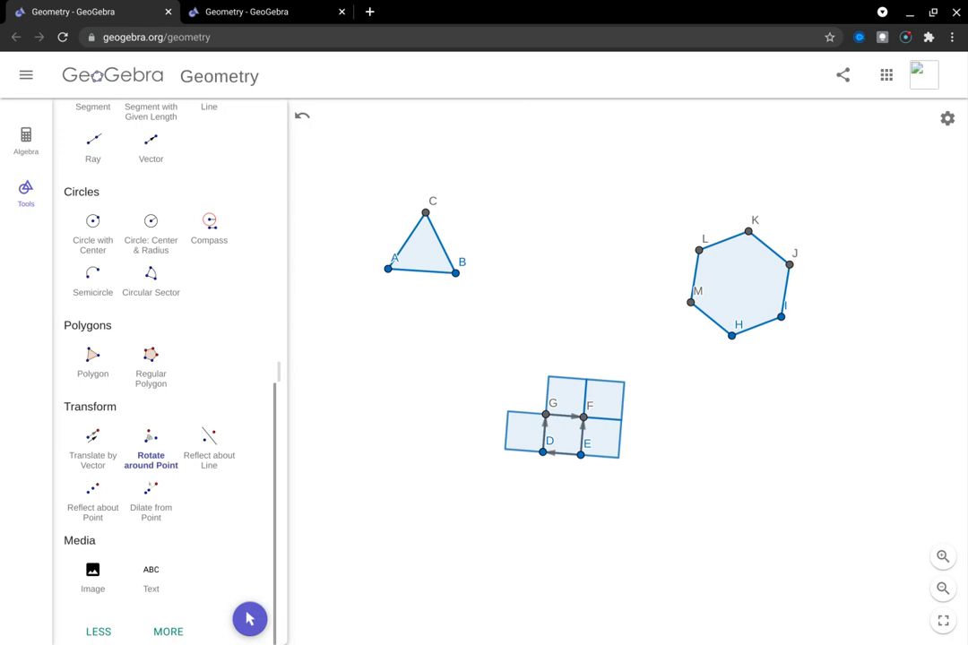
left_click(423, 251)
left_click(455, 272)
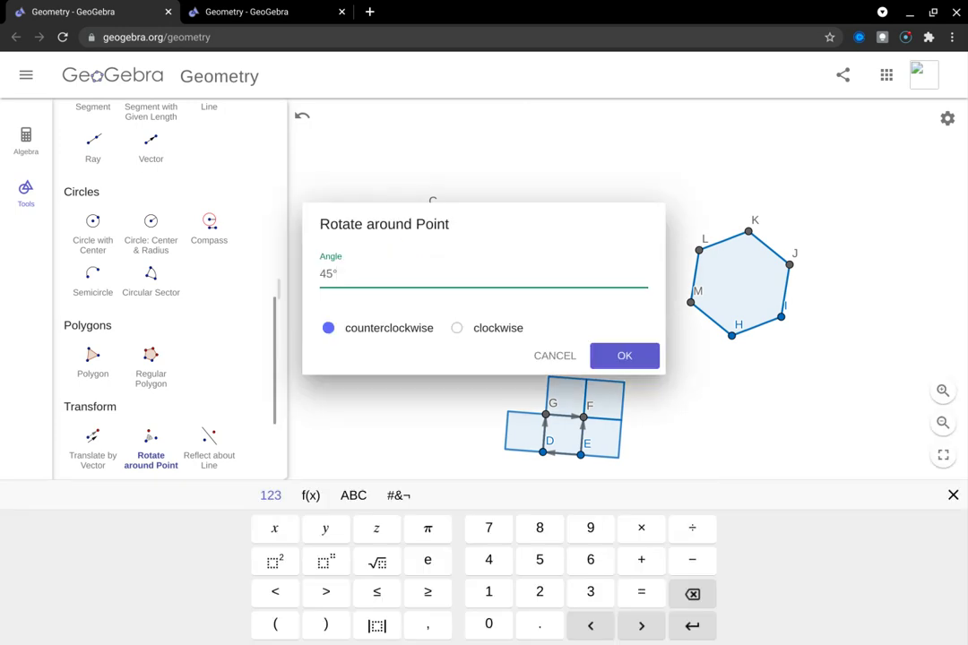
key("BackSpace")
key("BackSpace")
type("1")
key("BackSpace")
type("60")
key("Return")
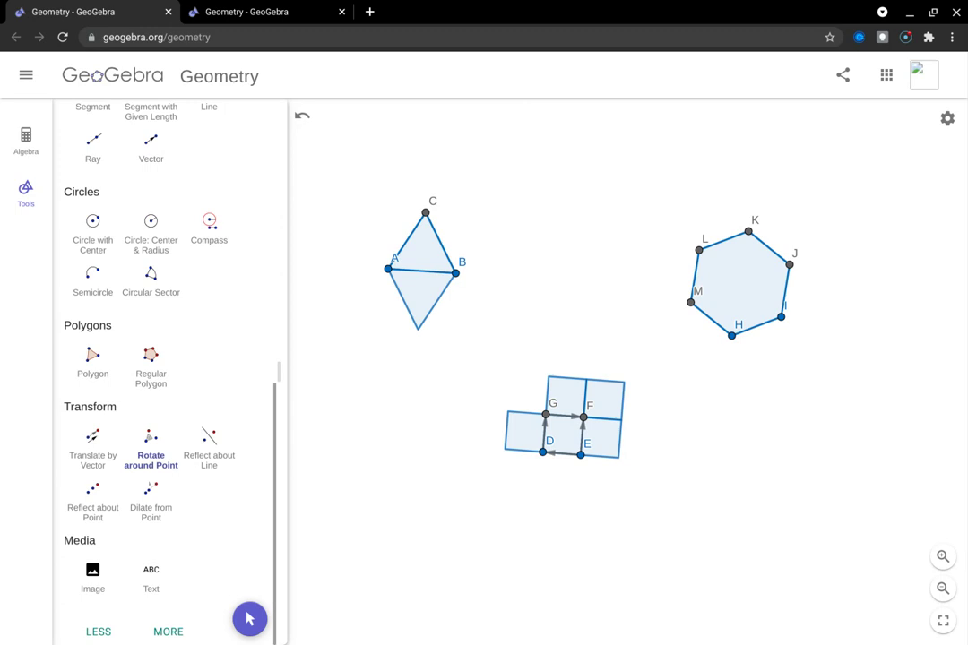
left_click(423, 252)
left_click(456, 274)
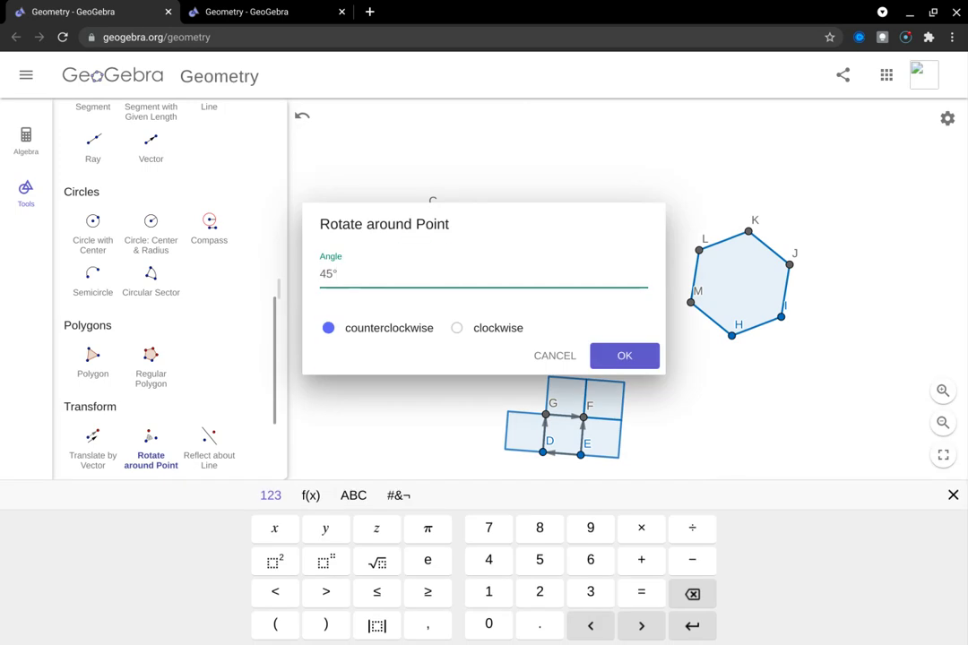
key("Return")
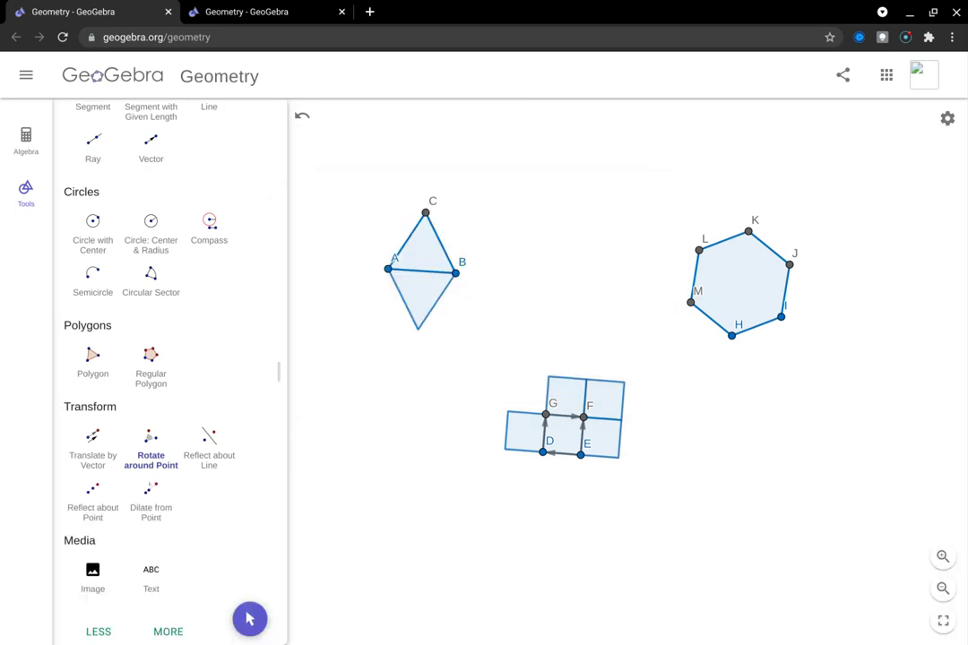
Rotate the triangle copy below side AB 60° counterclockwise around point B.
left_click(420, 291)
left_click(456, 273)
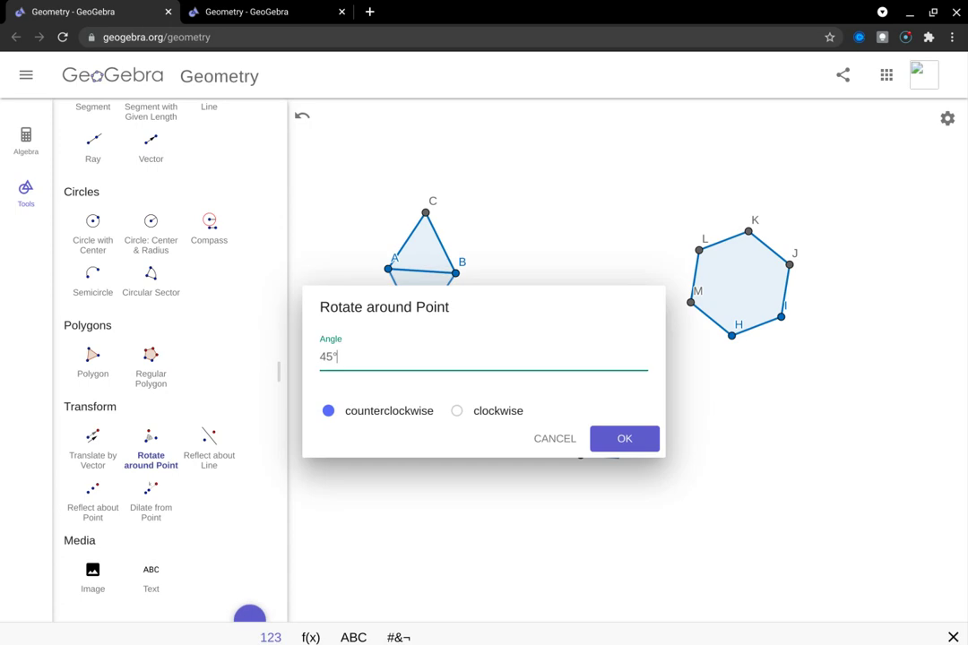
key("BackSpace")
key("BackSpace")
key("BackSpace")
type("60")
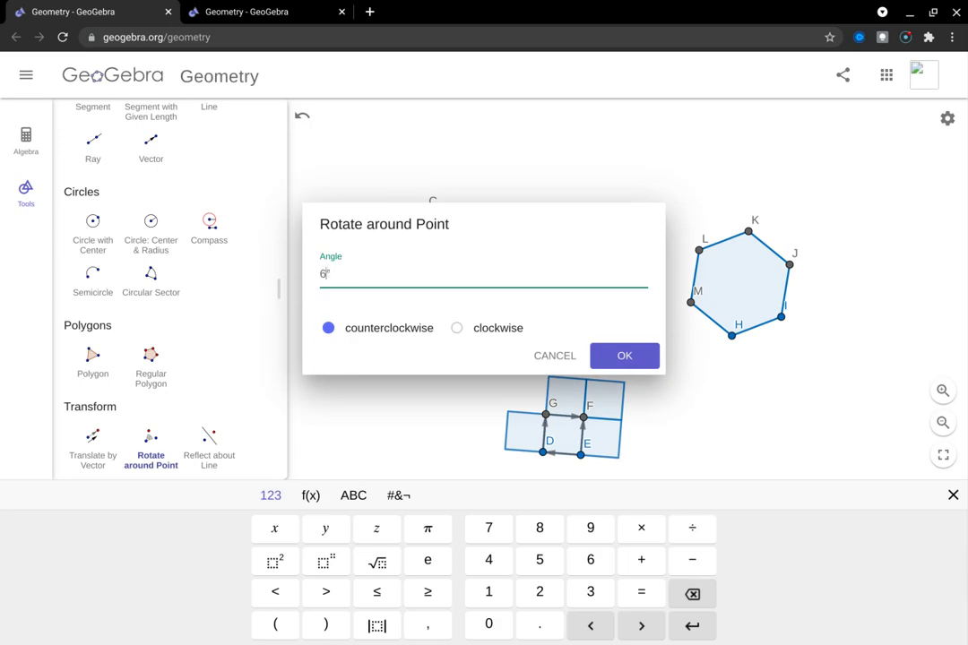
key("Return")
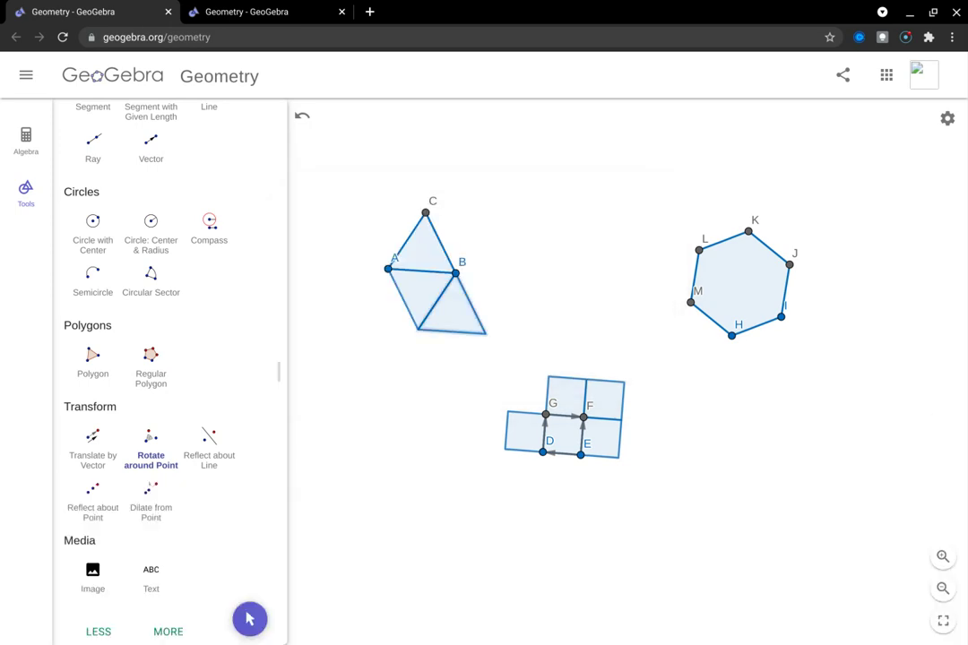
Rotate the newest triangle, directly below point B, another 60° counterclockwise around B.
left_click(388, 269)
key("BackSpace")
key("BackSpace")
key("BackSpace")
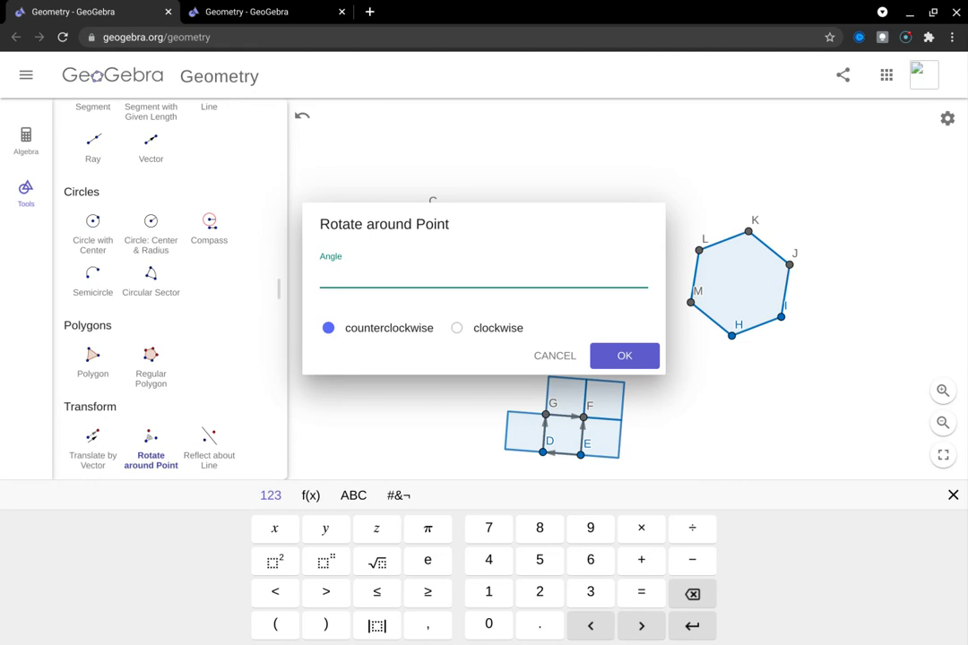
type("60")
key("Return")
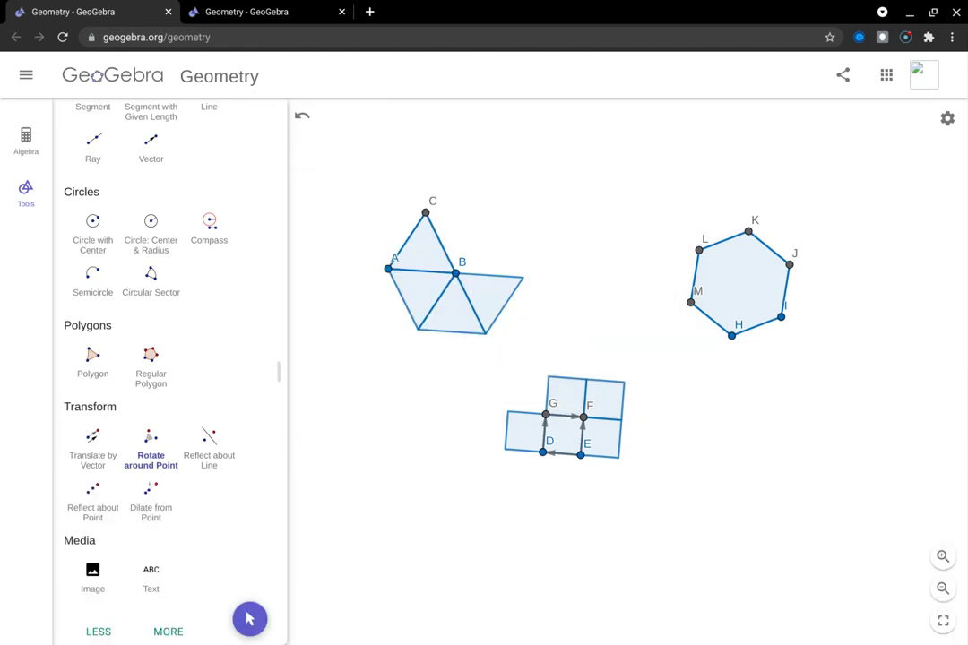
Rotate the triangle to the lower right of point B 60° counterclockwise around B.
left_click(488, 296)
left_click(455, 273)
key("BackSpace")
key("BackSpace")
key("BackSpace")
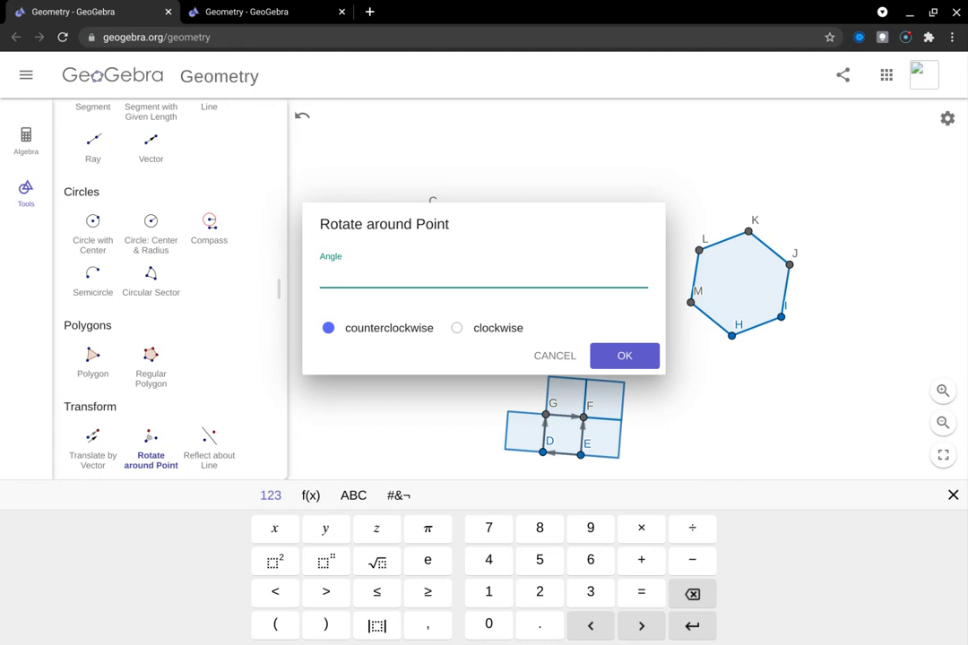
type("60")
key("Return")
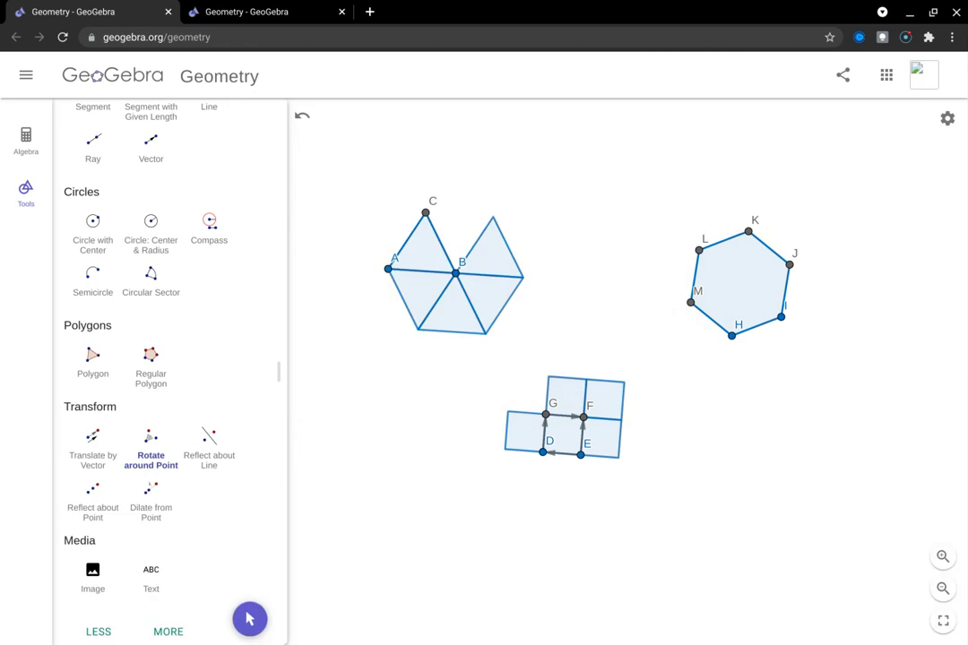
Rotate the triangle to the upper right of point B 60° counterclockwise around B to close the ring of triangles.
left_click(491, 255)
left_click(455, 273)
key("BackSpace")
key("BackSpace")
key("BackSpace")
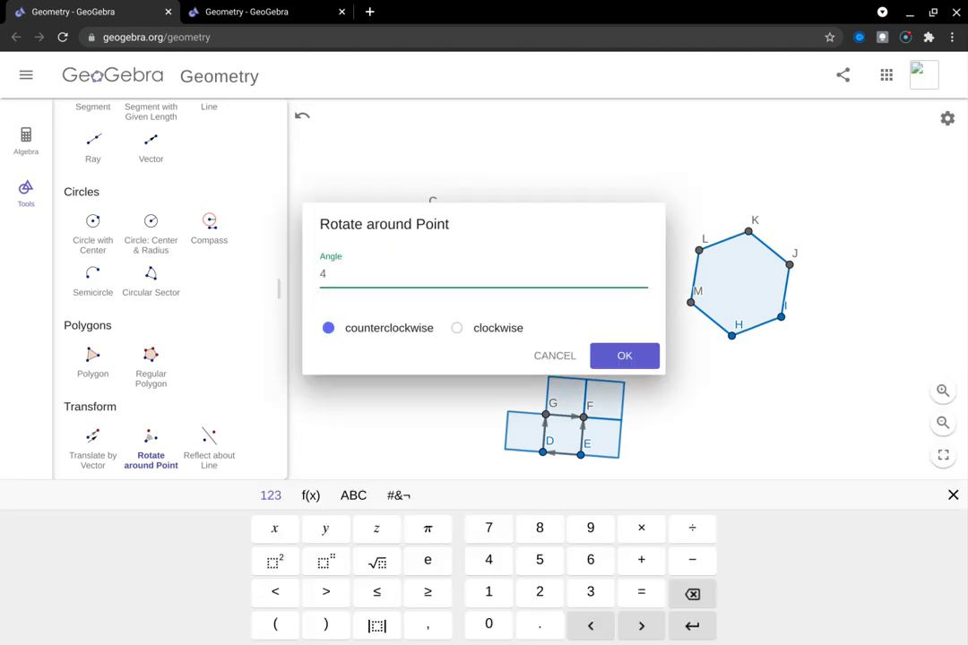
type("60")
key("Return")
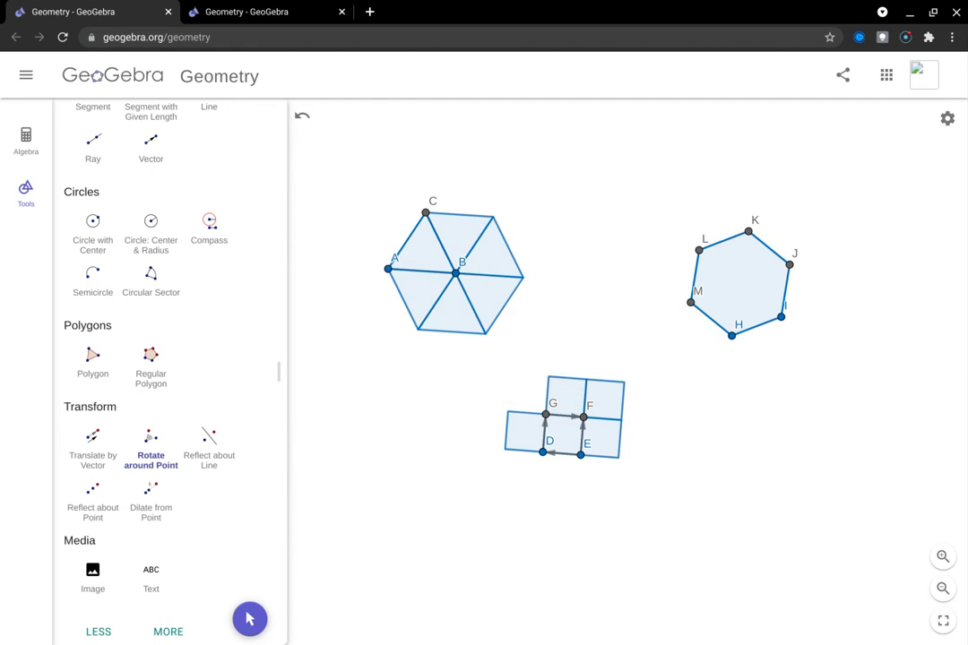
Rotate the triangle directly above point B 60° counterclockwise around point C.
left_click(459, 235)
left_click(455, 274)
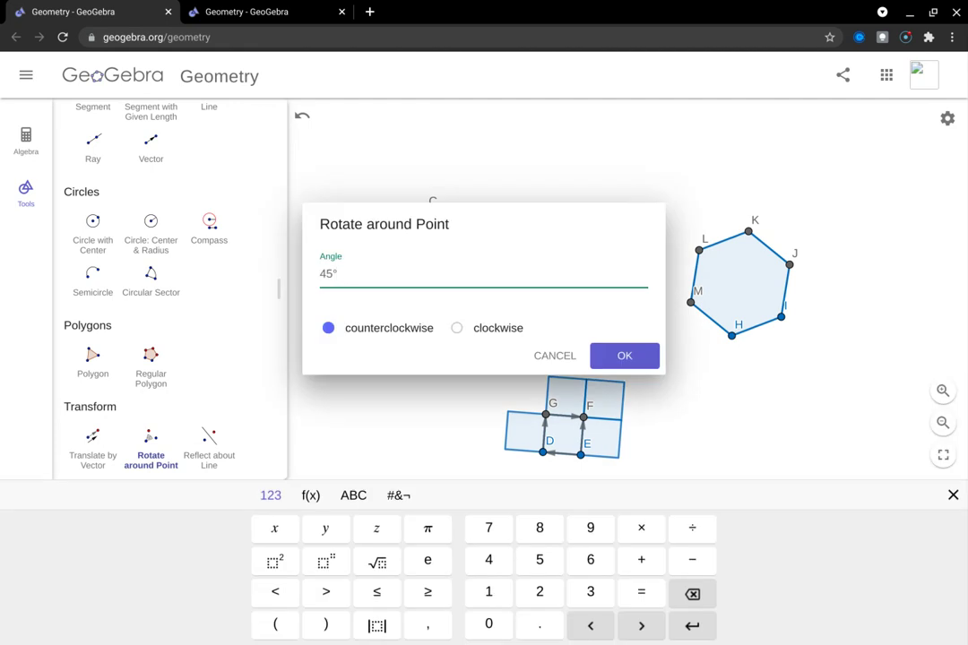
key("BackSpace")
key("BackSpace")
key("BackSpace")
type("60")
key("Return")
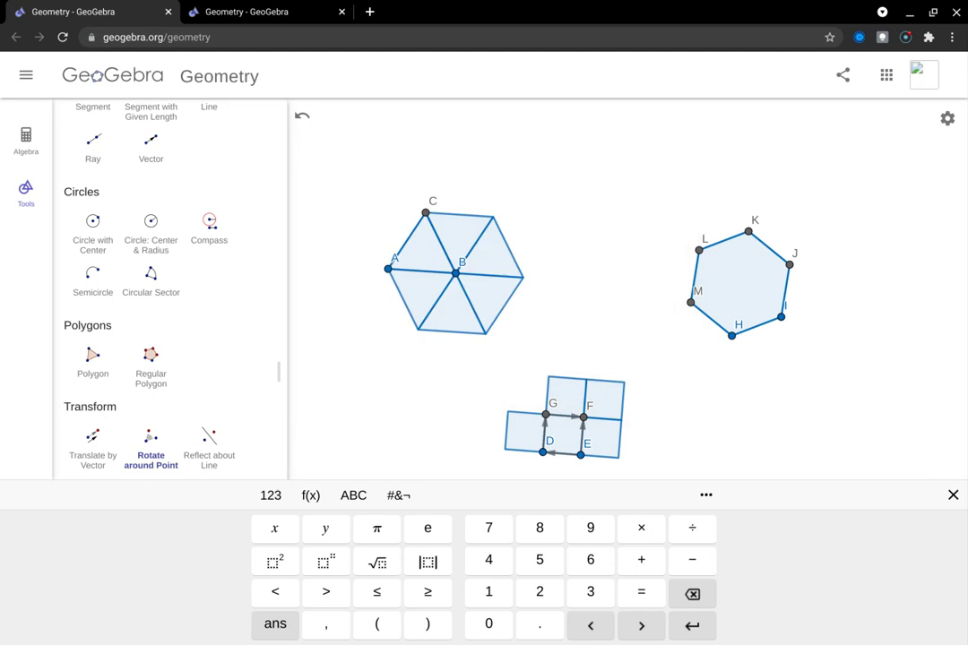
Rotate the topmost triangle, outside the ring, 60° counterclockwise around point C.
left_click(460, 195)
left_click(425, 213)
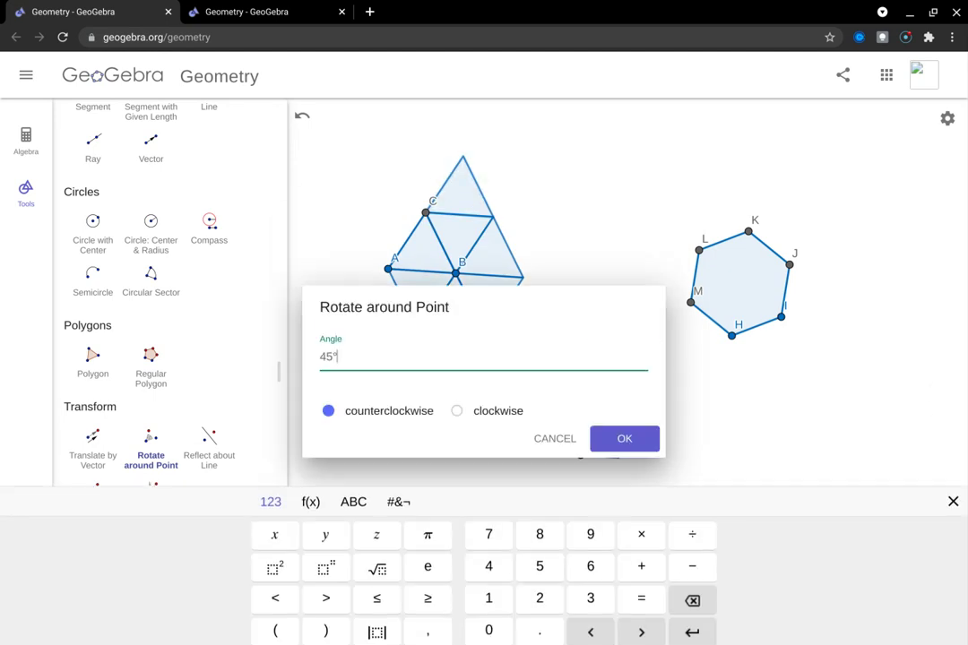
key("BackSpace")
key("BackSpace")
key("BackSpace")
type("6")
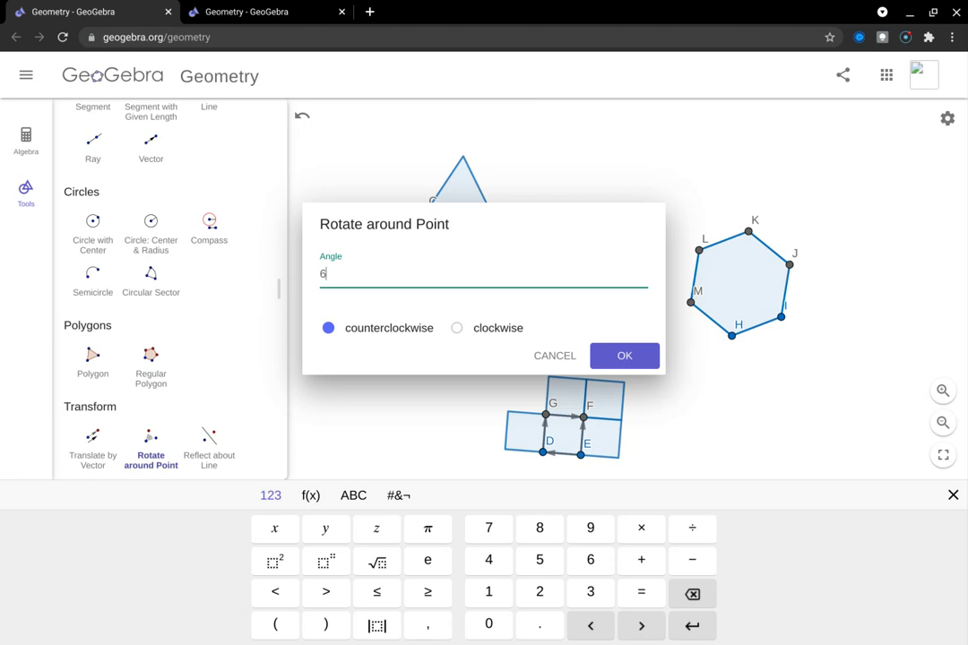
type("0")
key("Return")
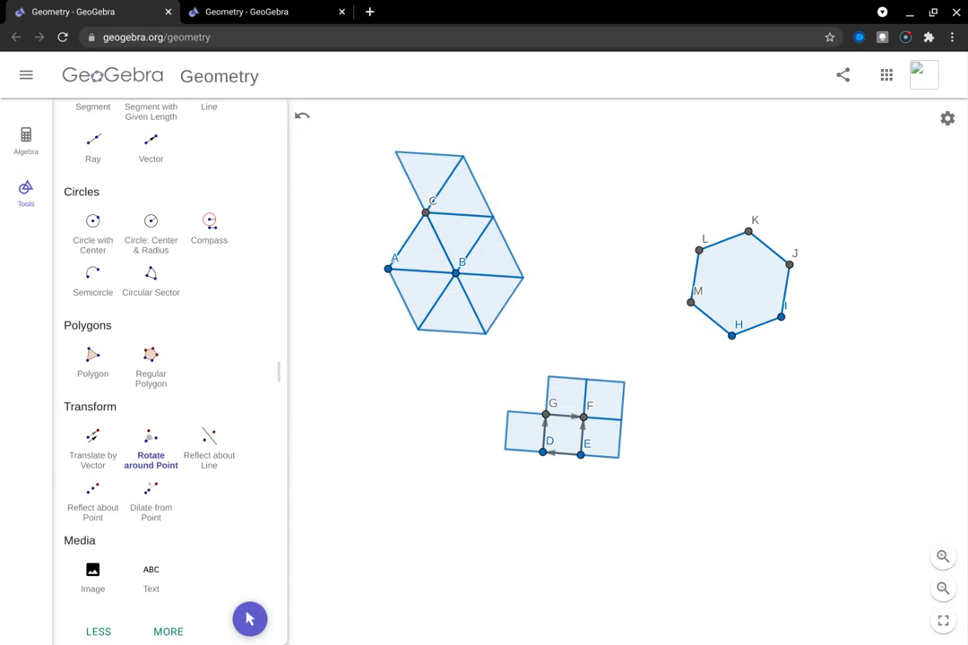
Reflect the hexagon about its side KJ.
left_click(209, 446)
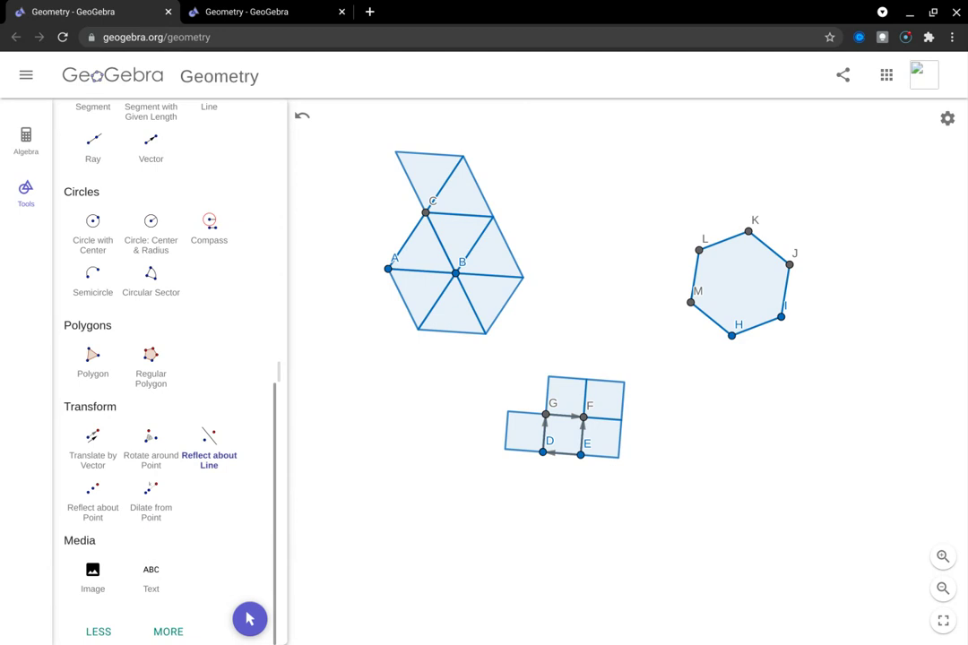
left_click(769, 247)
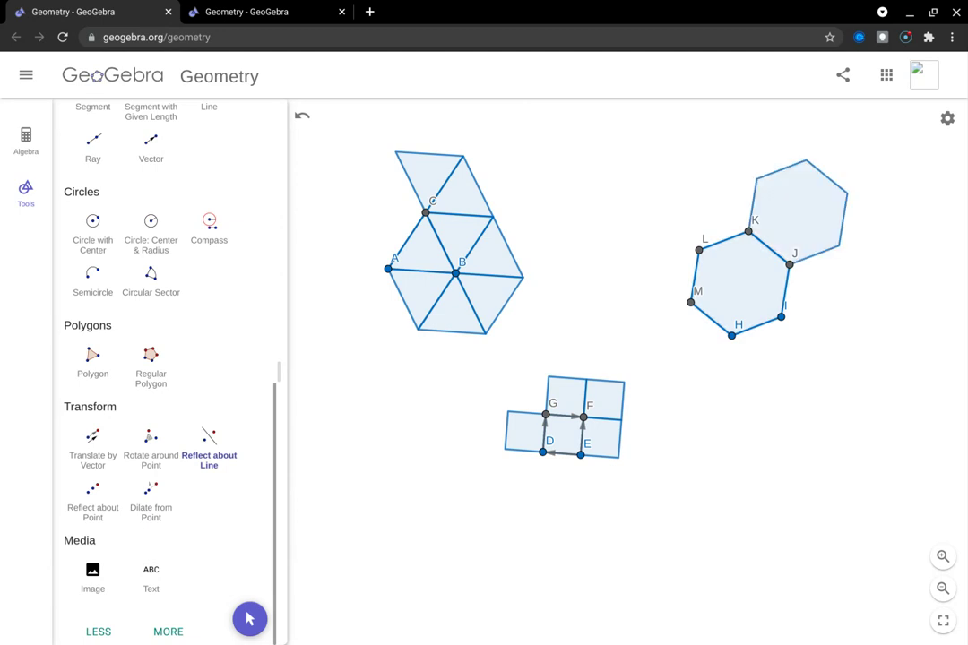
Reflect the central hexagon about its remaining five sides JI, IH, HM, ML and LK to surround it with copies.
left_click(741, 285)
left_click(785, 290)
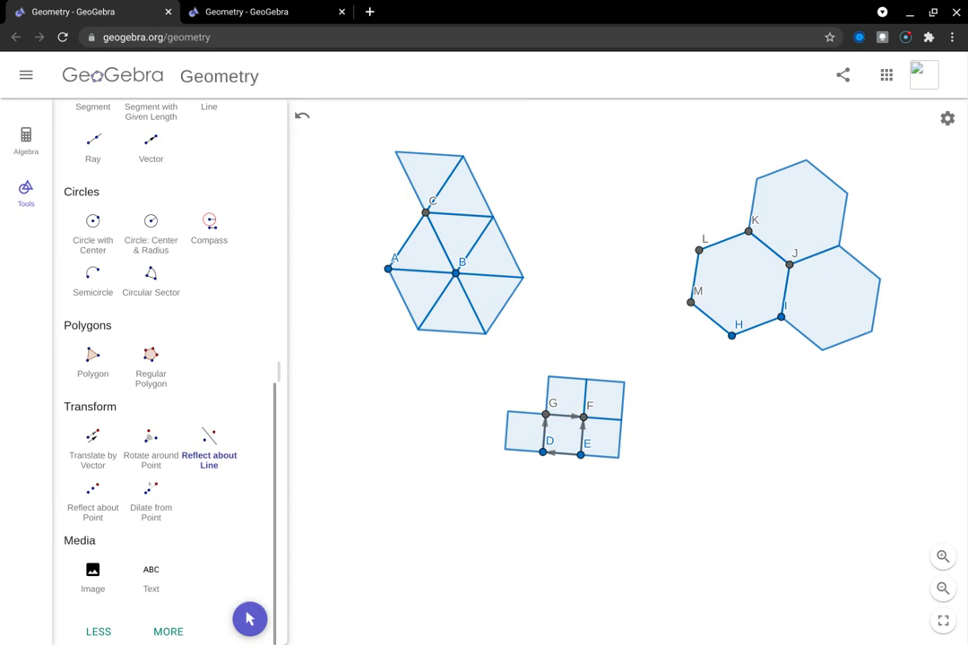
left_click(740, 283)
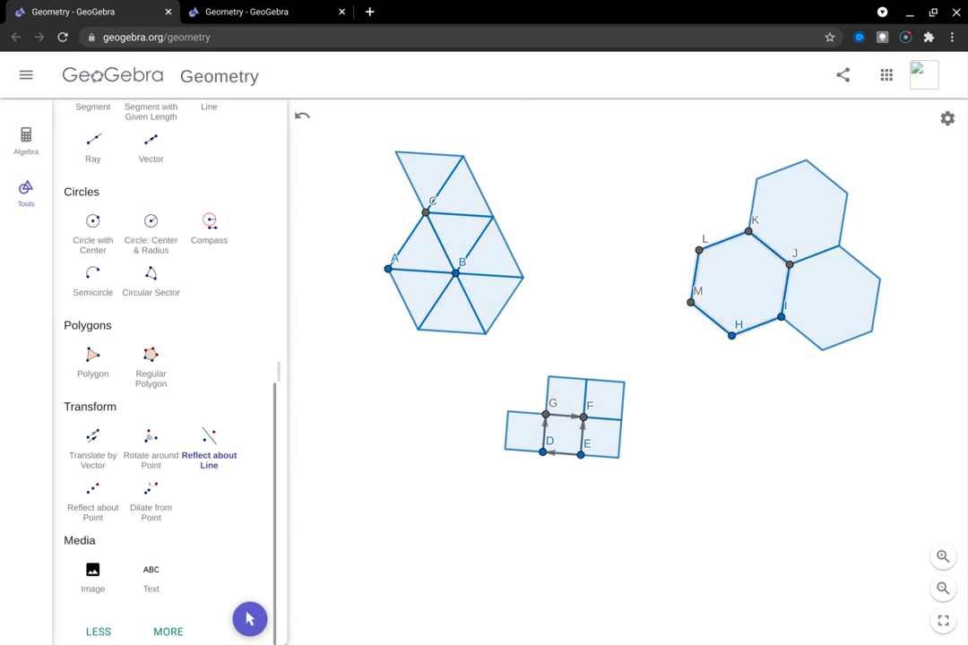
left_click(757, 326)
left_click(740, 283)
left_click(711, 319)
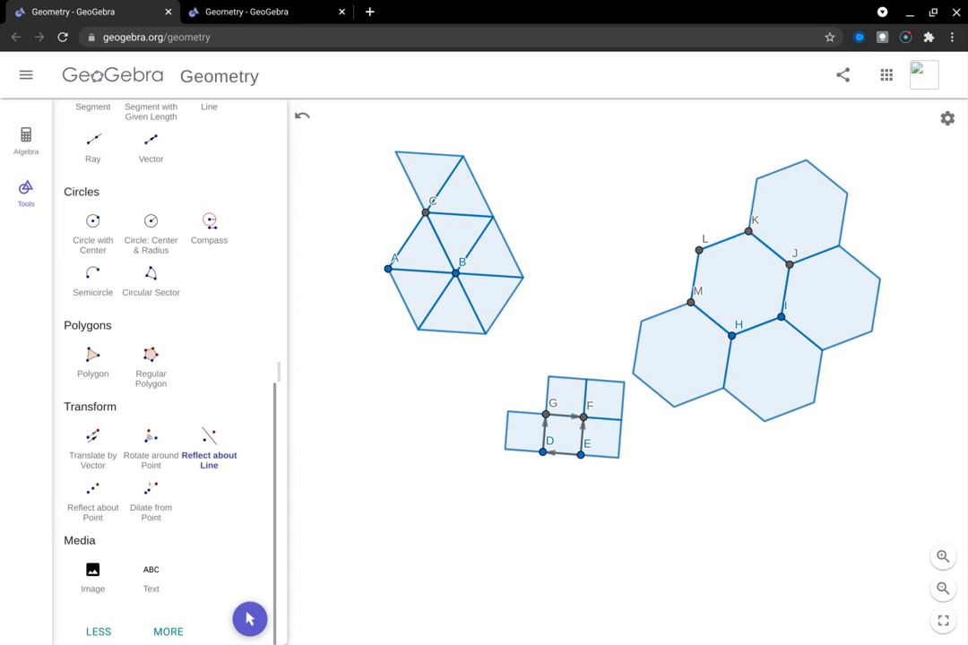
left_click(740, 283)
left_click(695, 276)
left_click(723, 240)
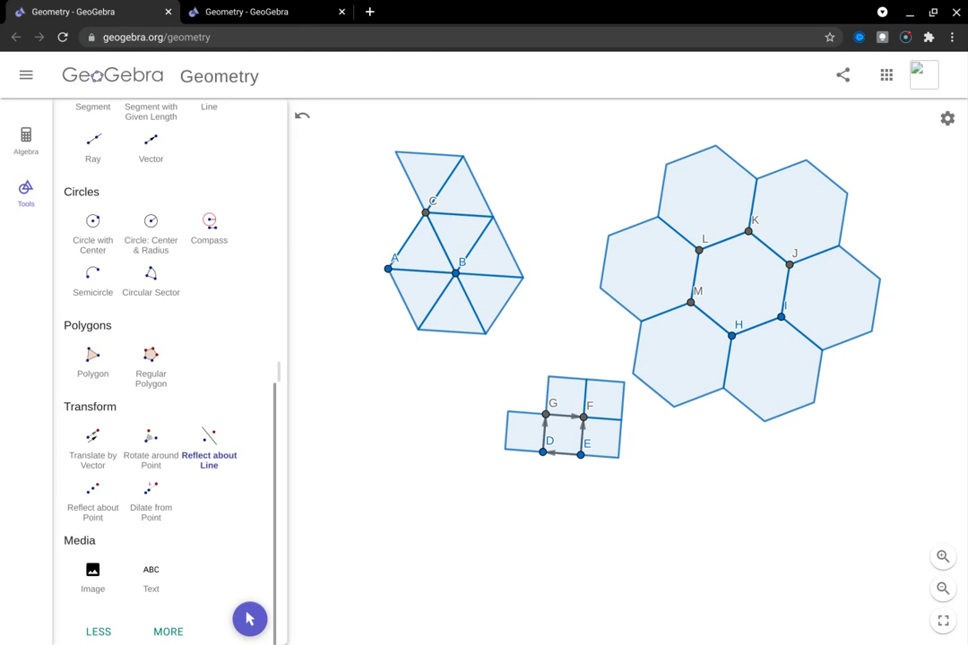
Turn off the labeling of new points in the global settings.
scroll(165, 358, "up", 10)
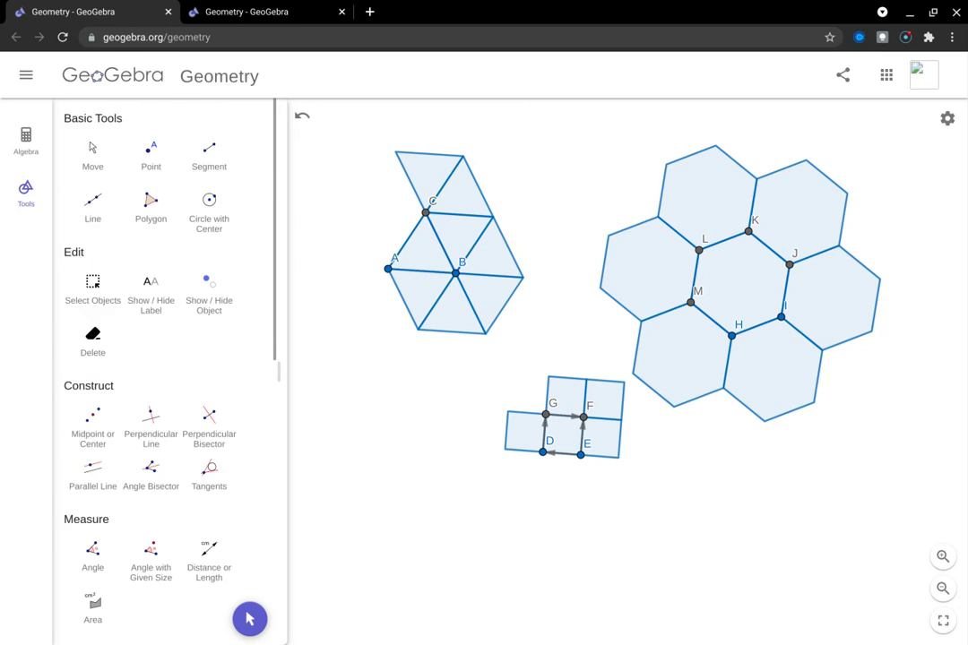
left_click(92, 156)
left_click_drag(628, 538, 627, 162)
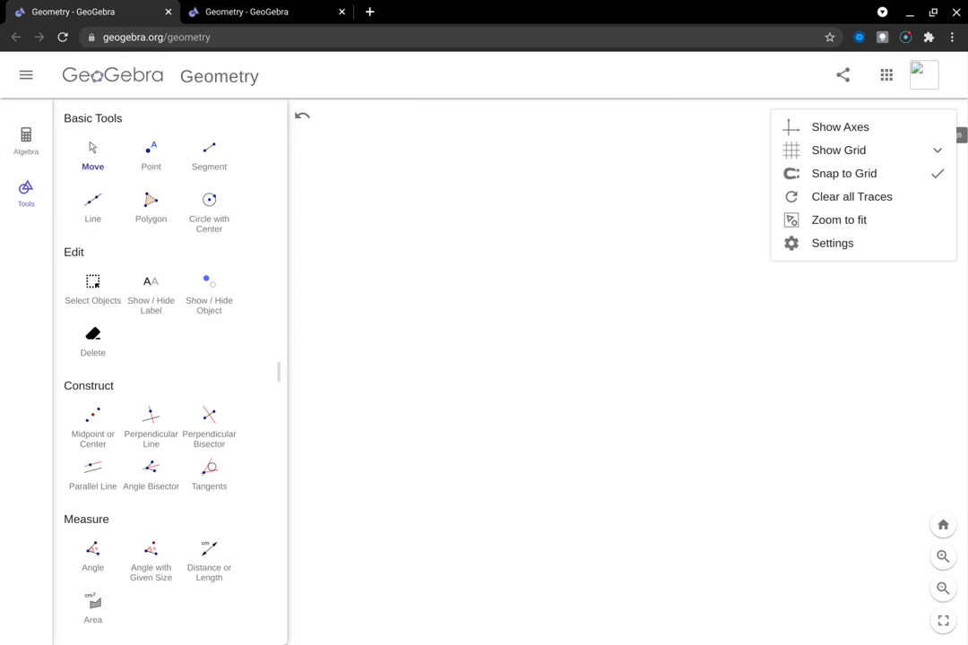
key("Escape")
left_click(947, 118)
left_click(831, 243)
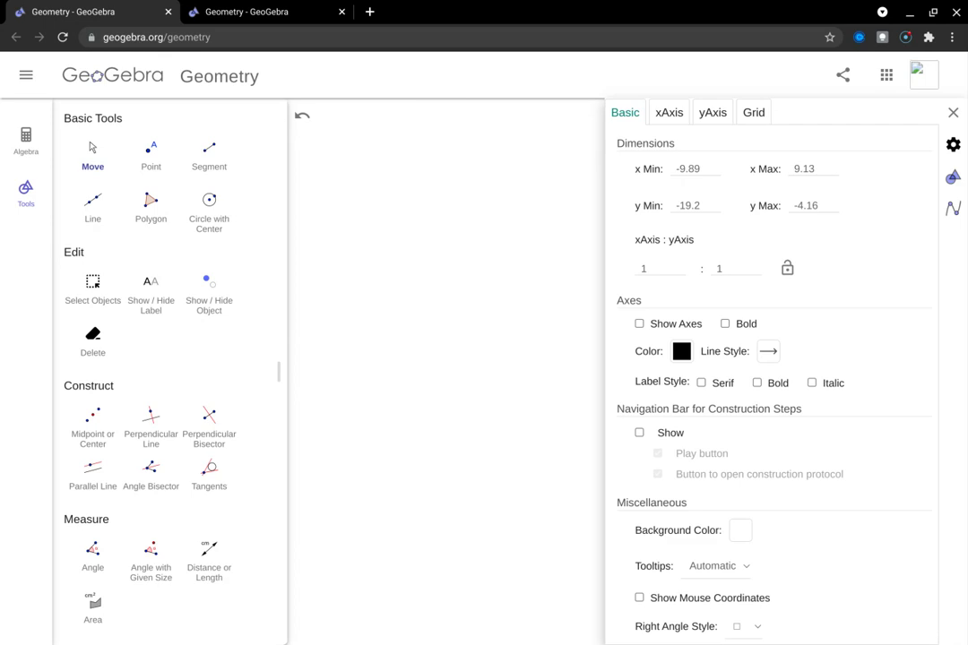
left_click(952, 145)
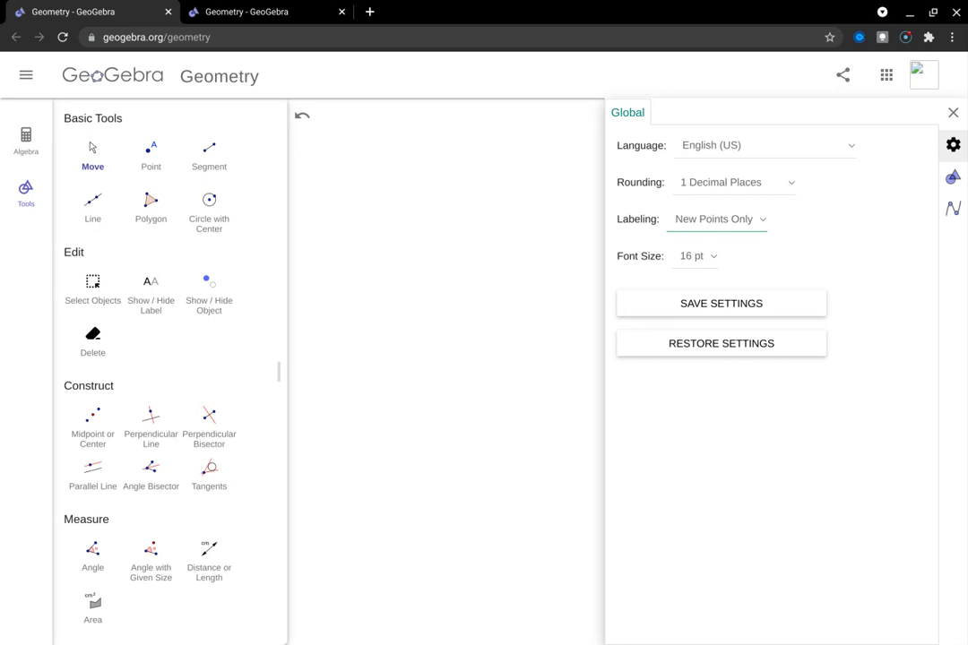
key("Up")
key("Escape")
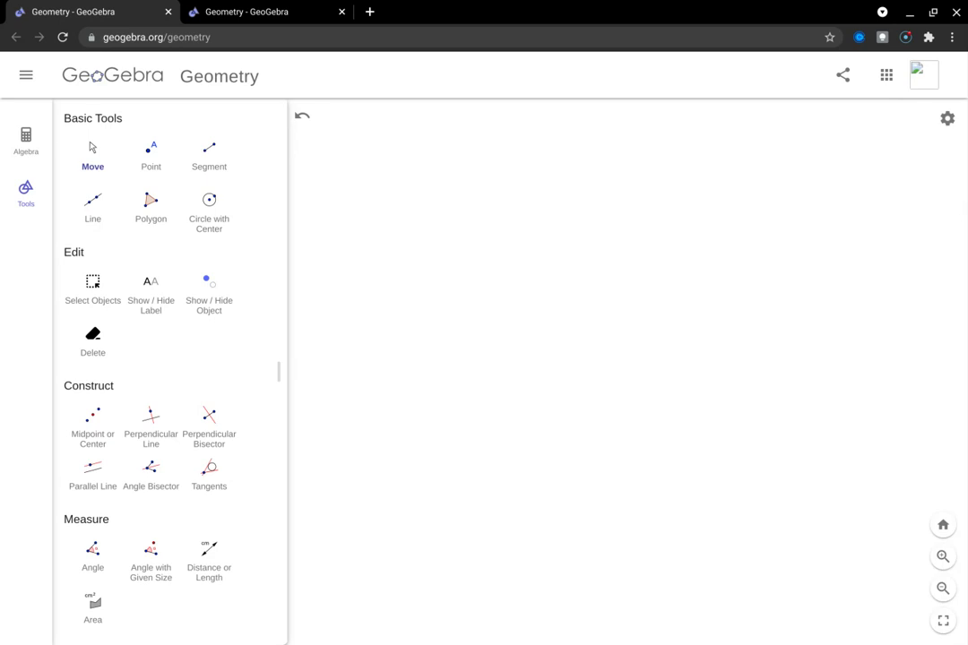
Draw a large triangle in an empty area of the canvas with the Polygon tool.
left_click(151, 202)
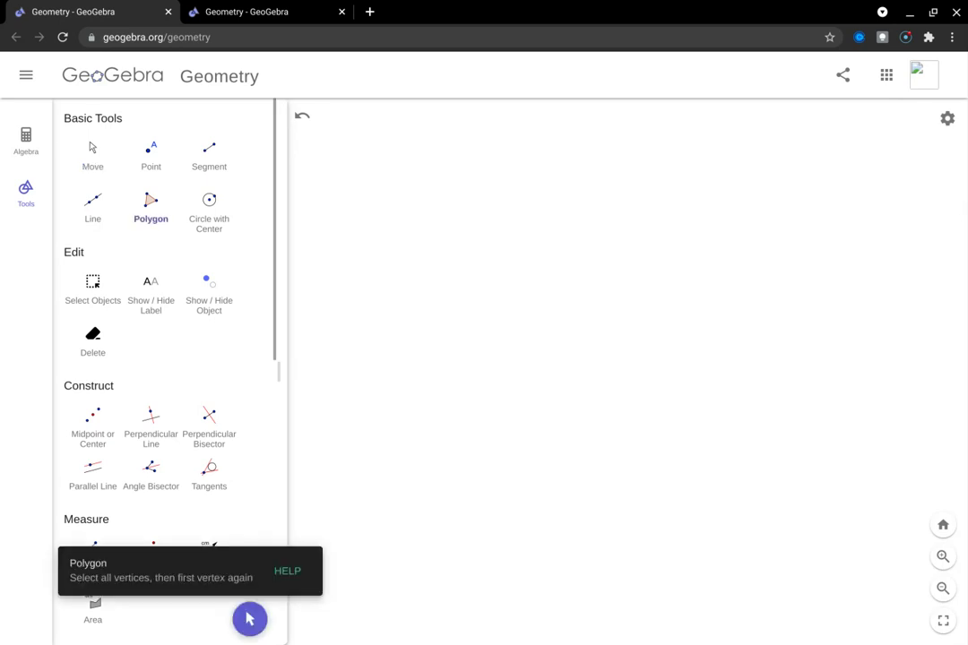
left_click(705, 288)
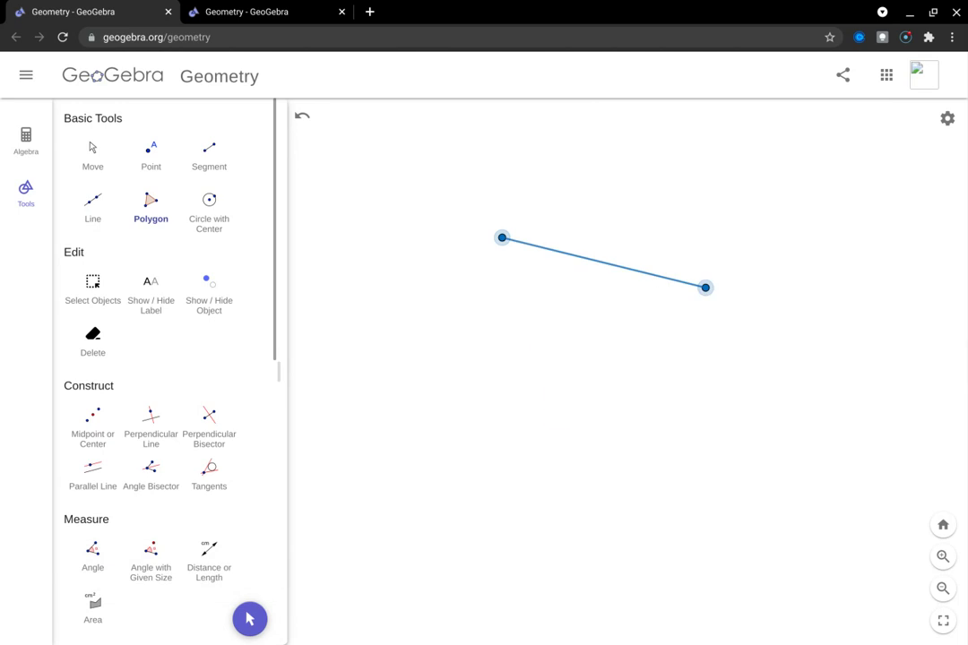
left_click(556, 419)
left_click(502, 238)
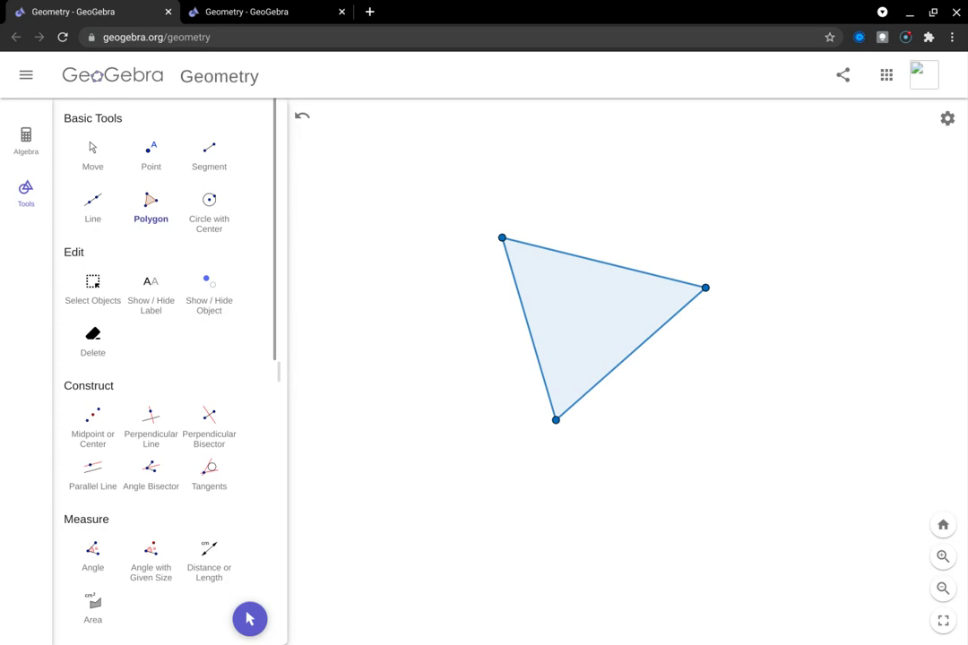
Move the triangle's lowest vertex up and to the left, and delete the polygon while keeping its three vertices.
key("Escape")
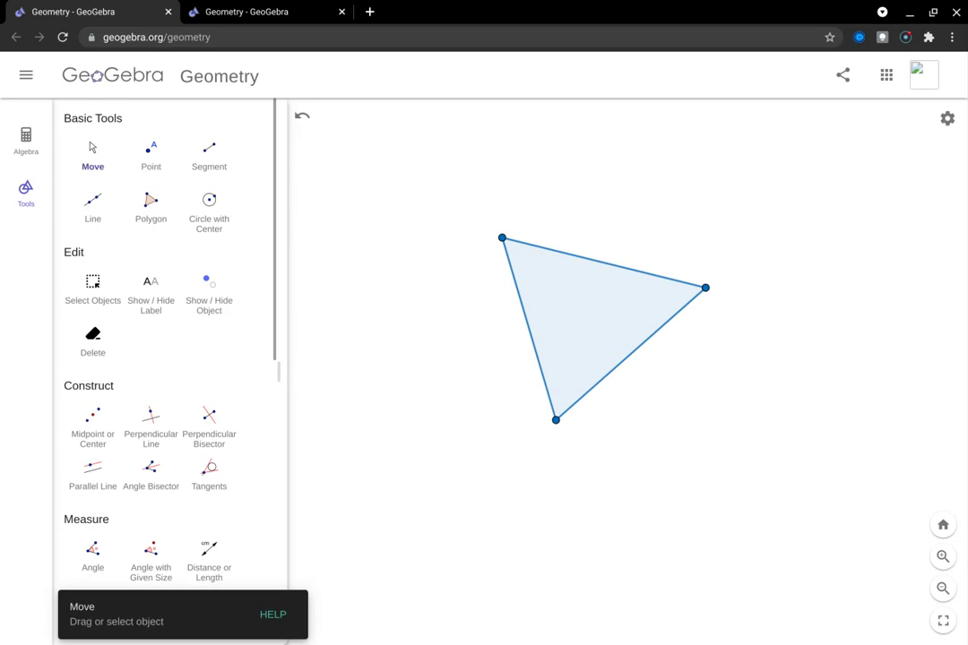
left_click_drag(556, 419, 457, 337)
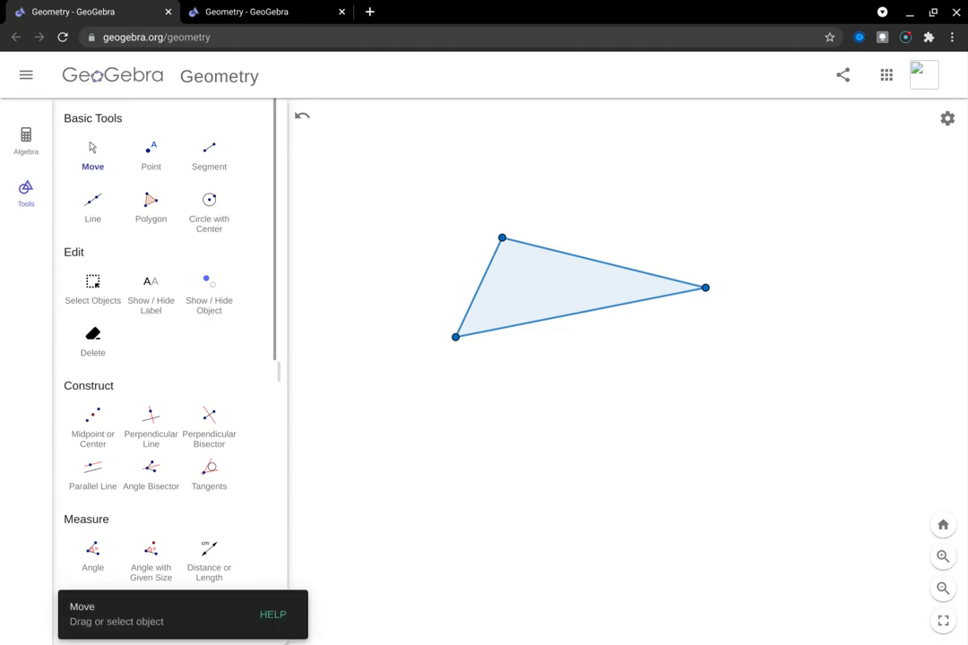
left_click_drag(554, 286, 551, 288)
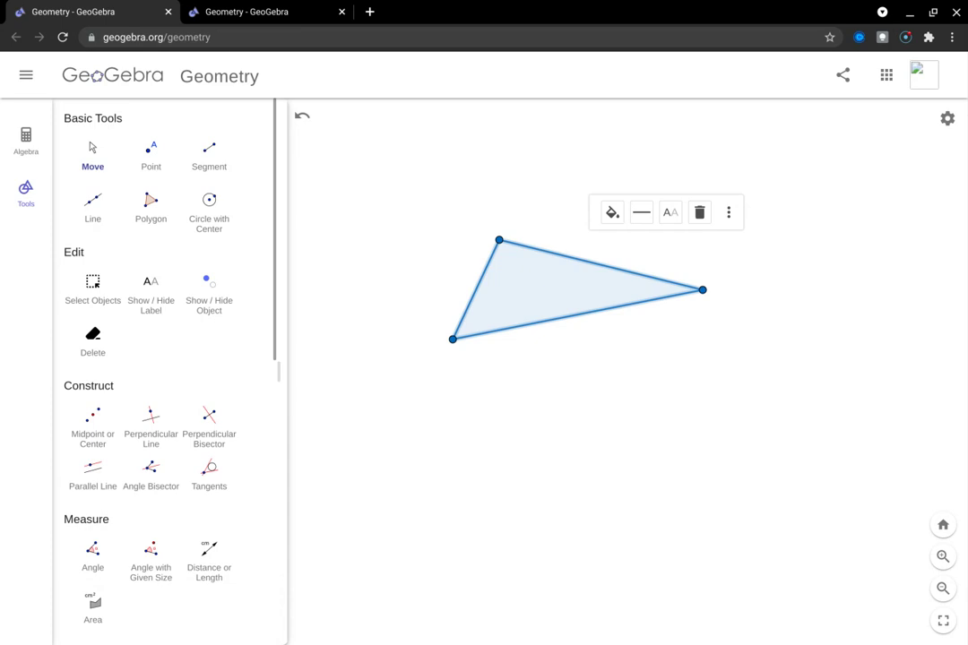
key("Delete")
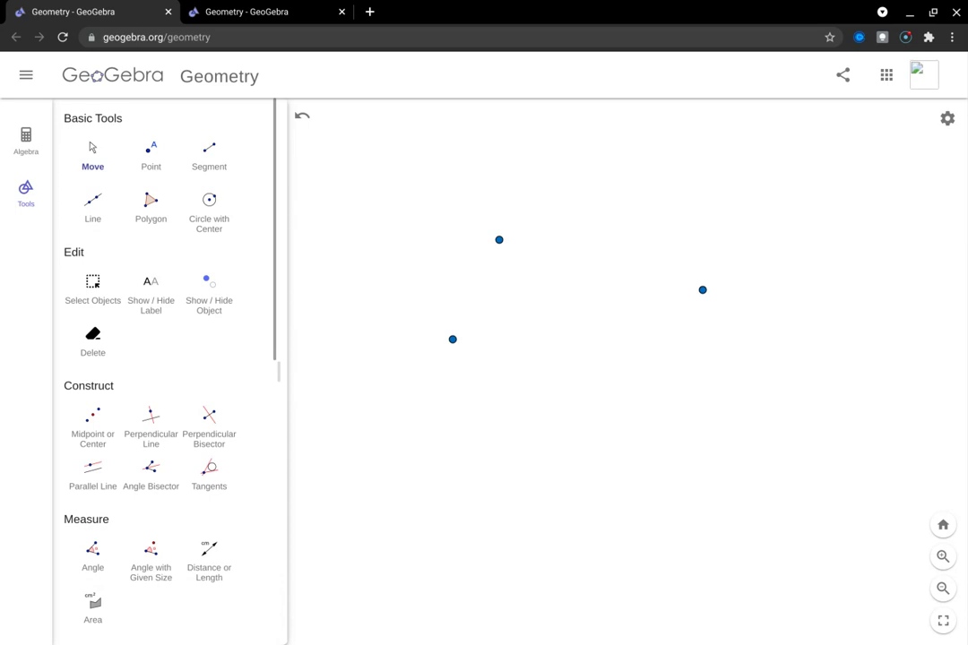
Construct the midpoint between each pair of the three vertices.
left_click(92, 425)
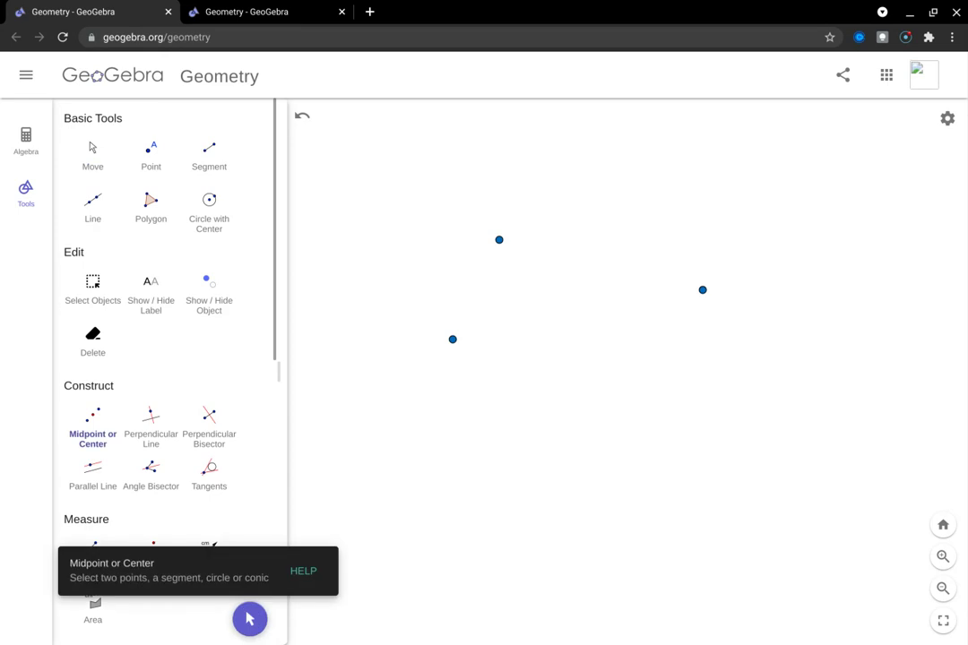
left_click(452, 340)
left_click(499, 239)
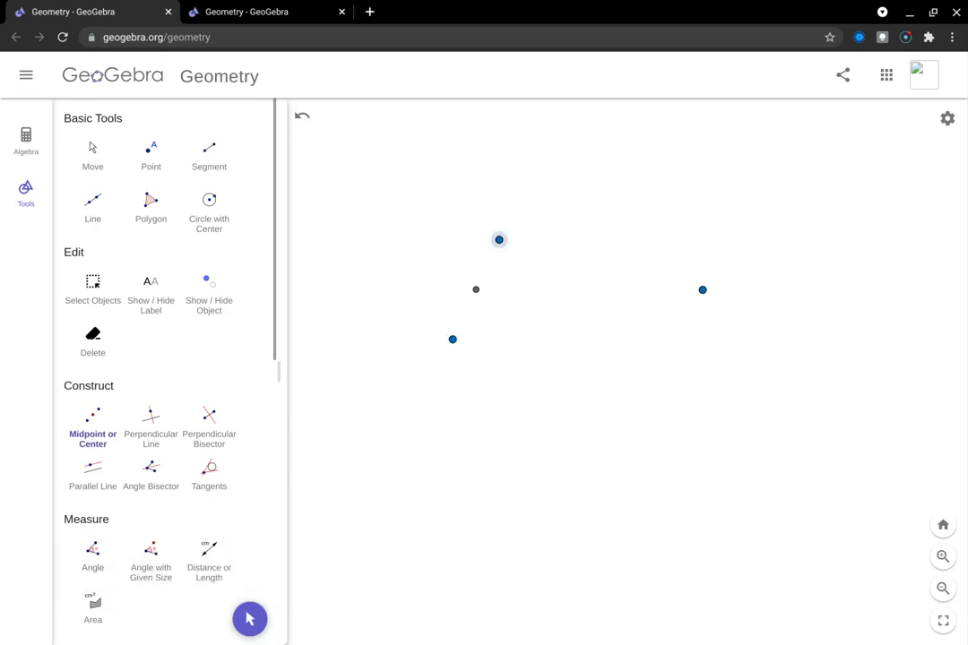
left_click(703, 289)
left_click(452, 339)
Place a free point between the top vertex and the upper midpoint, and rotate it 180° counterclockwise around that midpoint.
left_click(151, 155)
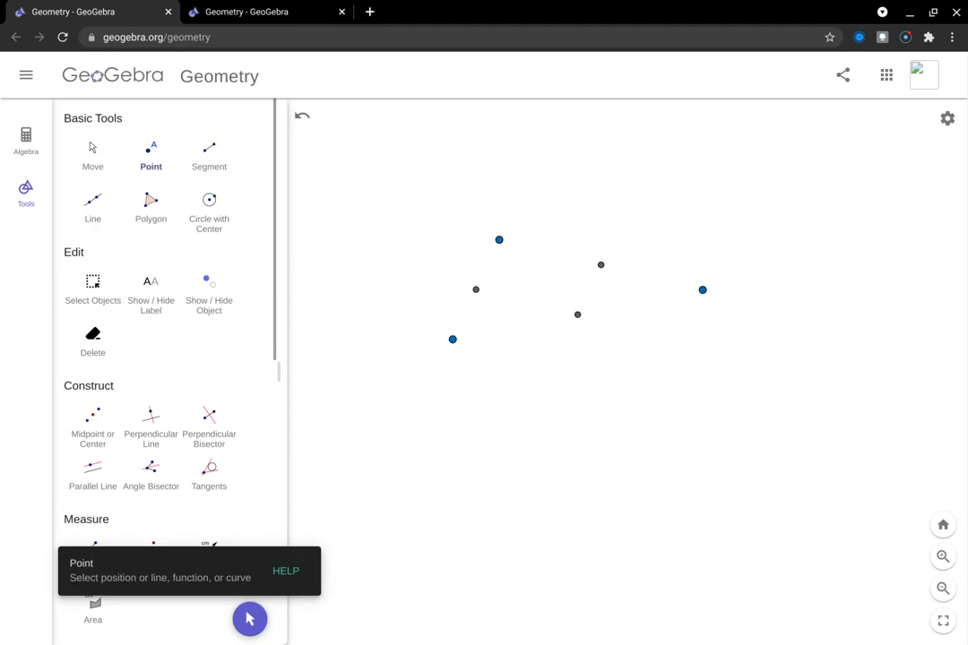
left_click(539, 259)
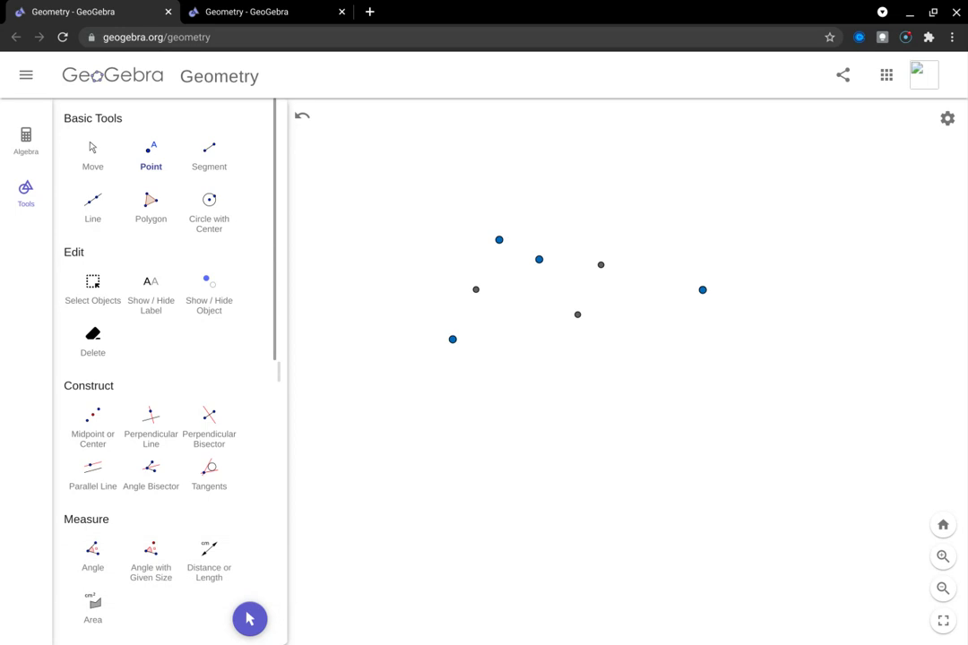
scroll(165, 358, "down", 10)
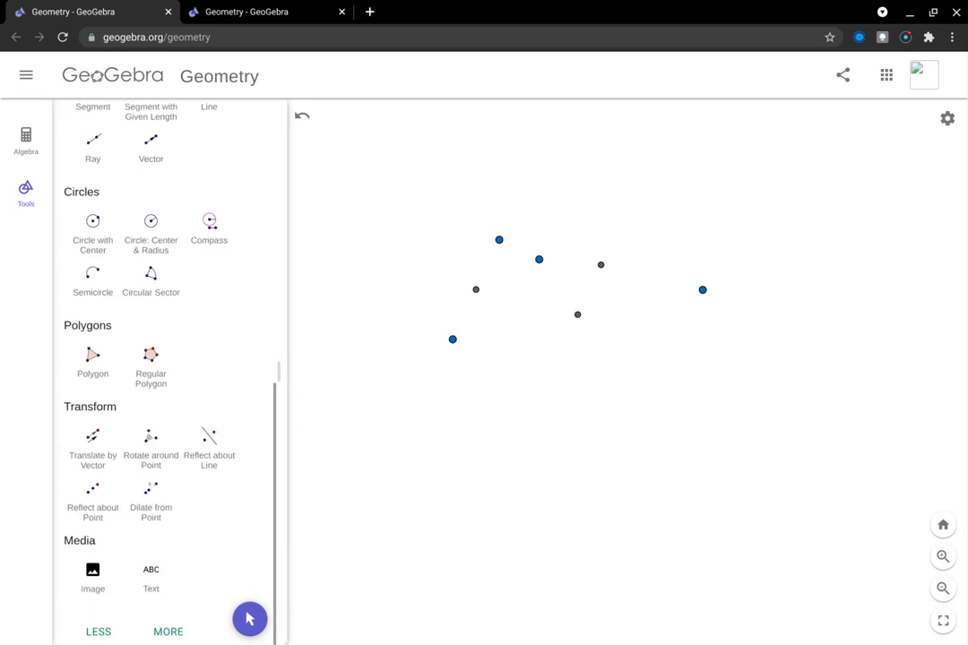
left_click(151, 440)
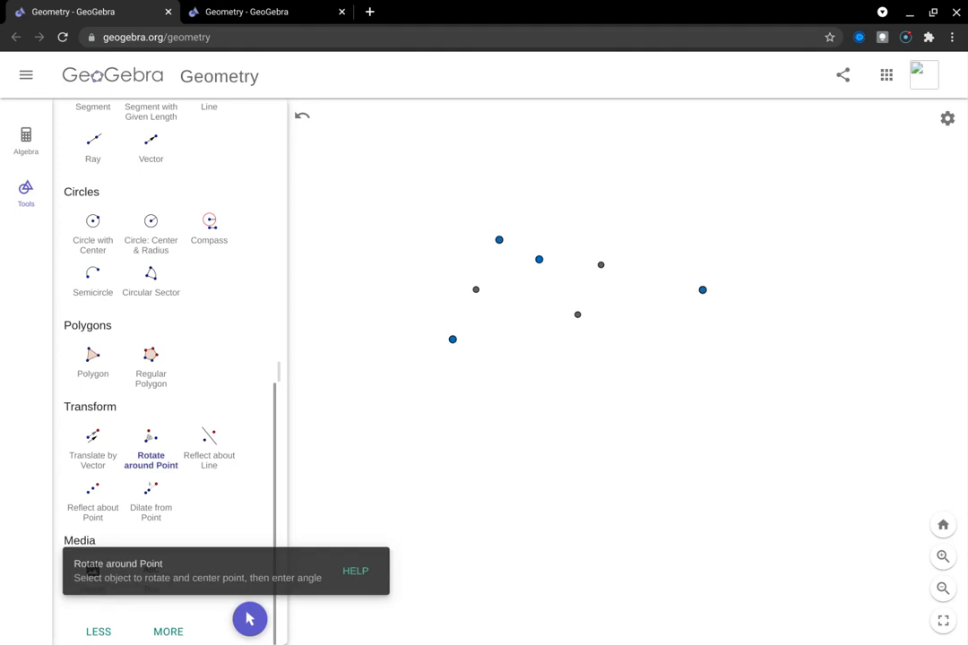
left_click(538, 259)
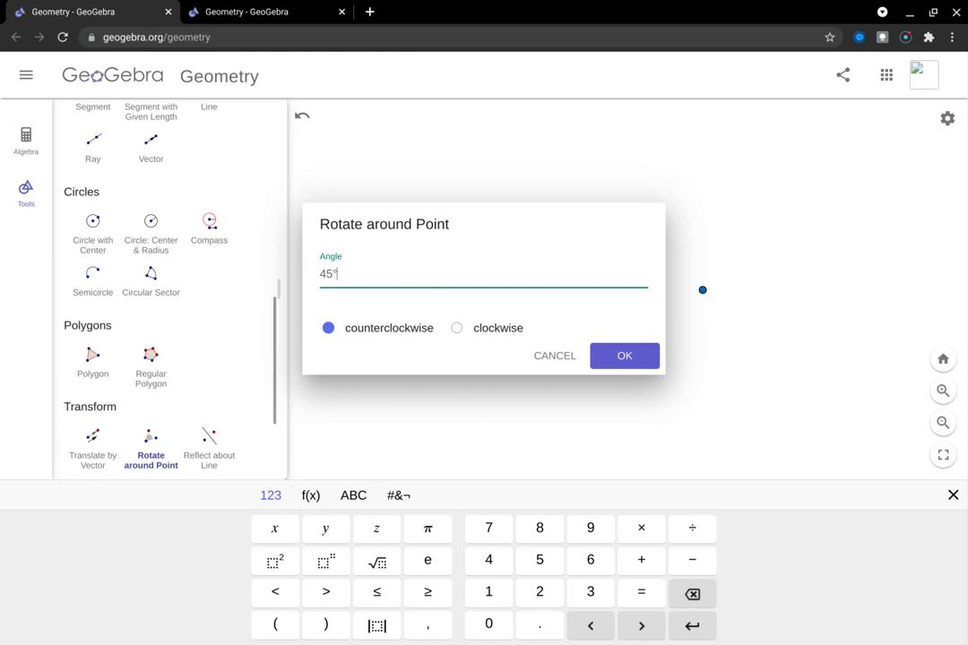
key("BackSpace")
key("BackSpace")
key("BackSpace")
type("180")
key("Return")
Move the free point near the top vertex around to test how its rotated copy follows.
scroll(169, 371, "up", 7)
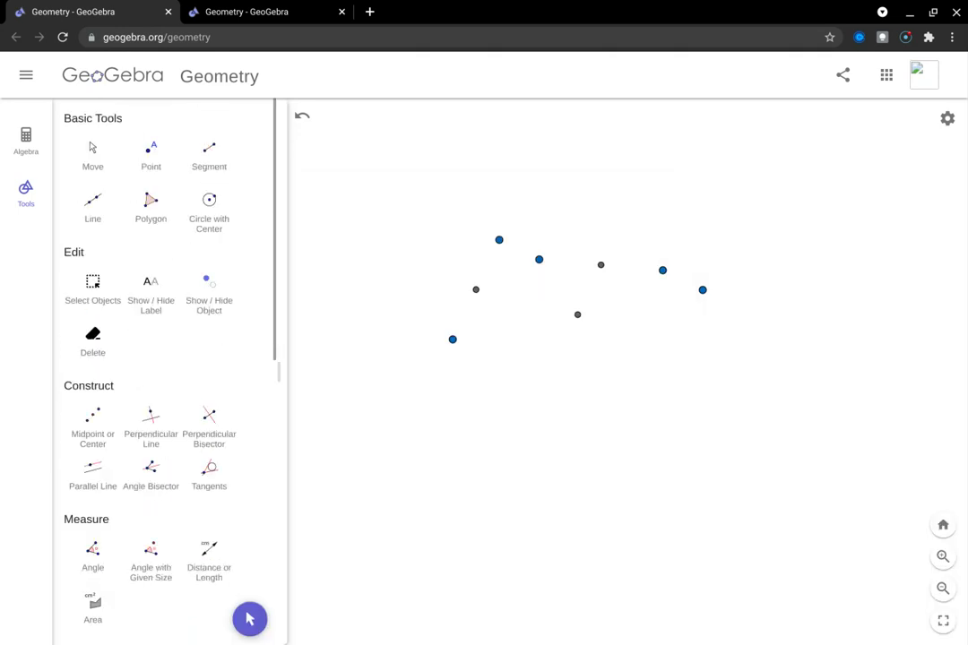
left_click(92, 156)
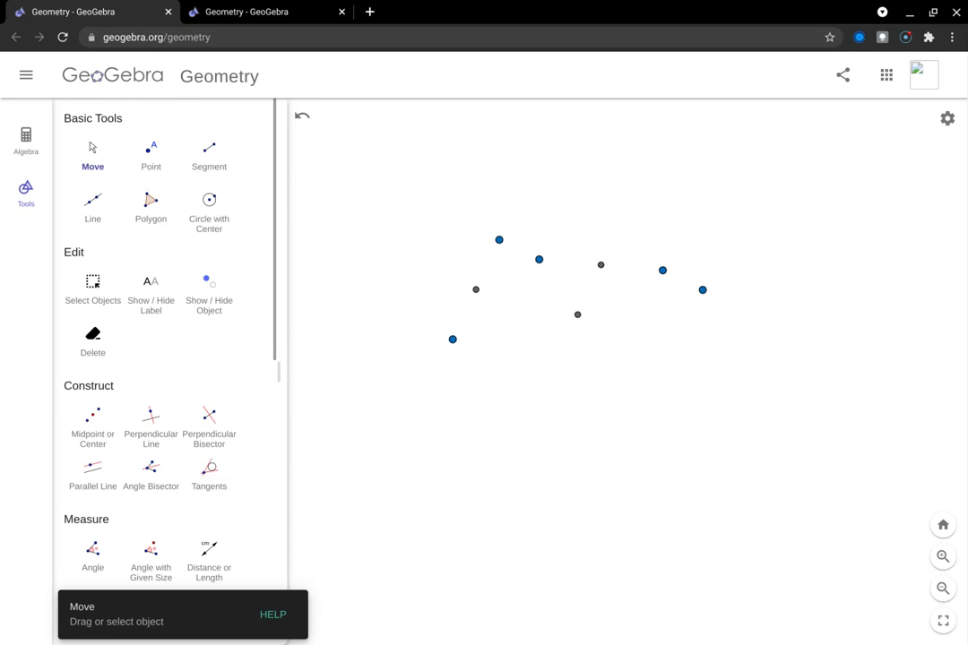
left_click_drag(539, 259, 592, 224)
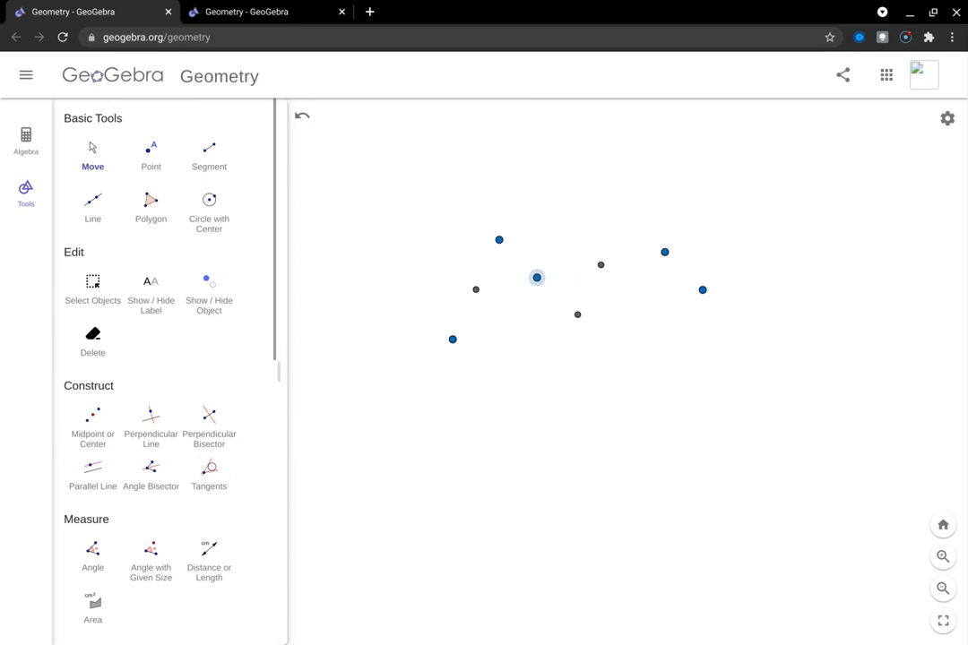
Place one free point between the lower midpoint and the right vertex, and another between the left midpoint and the lower-left vertex.
left_click(151, 155)
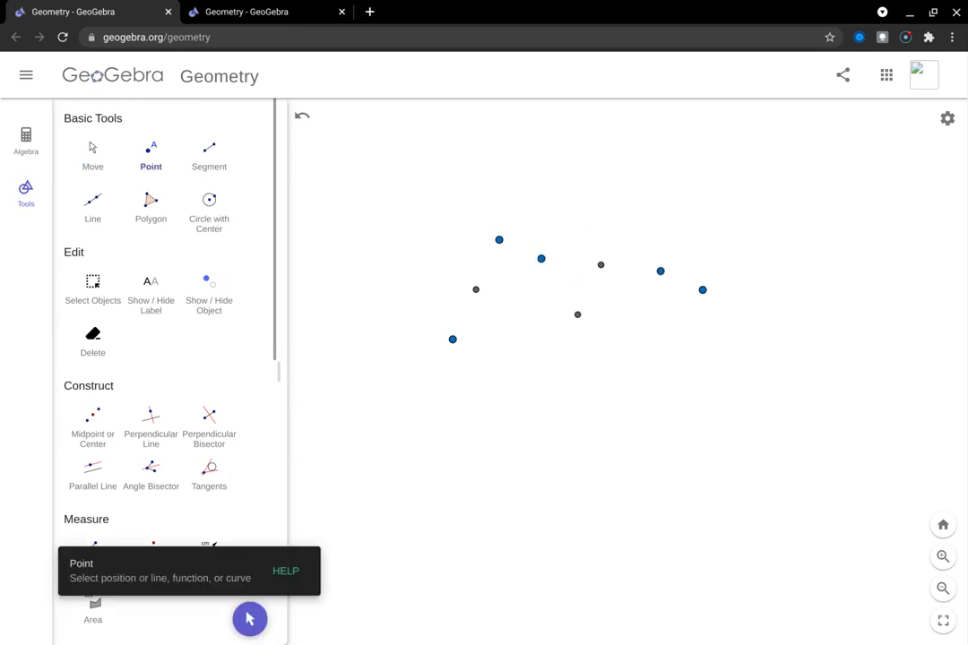
left_click(627, 293)
left_click(476, 313)
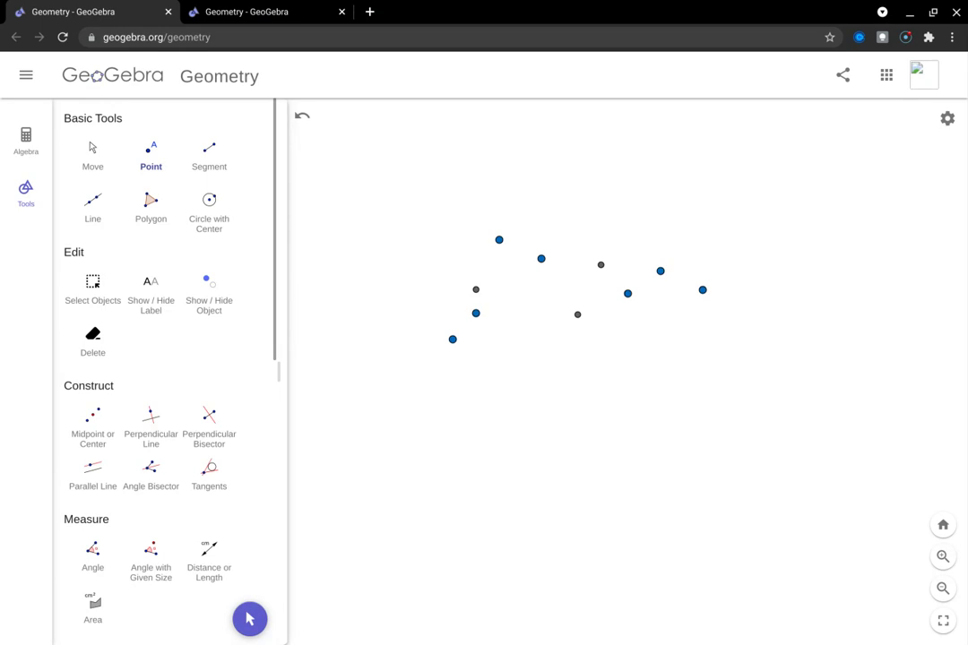
Rotate the free point on the lower side 180° counterclockwise around the lower side's midpoint.
scroll(166, 372, "down", 10)
left_click(151, 439)
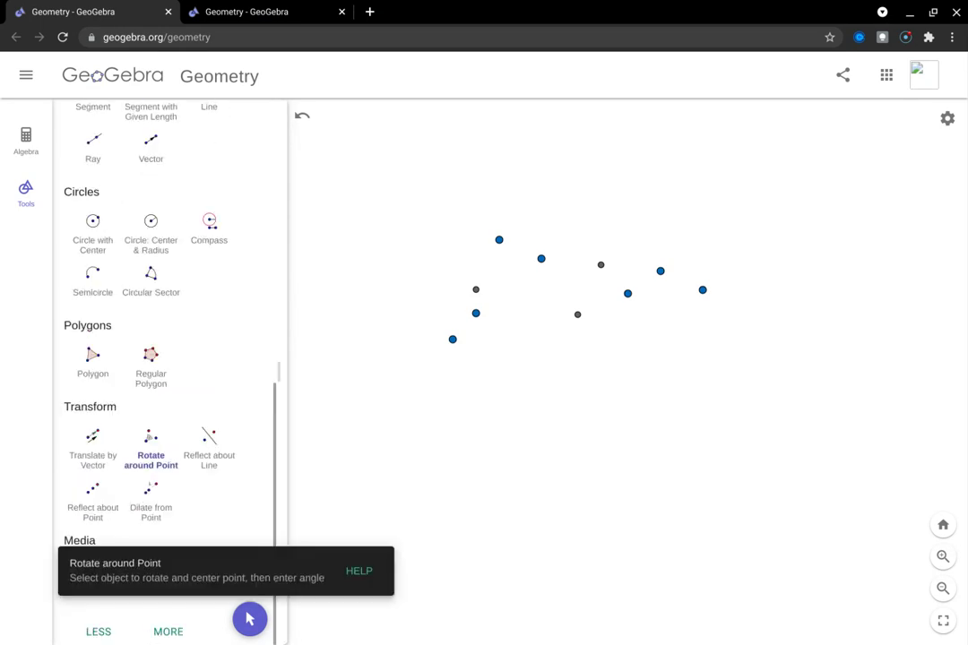
left_click(627, 293)
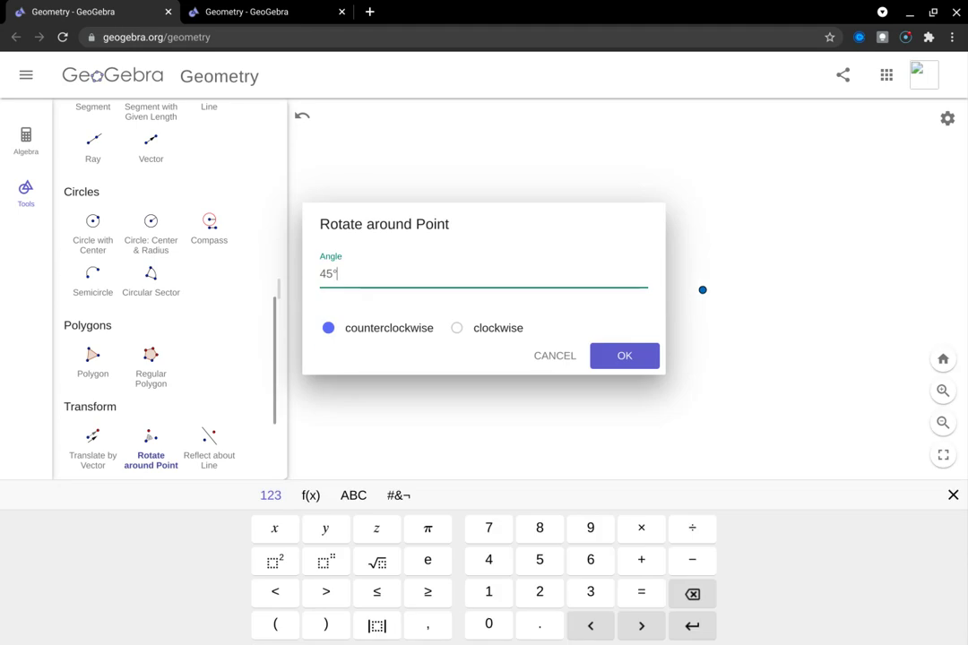
key("BackSpace")
key("BackSpace")
key("BackSpace")
type("180")
key("Return")
Rotate the free point on the left side 180° counterclockwise around the left side's midpoint.
left_click(476, 313)
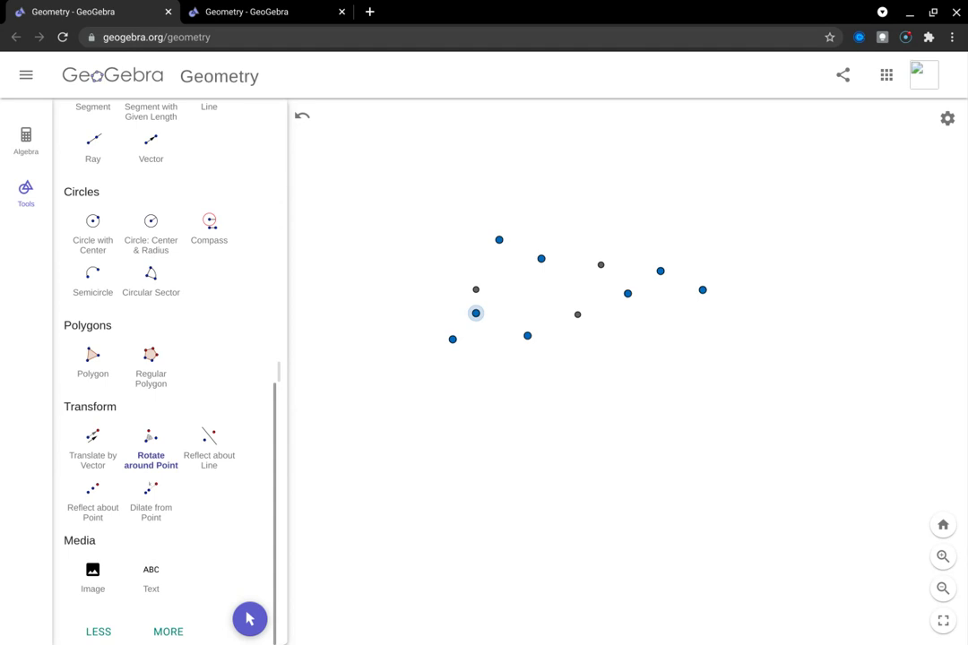
left_click(476, 290)
key("BackSpace")
key("BackSpace")
key("BackSpace")
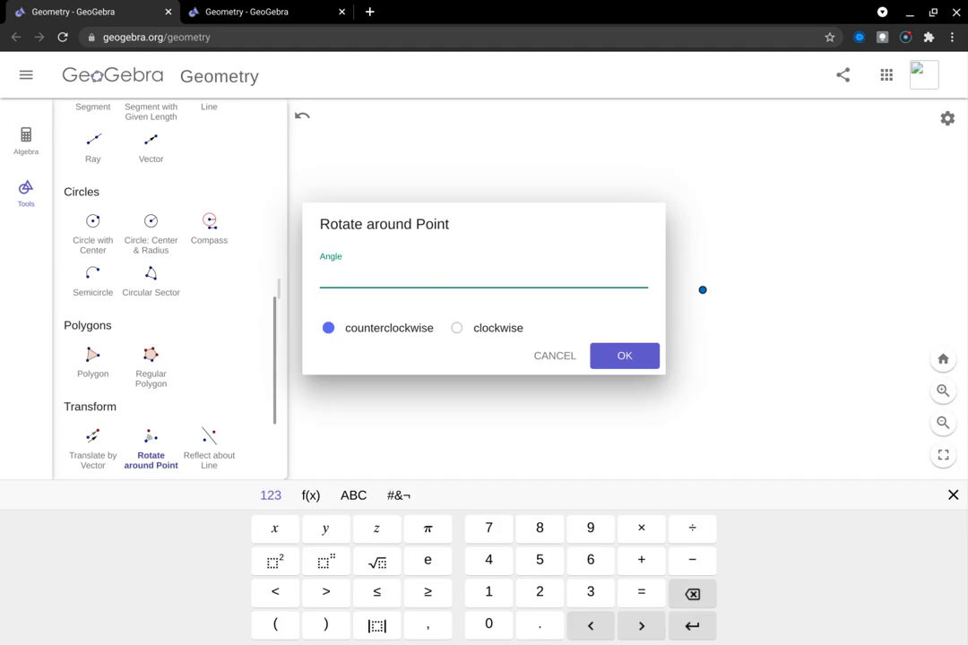
type("180")
key("Return")
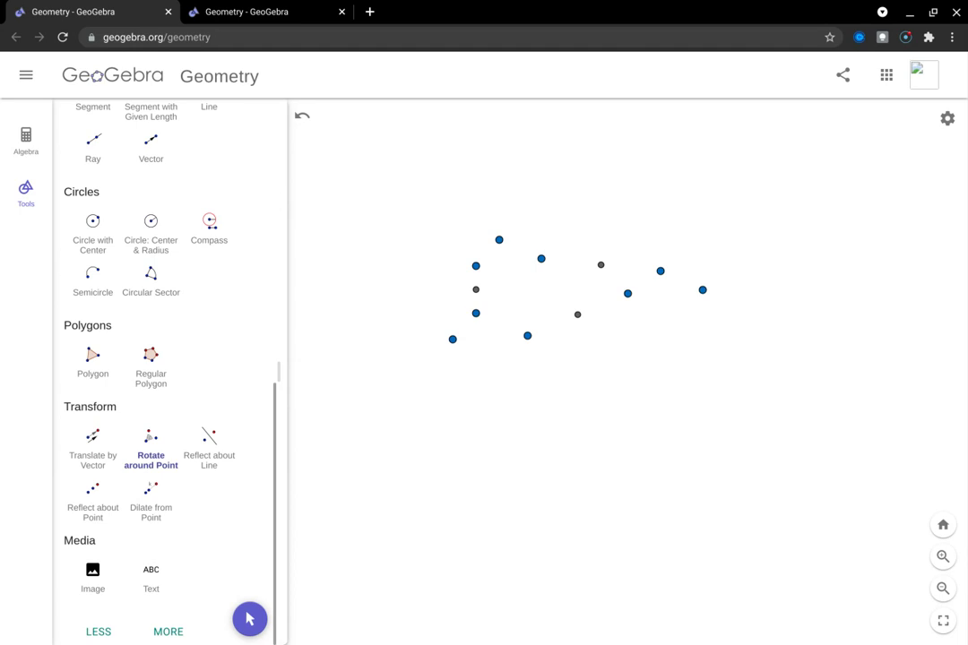
Draw a closed polygon through the three triangle vertices and six side points, going around the outline from the lower-left vertex and skipping the midpoints.
left_click(93, 362)
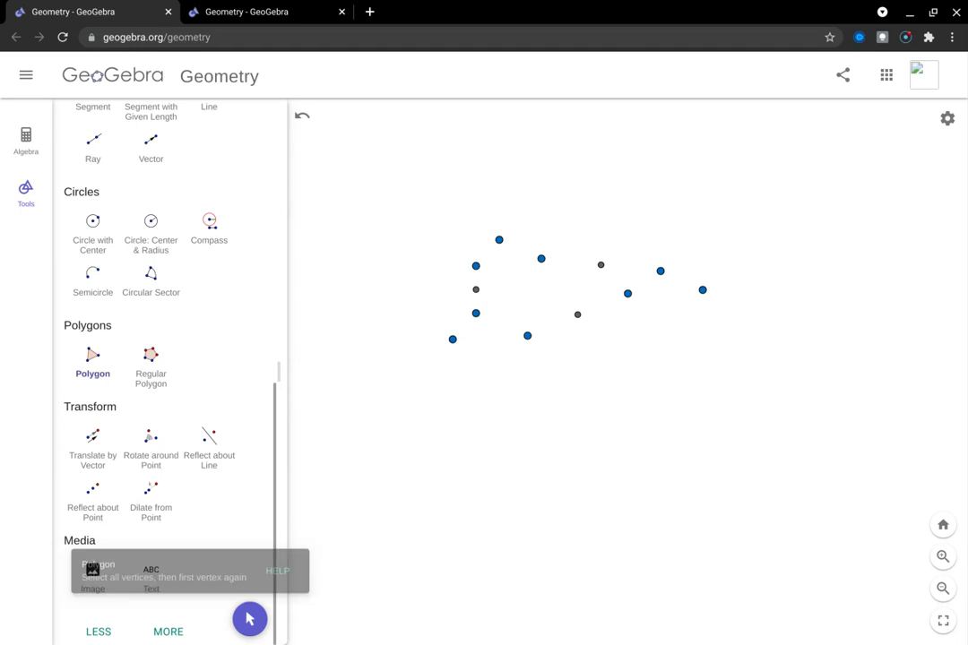
left_click(453, 339)
left_click(475, 313)
left_click(476, 266)
left_click(499, 240)
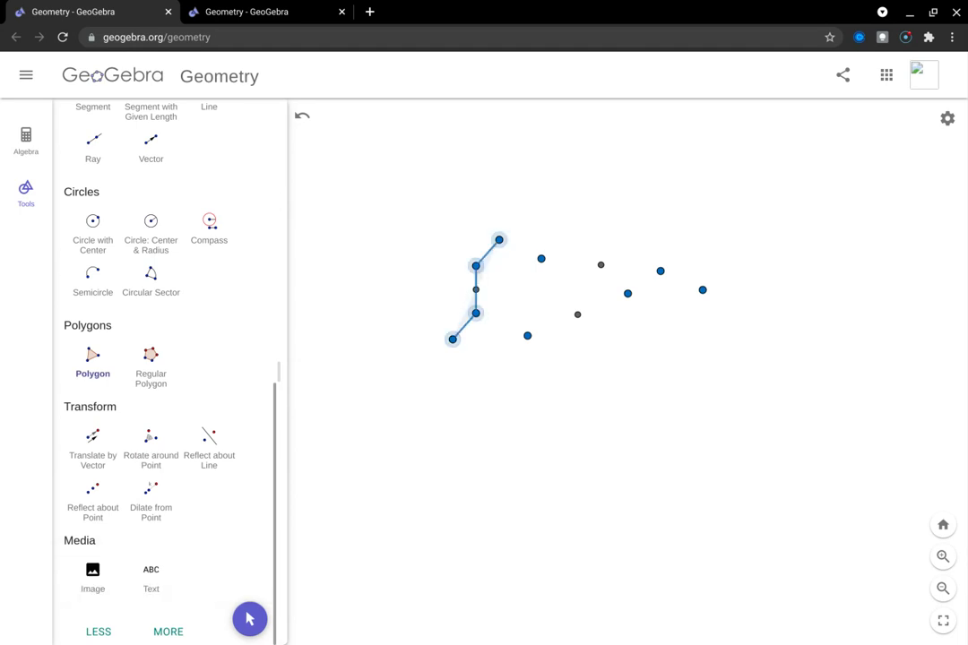
left_click(541, 259)
left_click(661, 270)
left_click(702, 290)
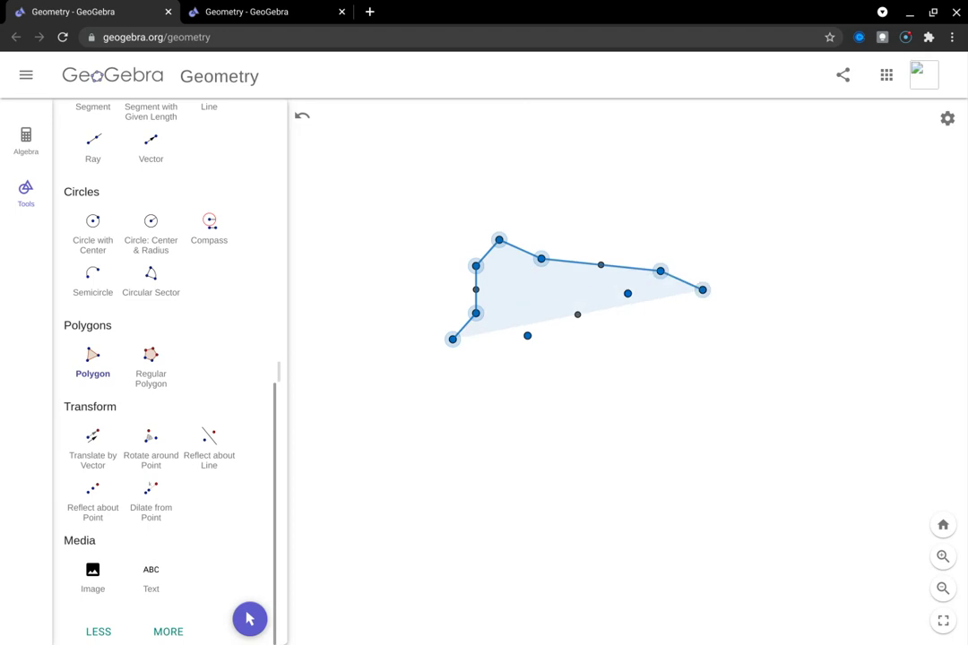
left_click(628, 293)
left_click(527, 335)
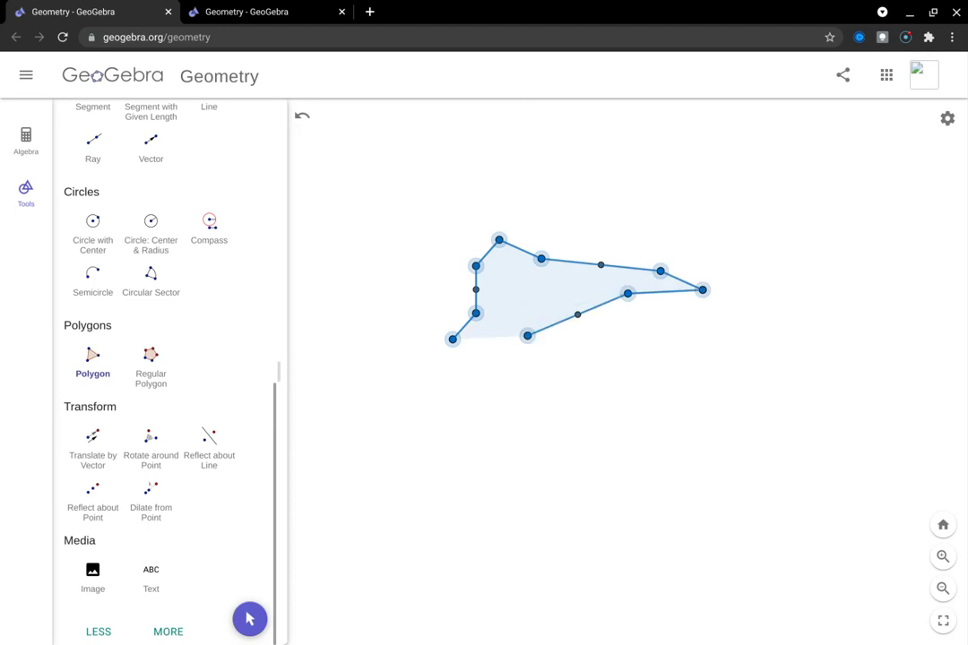
left_click(453, 339)
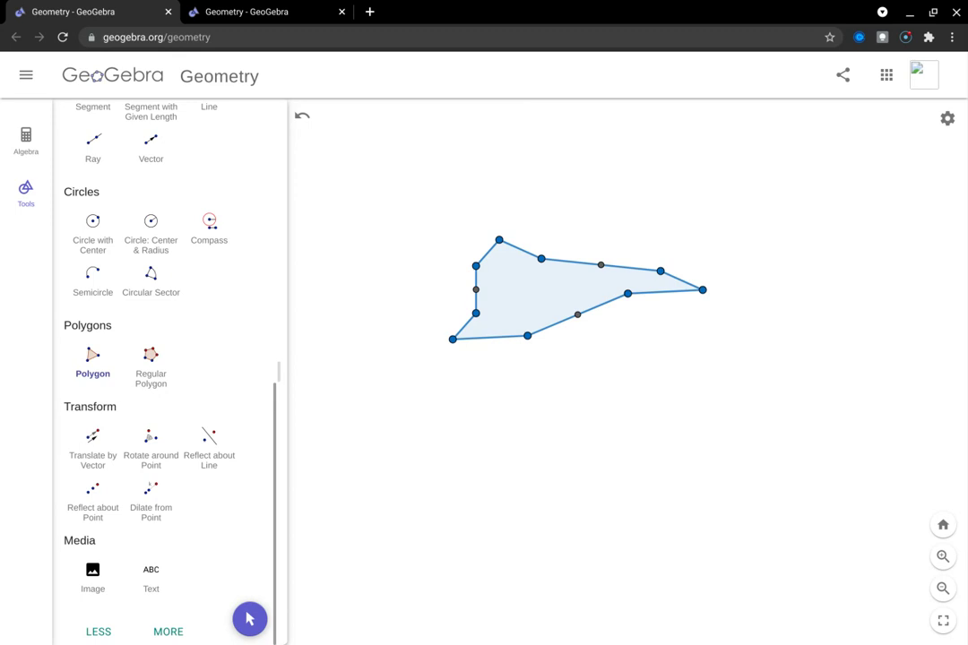
Reshape the tile by moving the free points on its upper, lower and left sides inward.
scroll(170, 371, "up", 6)
key("Escape")
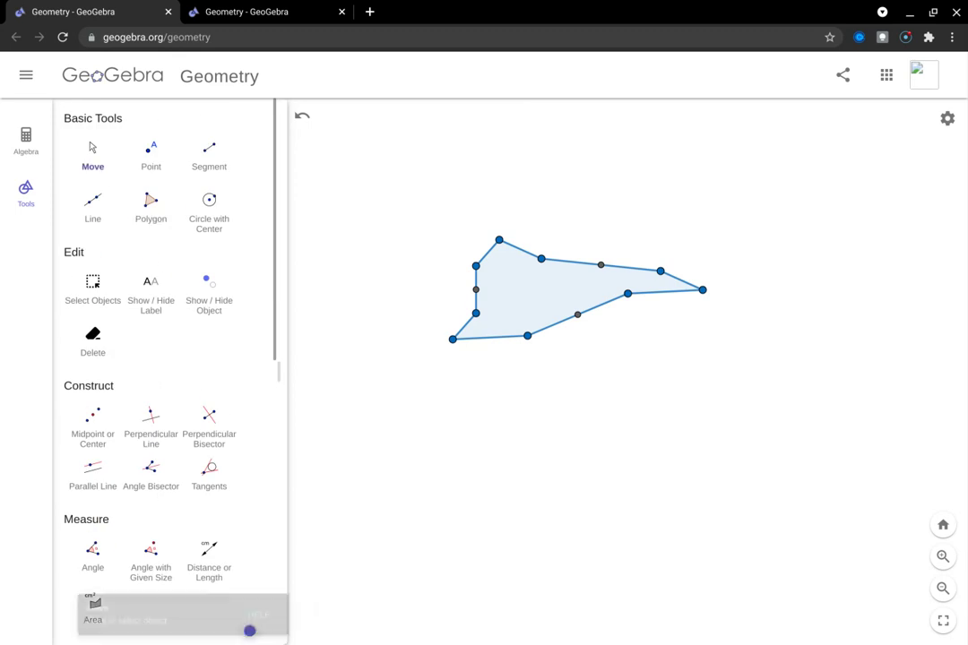
mouse_move(542, 258)
left_mouse_down()
mouse_move(575, 291)
mouse_move(538, 251)
mouse_move(536, 277)
mouse_move(531, 256)
mouse_move(548, 274)
left_mouse_up()
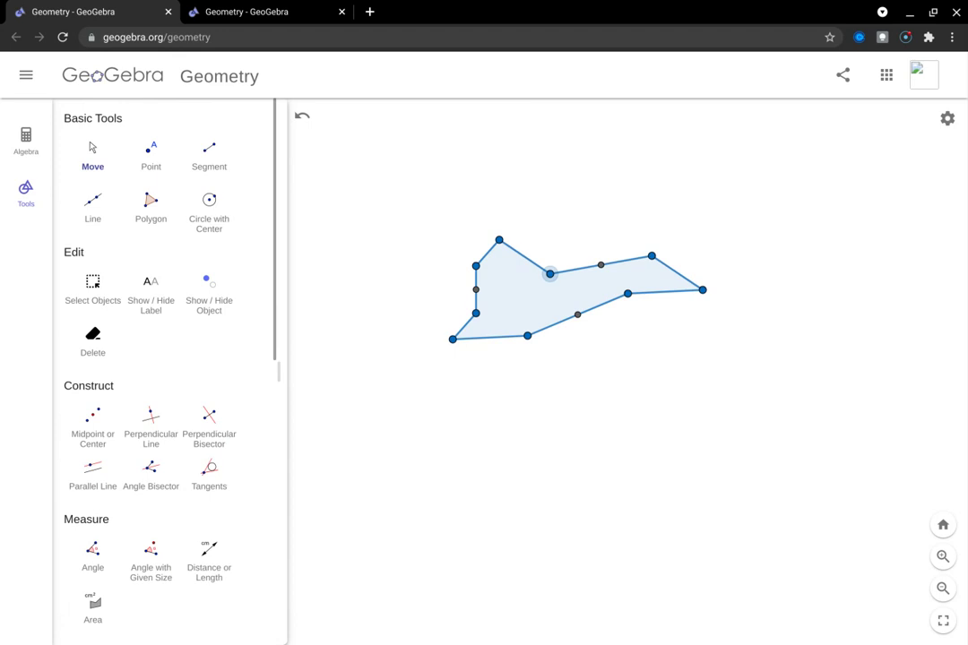
left_click_drag(627, 289, 605, 305)
mouse_move(476, 313)
left_mouse_down()
mouse_move(512, 300)
mouse_move(475, 310)
mouse_move(497, 314)
mouse_move(509, 292)
mouse_move(468, 313)
mouse_move(487, 310)
left_mouse_up()
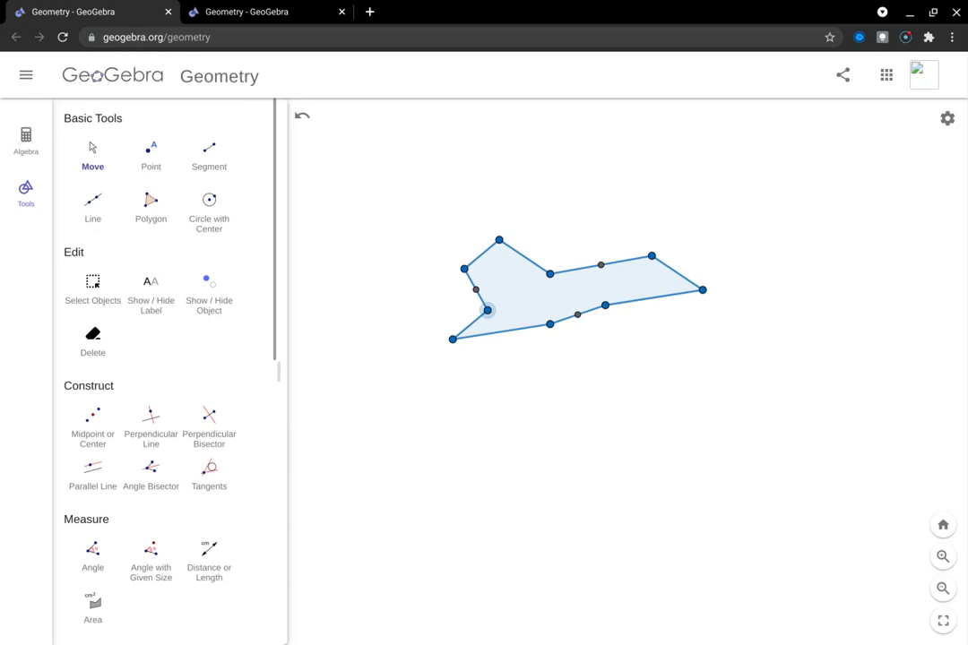
Reshape the tile further by moving its lower-left, top and right vertices and the free point on its left side.
mouse_move(452, 340)
left_mouse_down()
mouse_move(410, 387)
mouse_move(466, 342)
left_mouse_up()
left_click_drag(520, 309, 488, 334)
left_click_drag(435, 367, 414, 386)
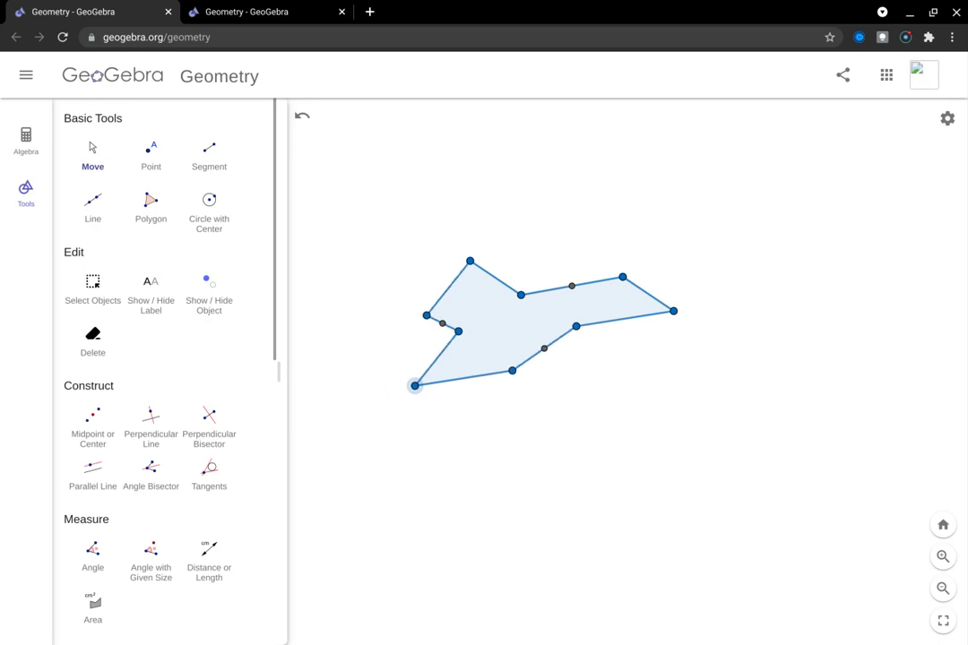
left_click_drag(469, 261, 472, 226)
left_click_drag(673, 311, 618, 302)
left_click_drag(414, 386, 431, 363)
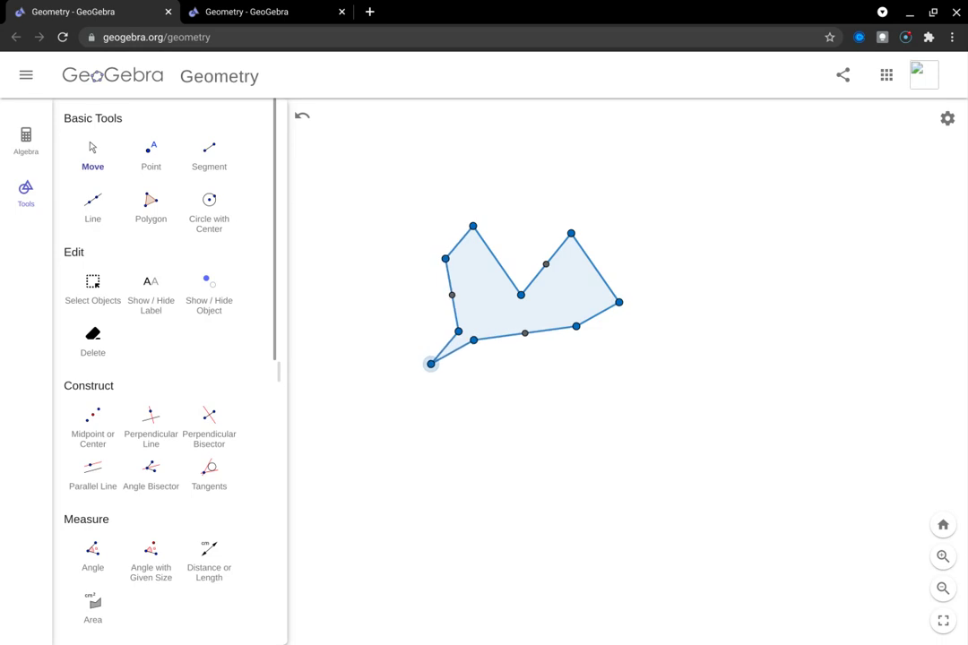
left_click_drag(472, 226, 489, 241)
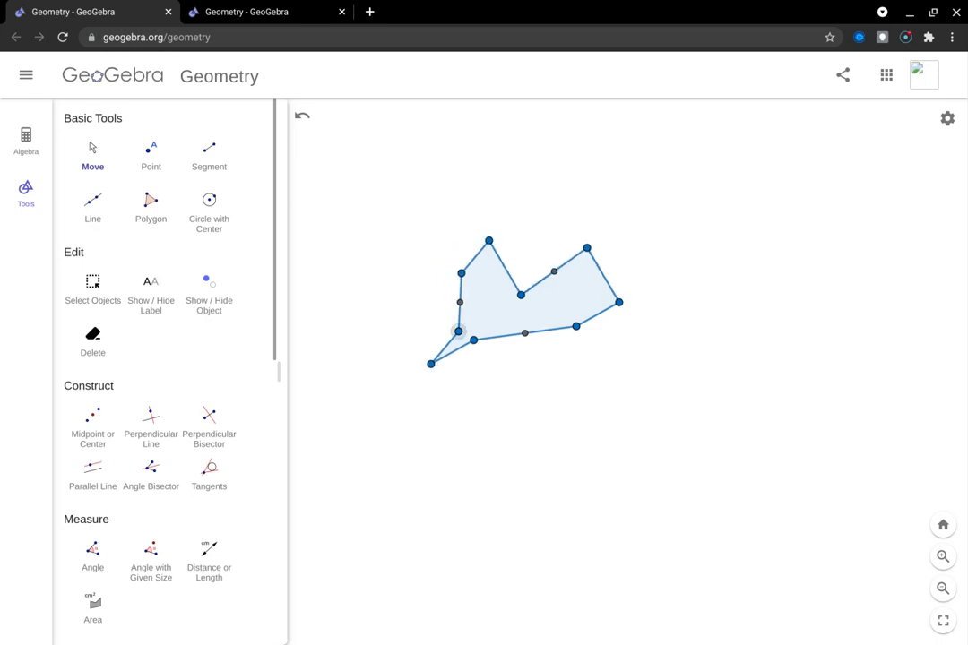
mouse_move(458, 332)
left_mouse_down()
mouse_move(435, 318)
mouse_move(454, 324)
left_mouse_up()
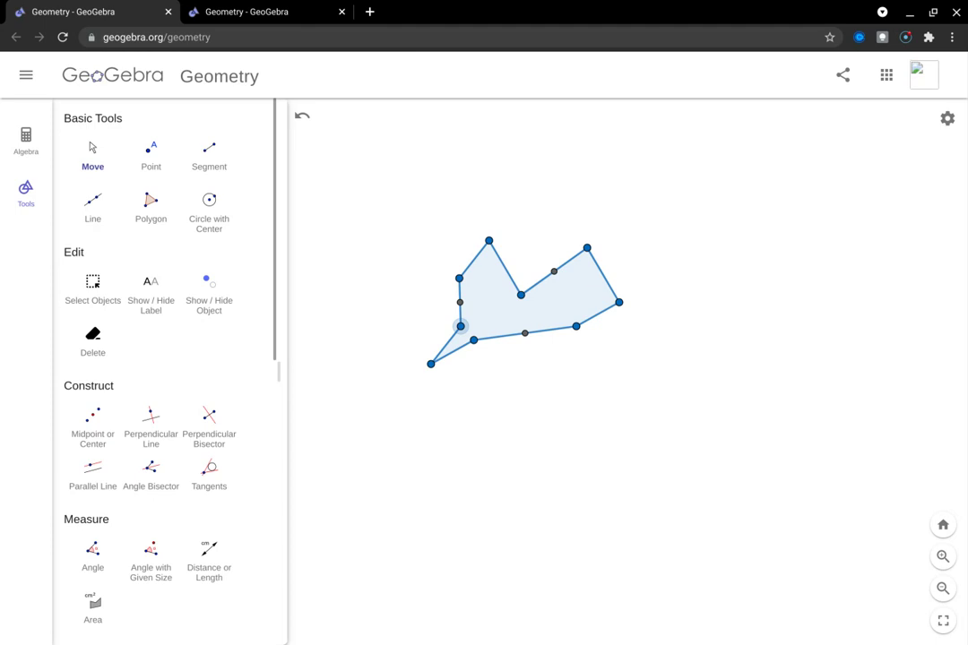
Rotate the tile 180° counterclockwise around its upper side's midpoint.
scroll(166, 372, "down", 10)
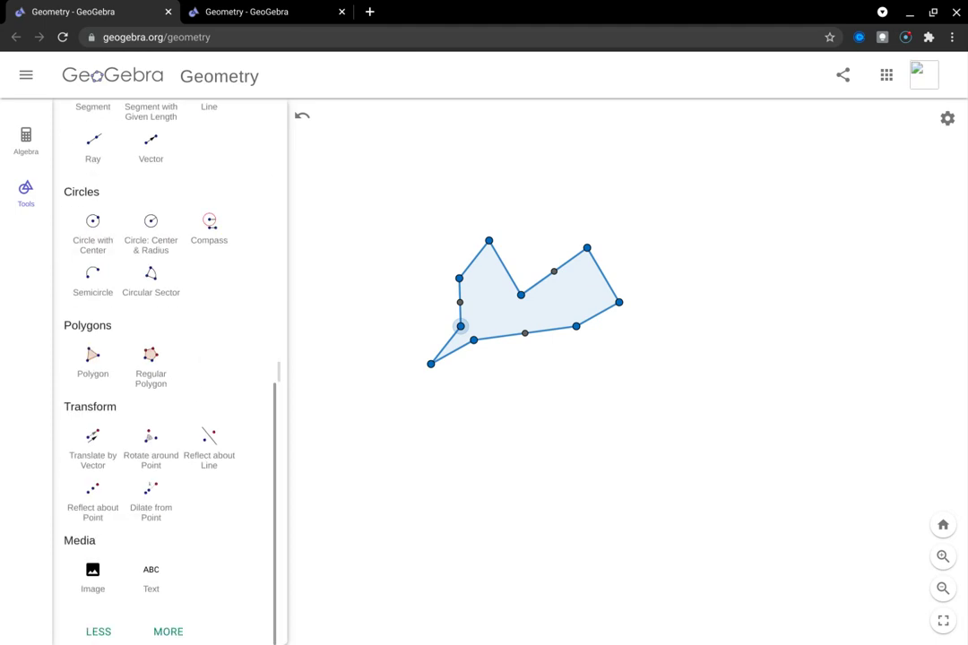
left_click(150, 439)
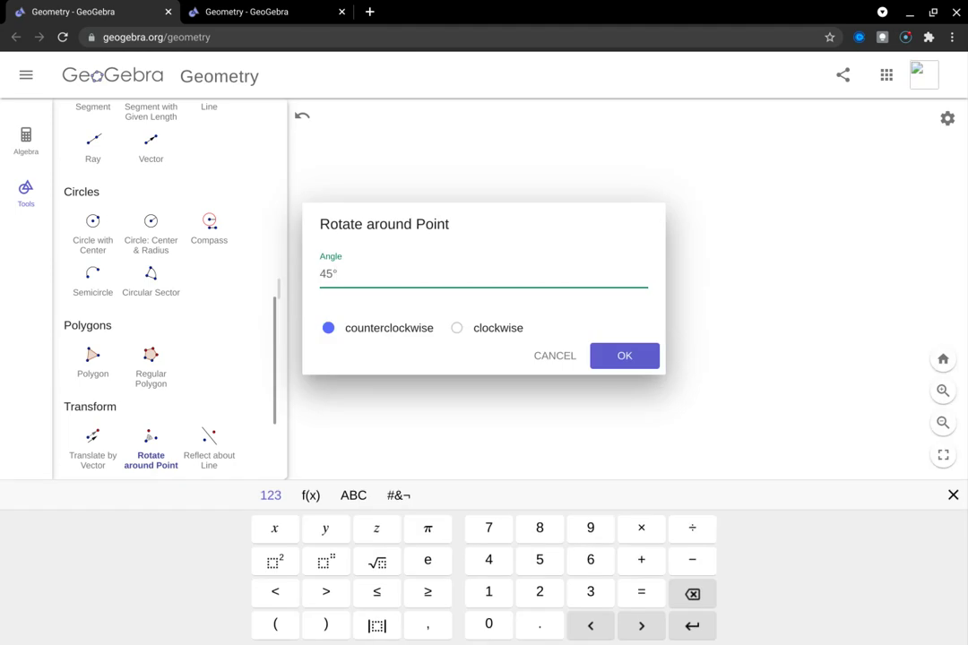
key("BackSpace")
key("BackSpace")
type("180")
key("Return")
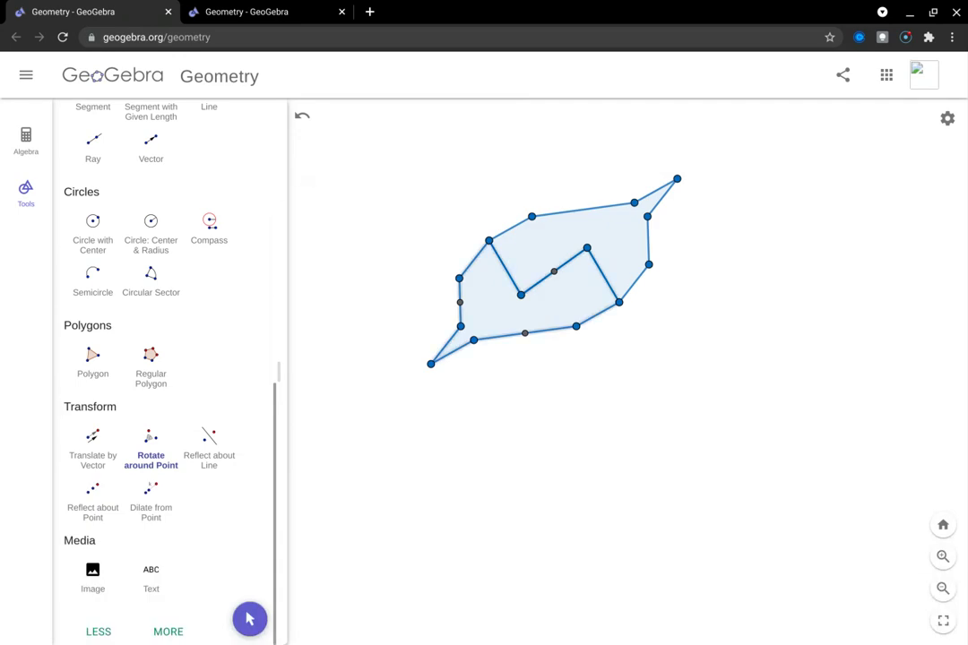
Rotate the original tile 180° counterclockwise around its lower side's midpoint.
key("BackSpace")
key("BackSpace")
key("BackSpace")
type("1")
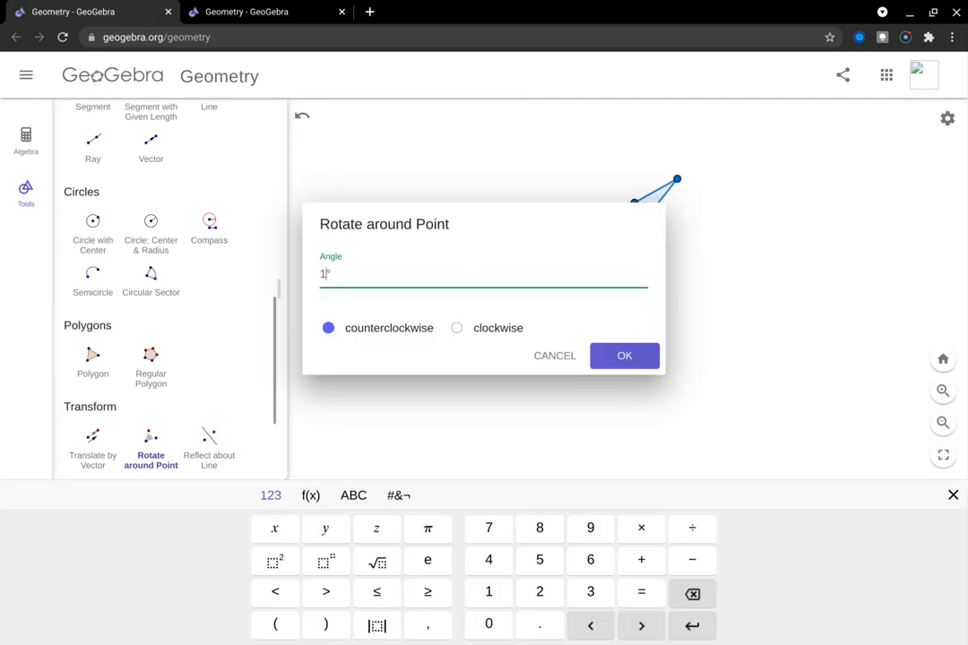
type("80")
key("Return")
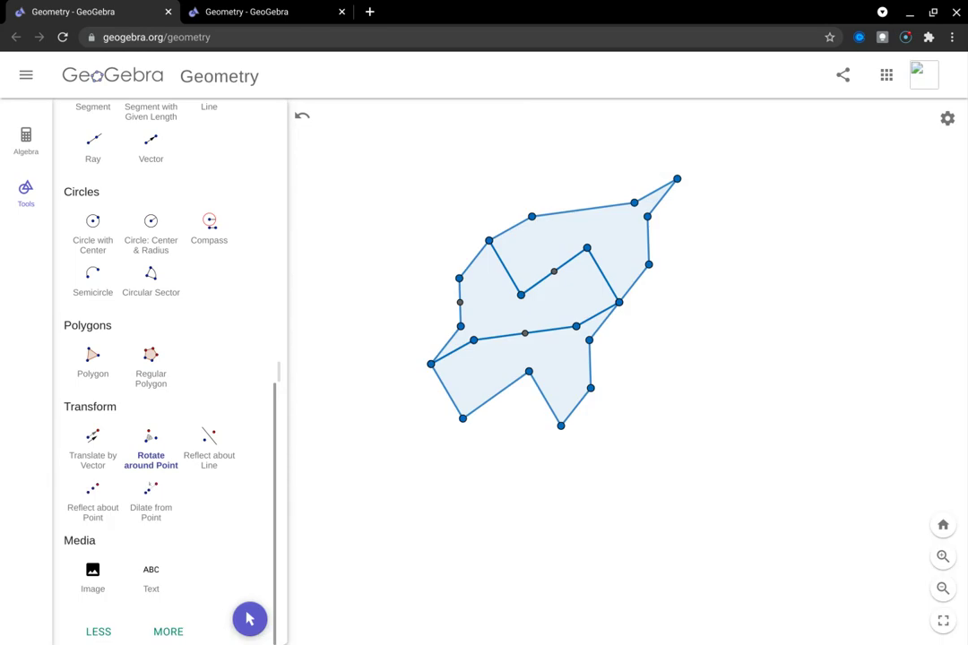
Rotate the original tile 180° counterclockwise around its left side's midpoint.
left_click(488, 240)
key("BackSpace")
key("BackSpace")
key("BackSpace")
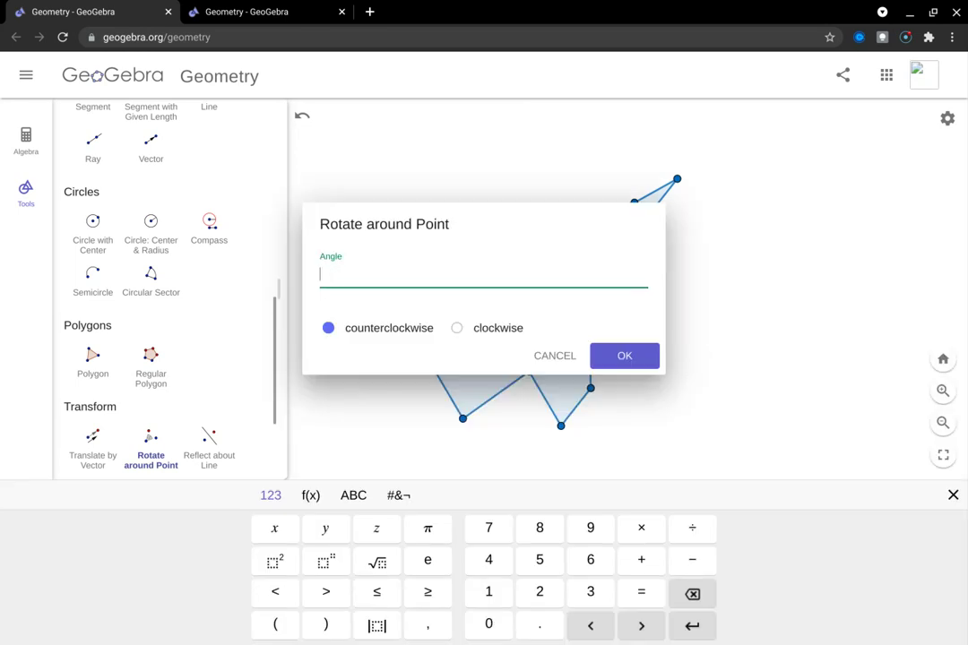
type("180")
key("Return")
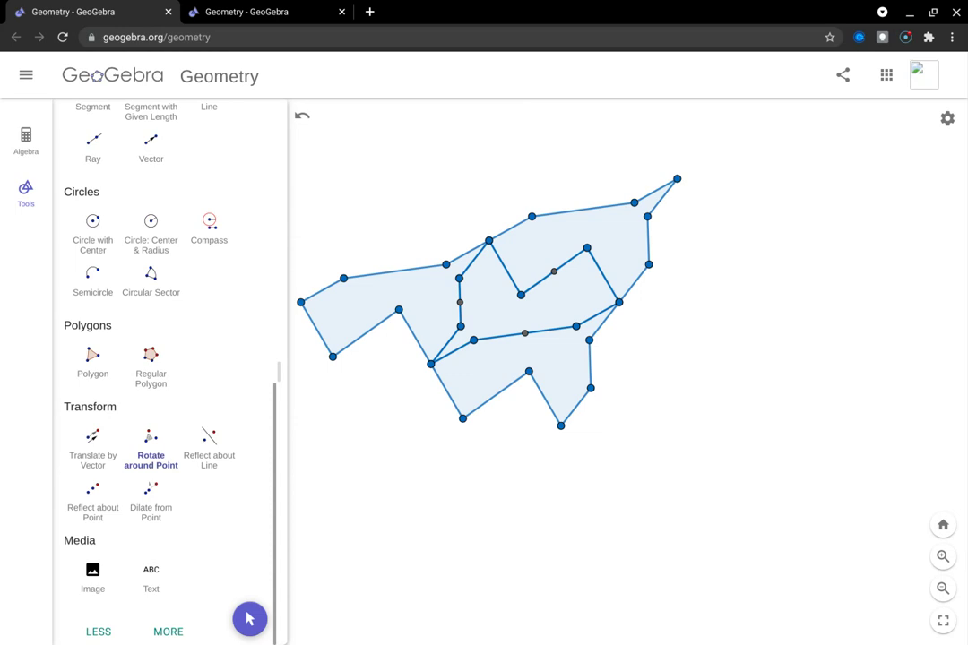
Rotate the original tile 180° counterclockwise around its right vertex.
left_click(525, 305)
left_click(460, 302)
key("BackSpace")
key("BackSpace")
key("BackSpace")
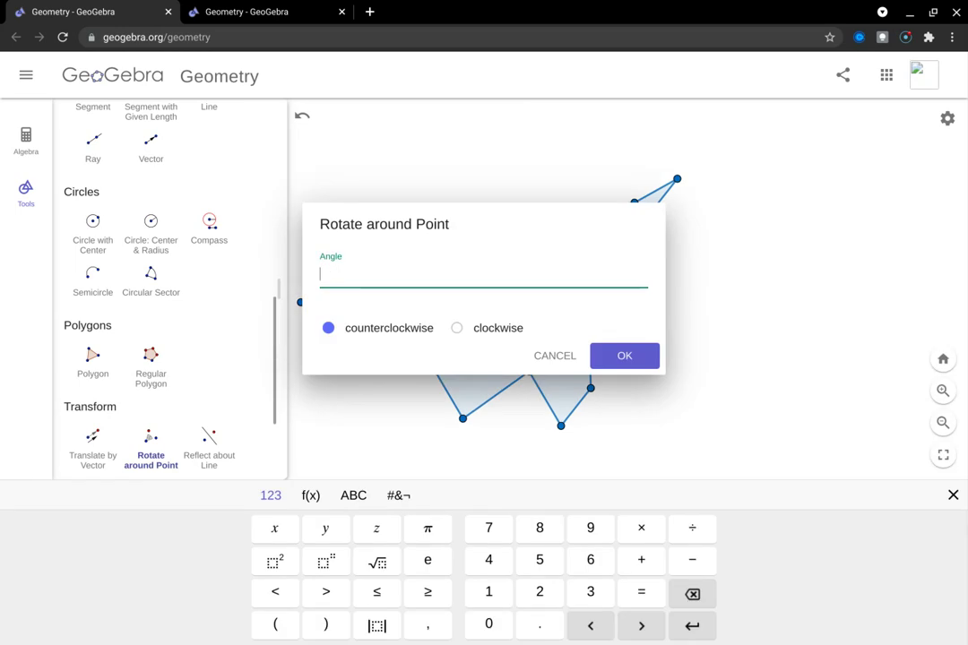
type("180")
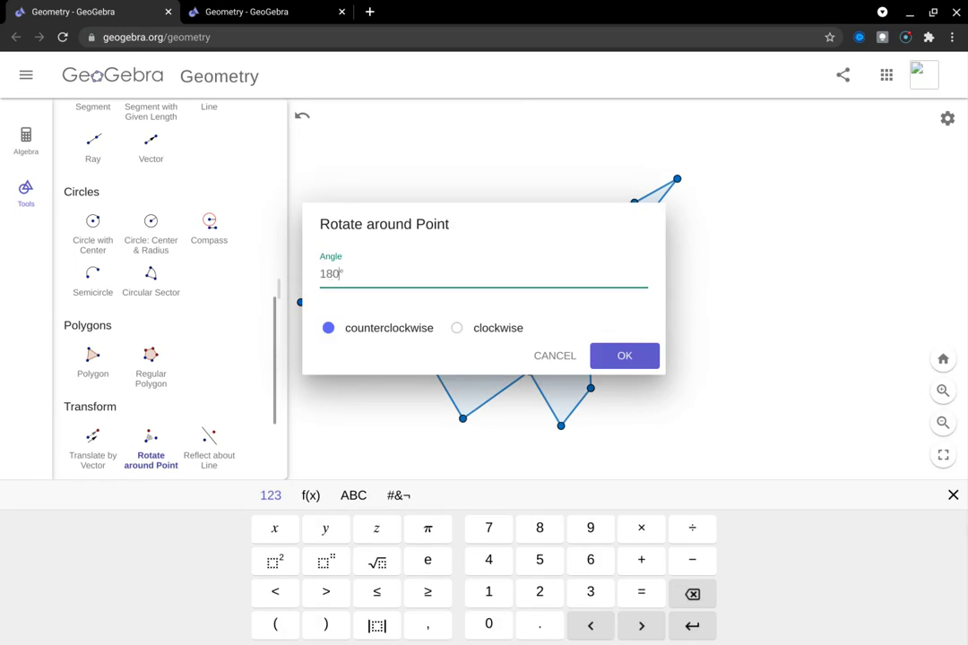
key("Return")
Rotate the original tile 180° counterclockwise around its top vertex.
left_click(525, 305)
left_click(489, 240)
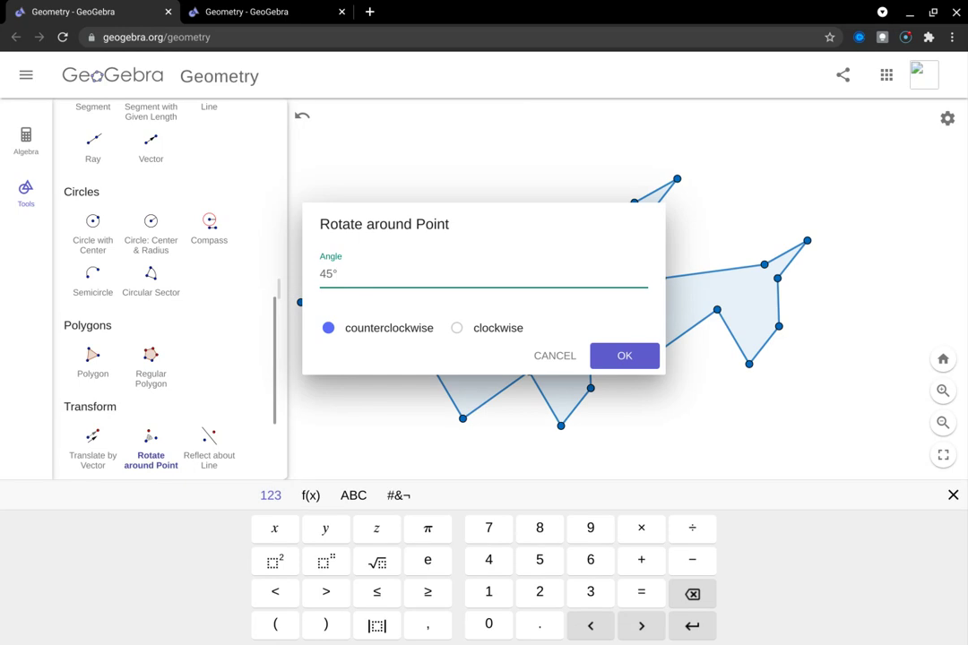
key("BackSpace")
key("BackSpace")
key("BackSpace")
type("180")
key("Return")
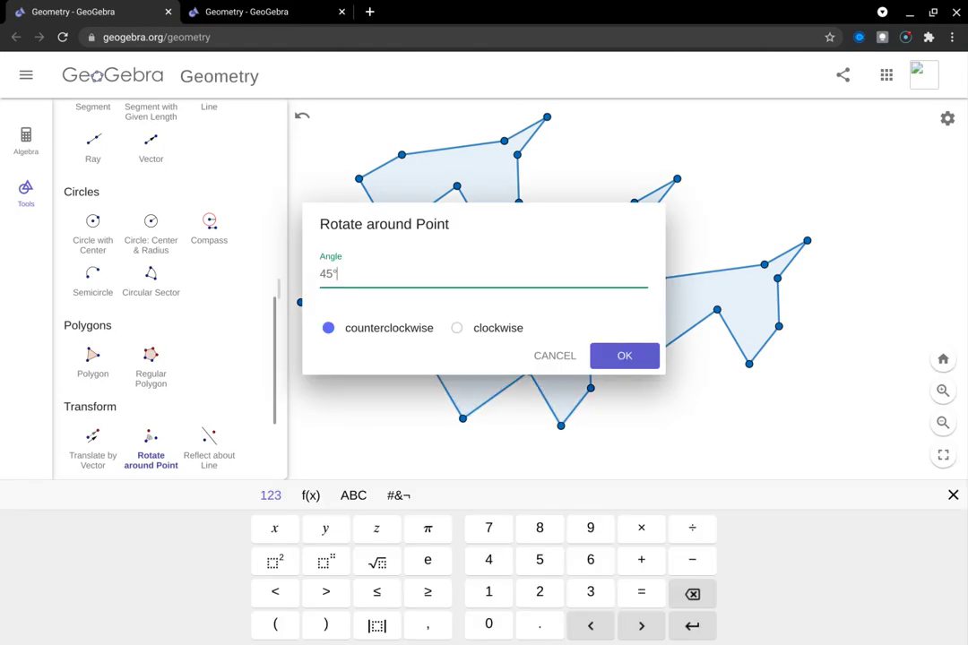
Rotate the copy below the original tile 180° counterclockwise around the original tile's right vertex.
key("BackSpace")
key("BackSpace")
key("BackSpace")
type("180")
key("Return")
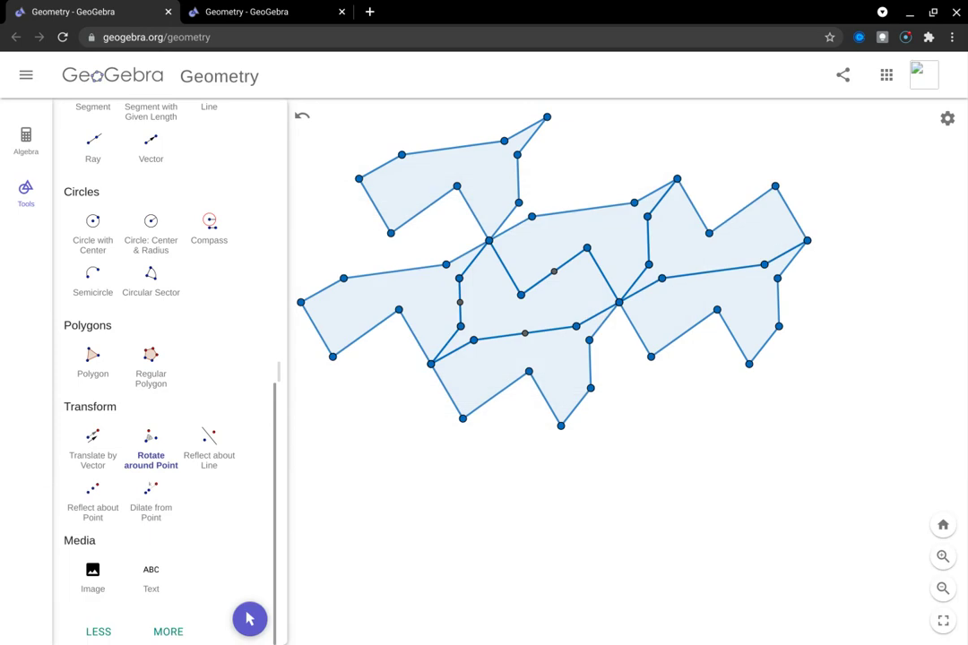
Rotate the copy above the original tile 180° counterclockwise around the original tile's right vertex.
key("BackSpace")
key("BackSpace")
key("BackSpace")
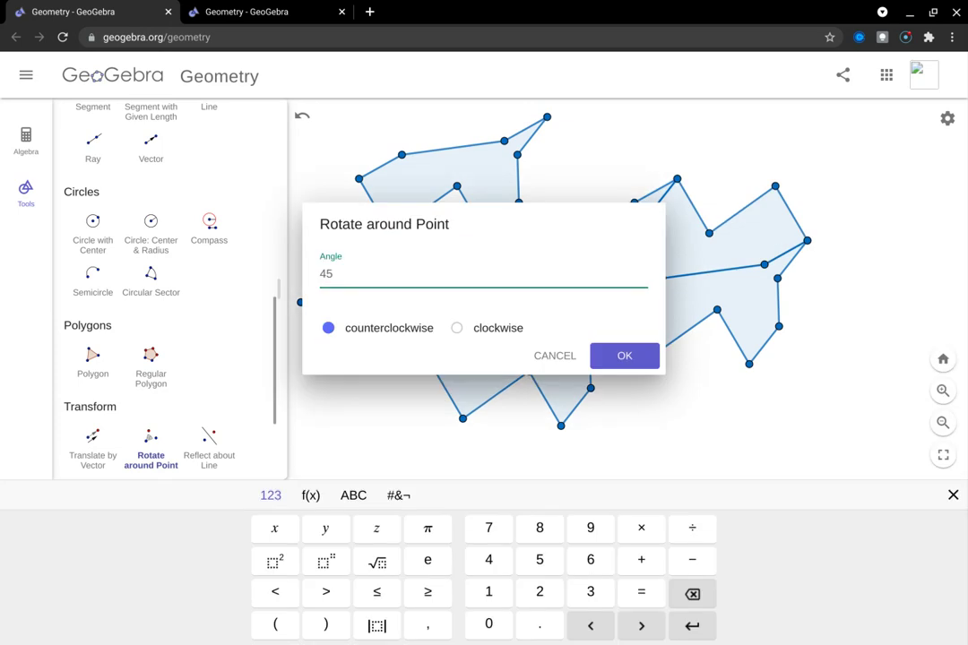
type("180")
key("Return")
Reshape the whole tessellation by moving the original tile's side points and its lower-left vertex.
scroll(170, 371, "up", 7)
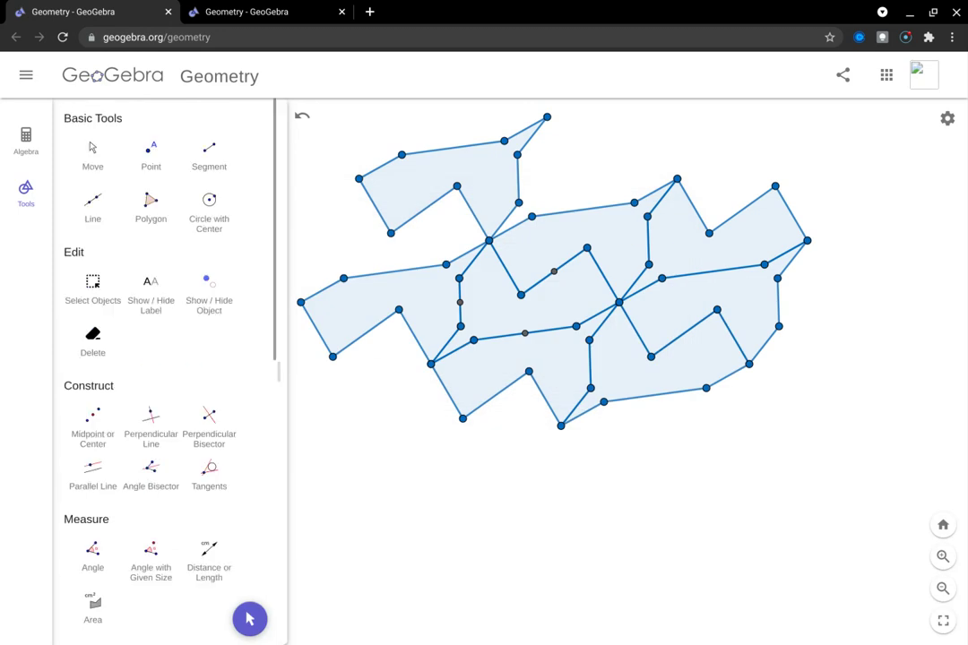
left_click(92, 154)
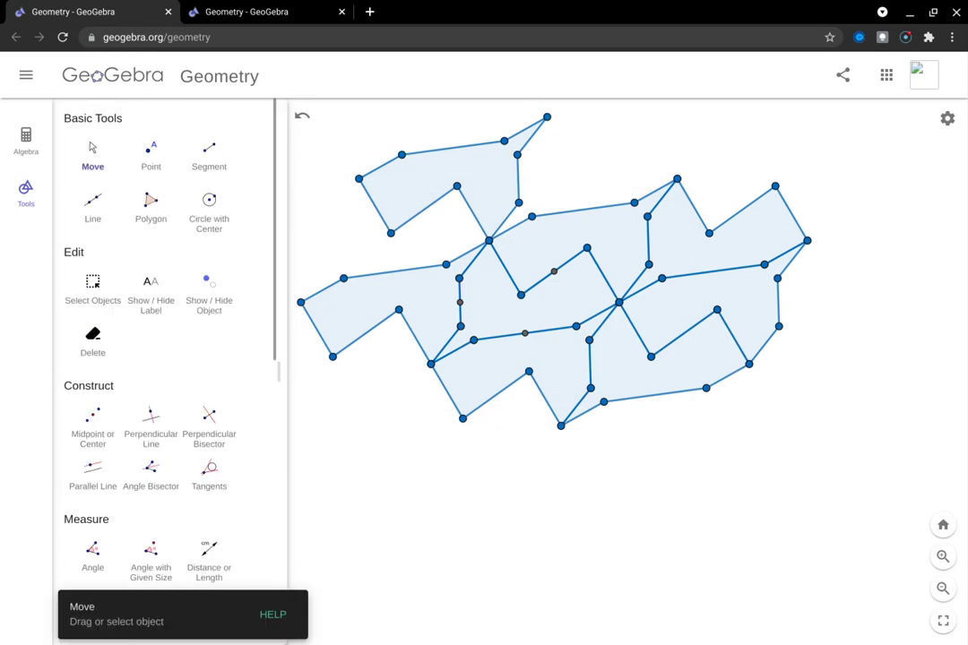
left_click_drag(521, 294, 430, 300)
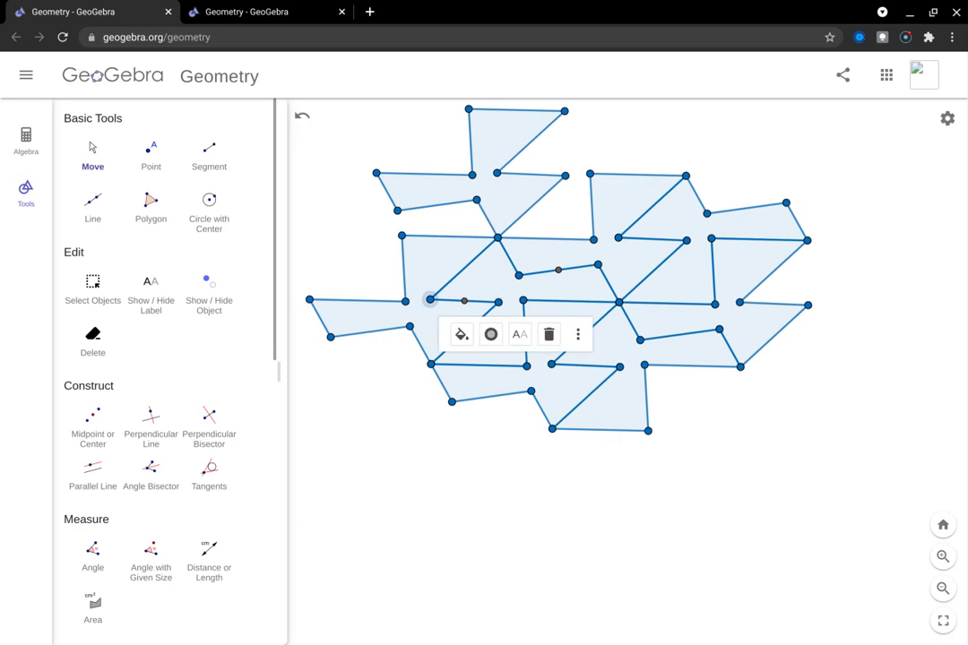
left_click_drag(431, 364, 416, 370)
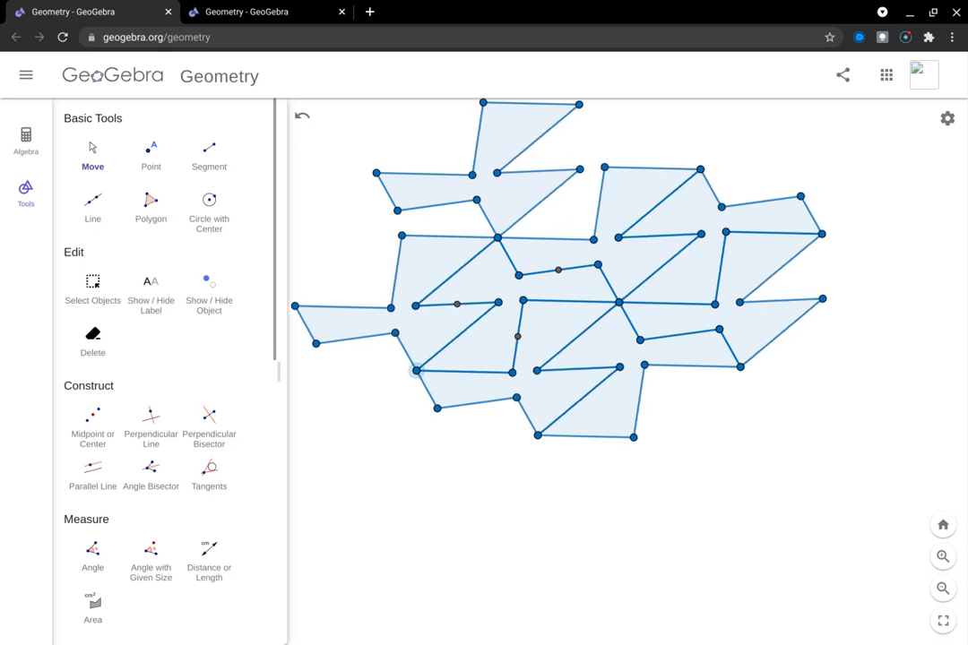
left_click_drag(512, 372, 535, 349)
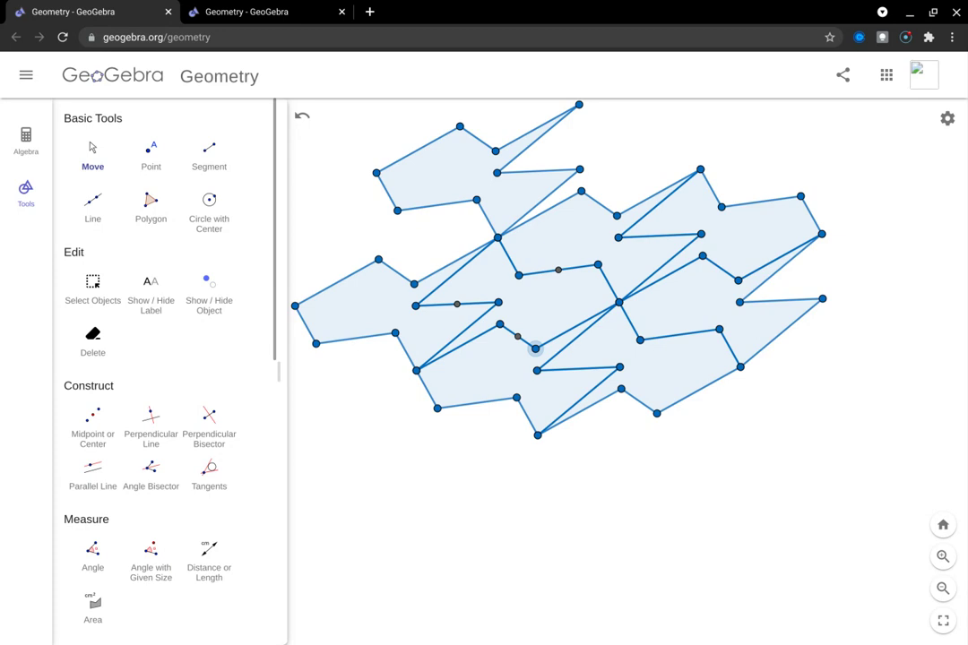
Switch to the blank Geometry document, show its additional tools and start the Regular Polygon tool.
key("ctrl+Tab")
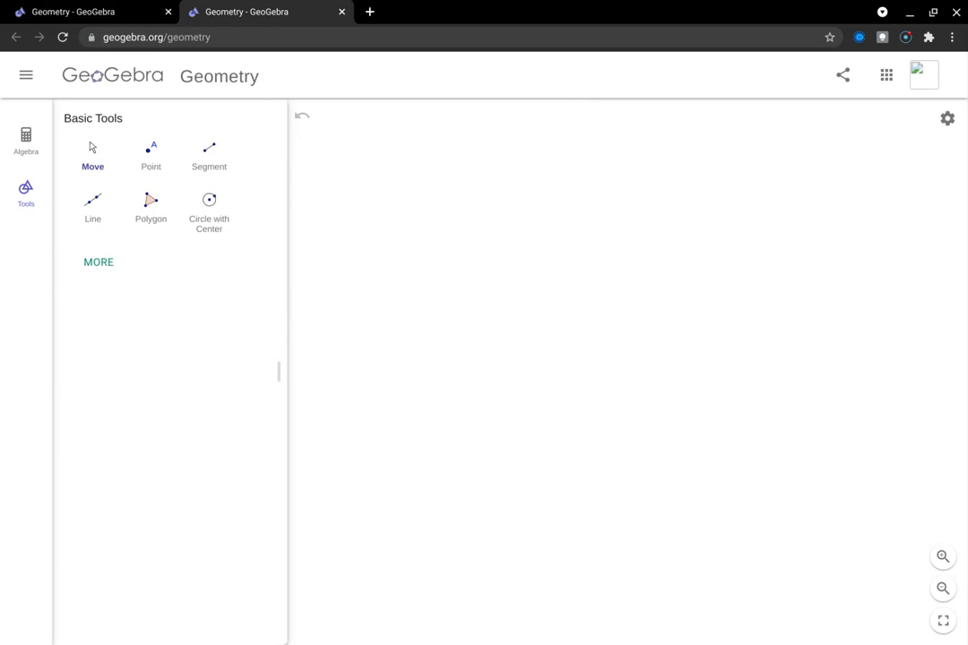
key("ctrl+Tab")
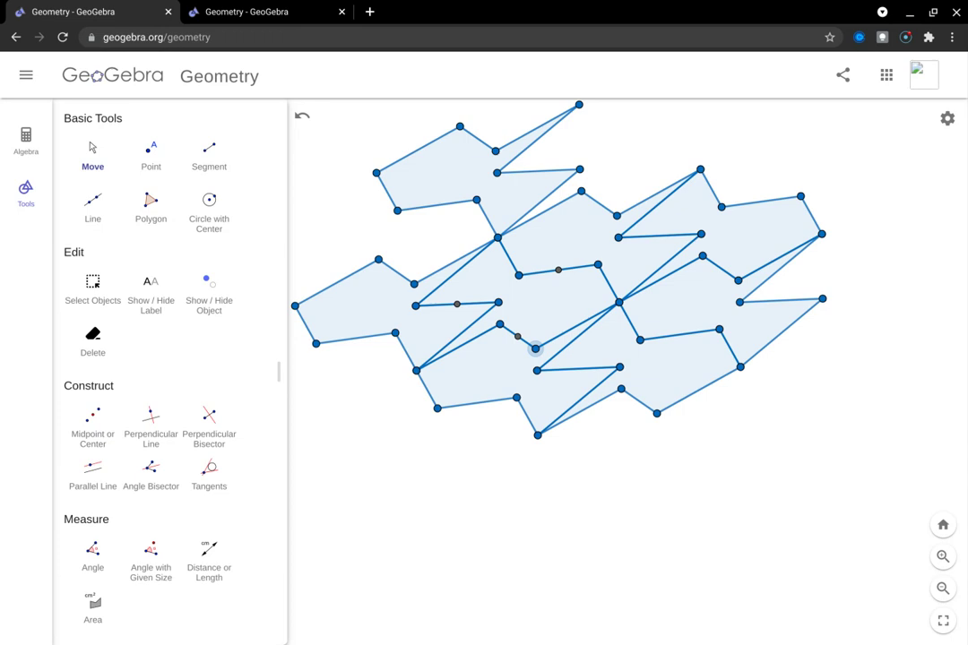
key("ctrl+Tab")
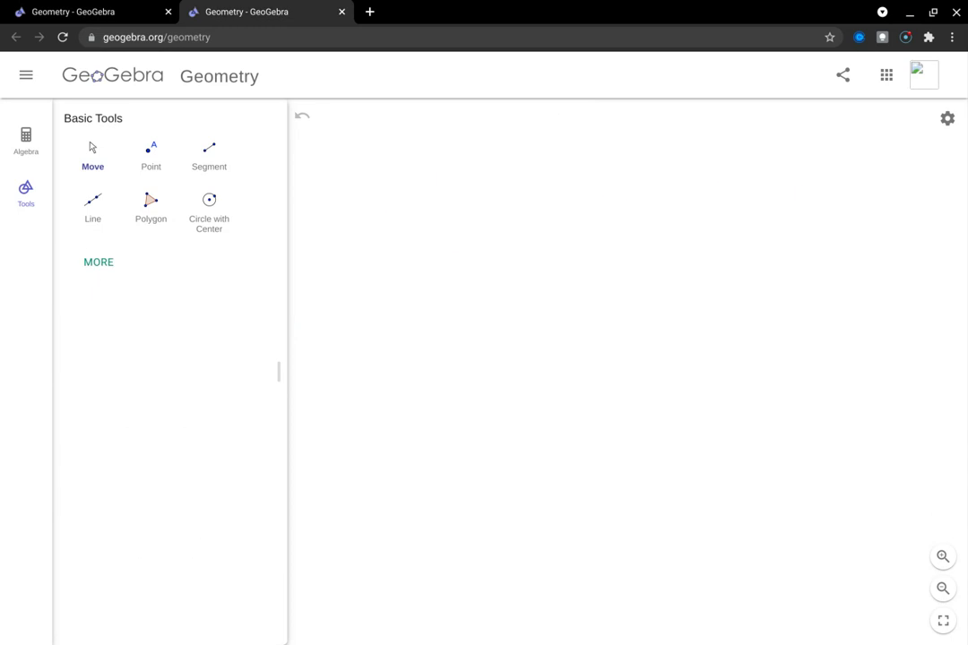
left_click(98, 261)
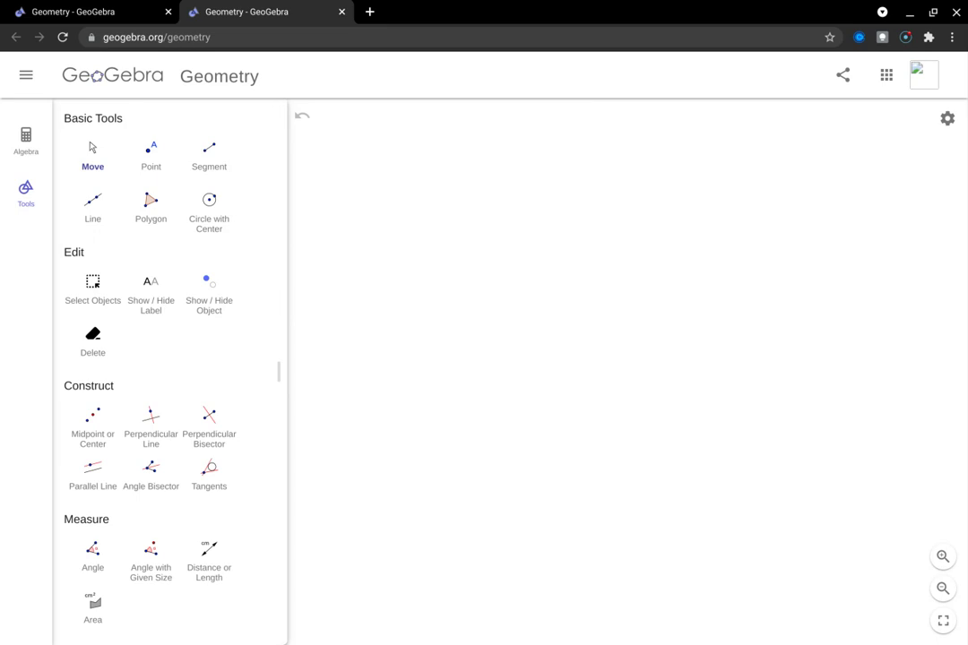
scroll(171, 372, "down", 10)
left_click(151, 359)
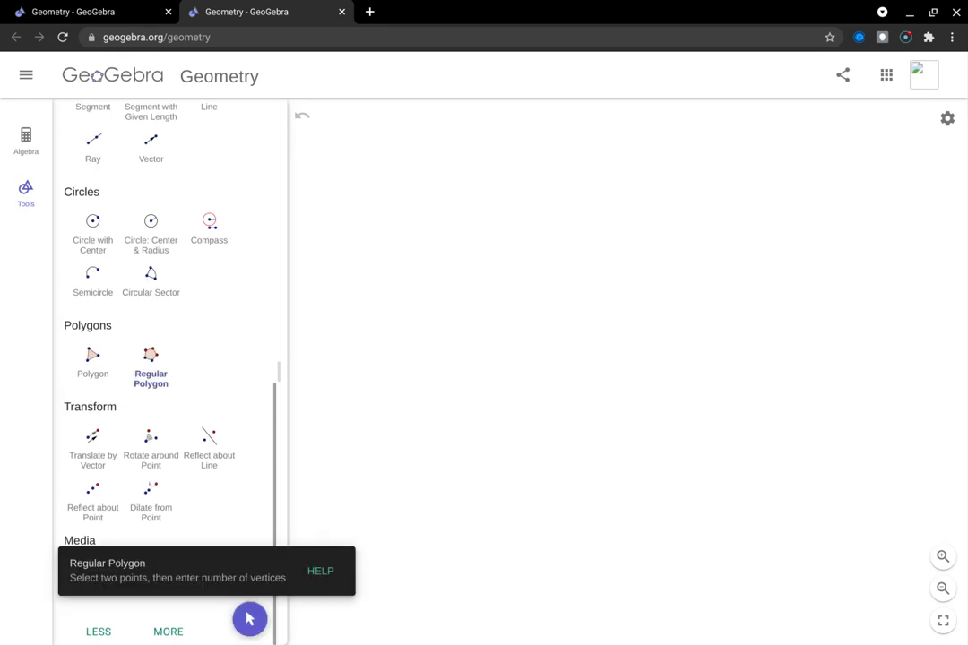
left_click(542, 390)
left_click(611, 398)
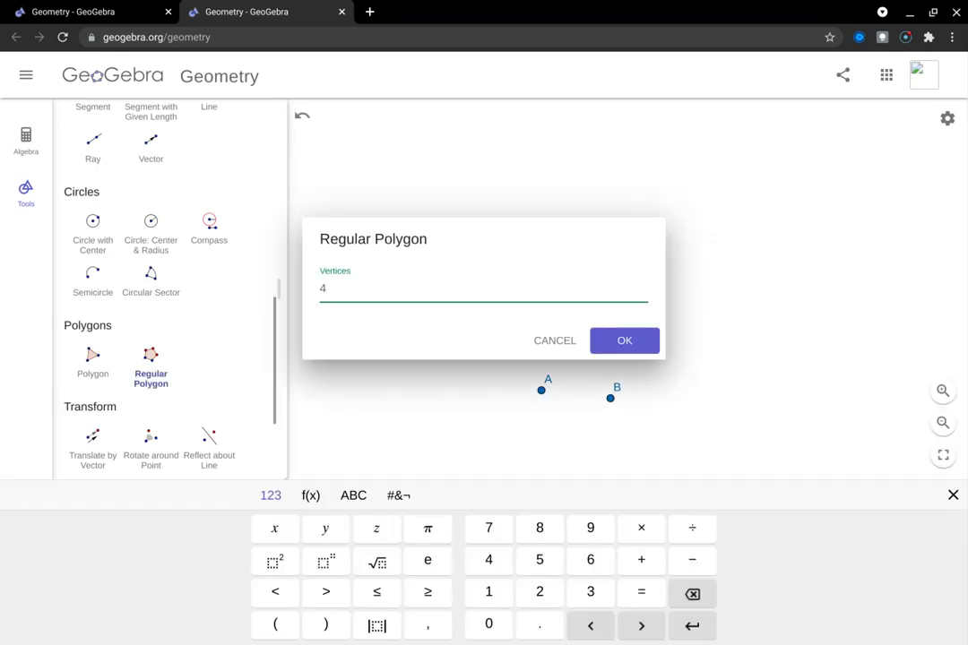
key("BackSpace")
key("Escape")
key("ctrl+z")
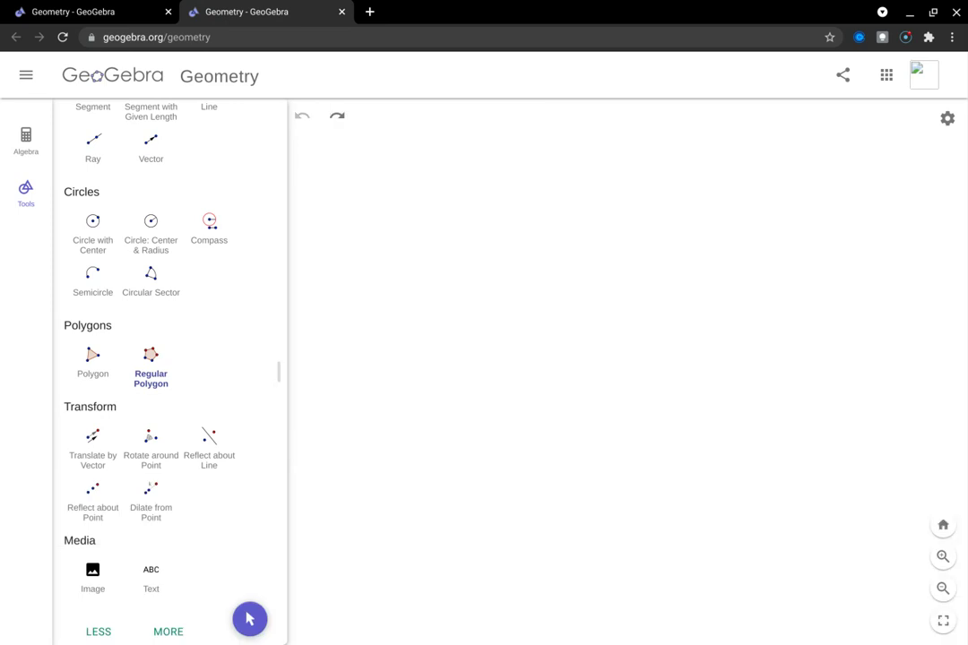
Draw a large regular polygon with 6 vertices on a nearly horizontal base and fit it in view.
left_click(509, 421)
left_click(715, 420)
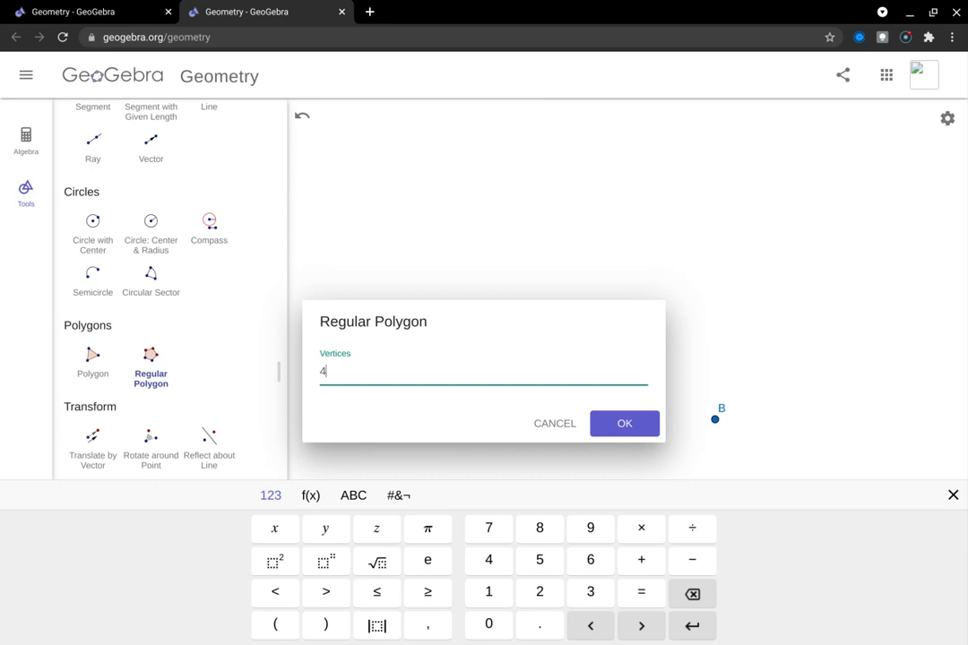
key("BackSpace")
type("6")
key("Return")
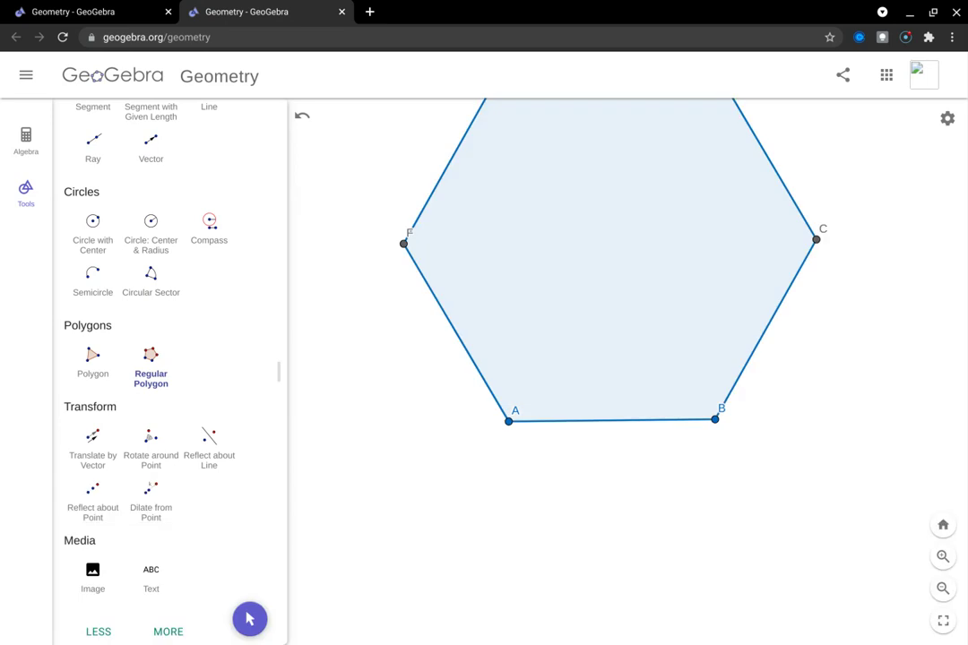
left_click(943, 588)
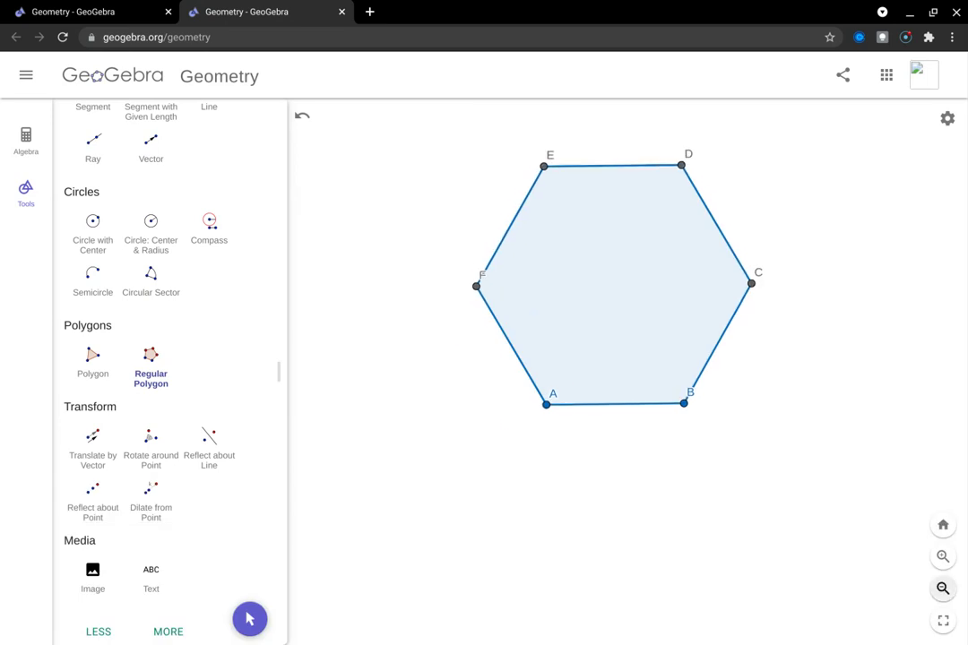
Move the hexagon down toward the middle of the drawing area, leaving room around it.
scroll(170, 371, "up", 5)
left_click(92, 155)
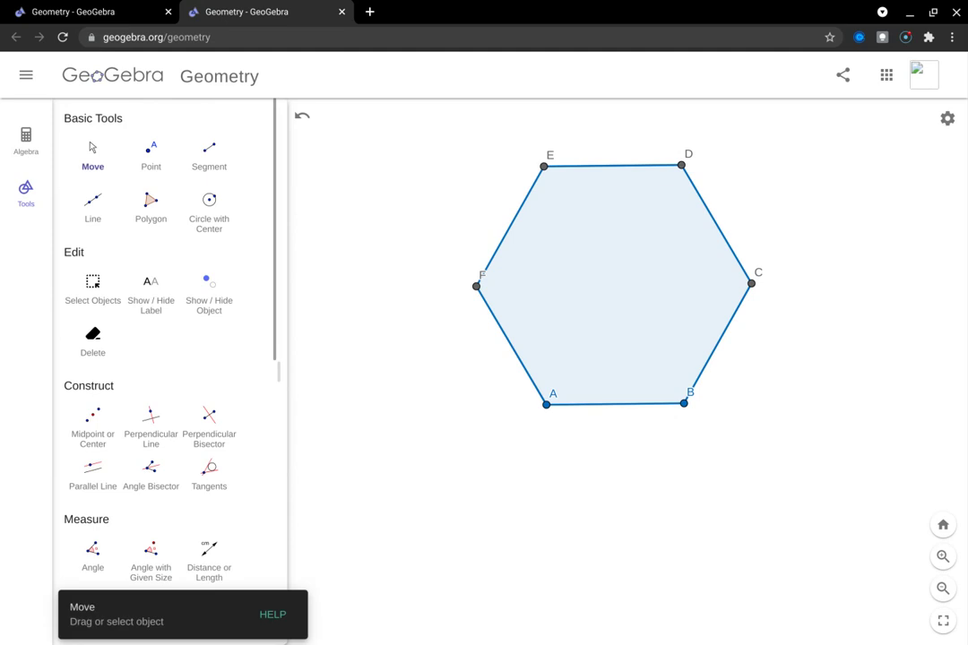
left_click_drag(614, 285, 646, 350)
left_click(942, 588)
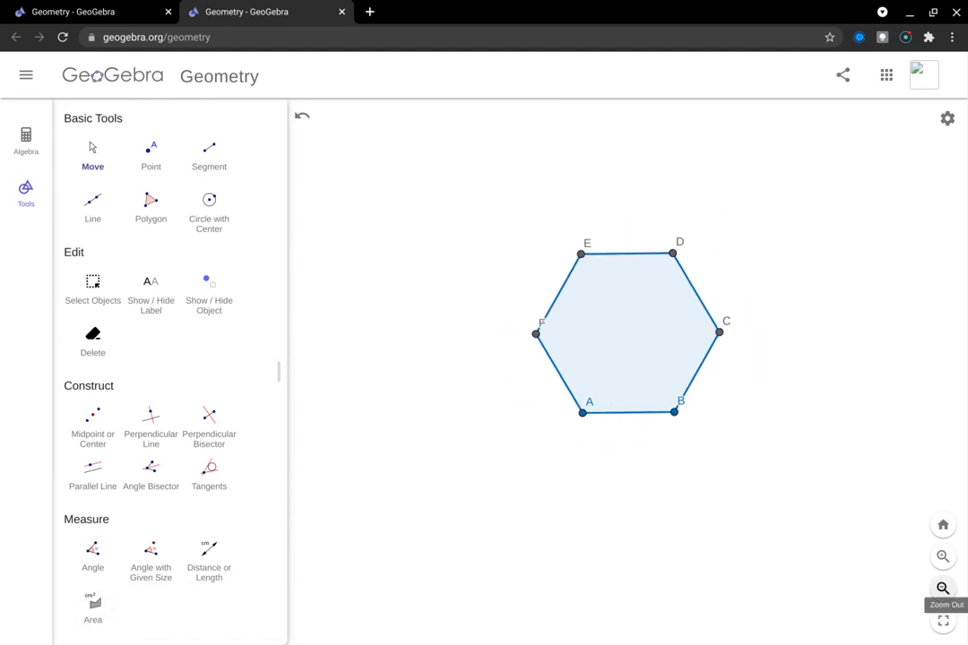
Turn off automatic labeling of new points in the global settings.
left_click(946, 119)
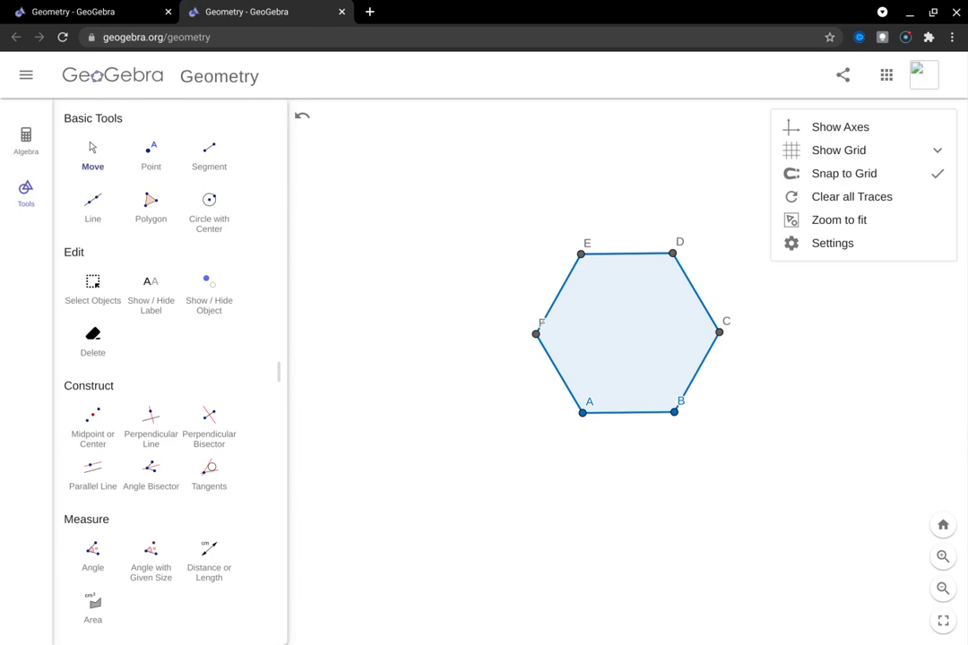
left_click(832, 243)
left_click(952, 144)
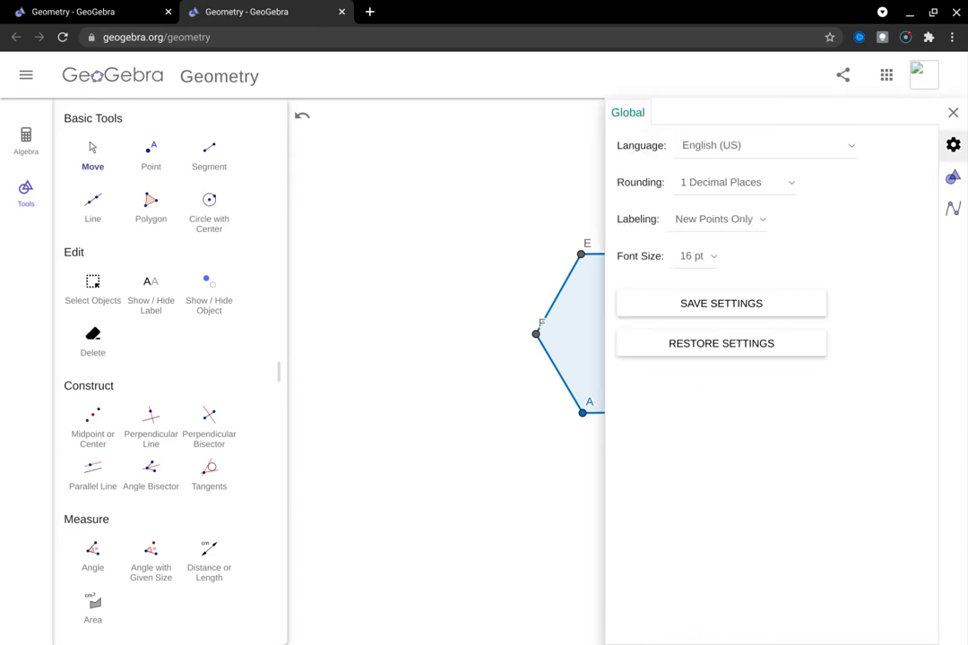
key("Up")
left_click(952, 112)
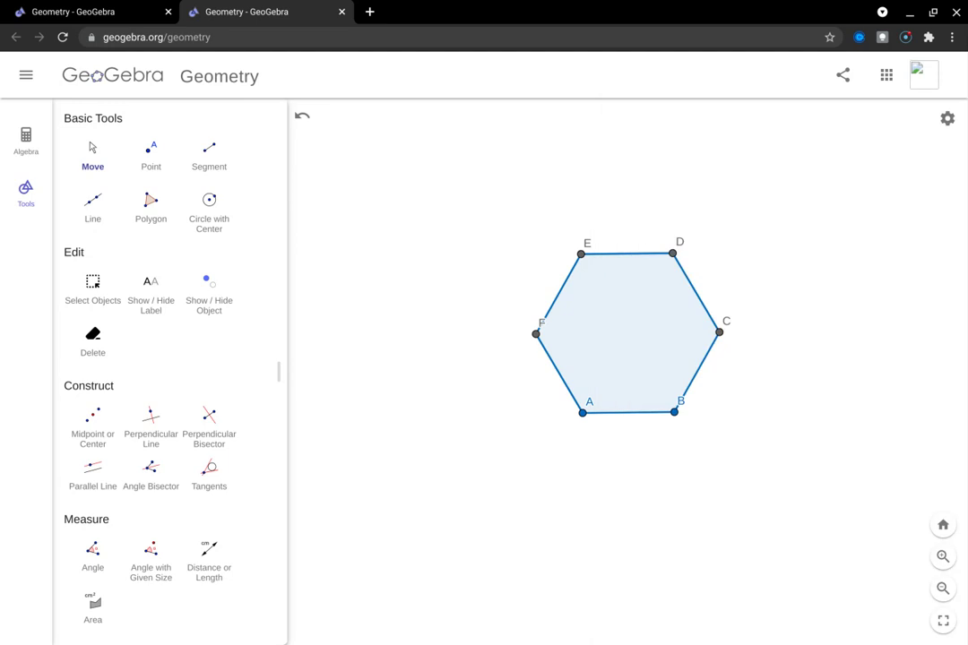
Hide the labels of all six hexagon vertices.
left_click(150, 292)
left_click(536, 333)
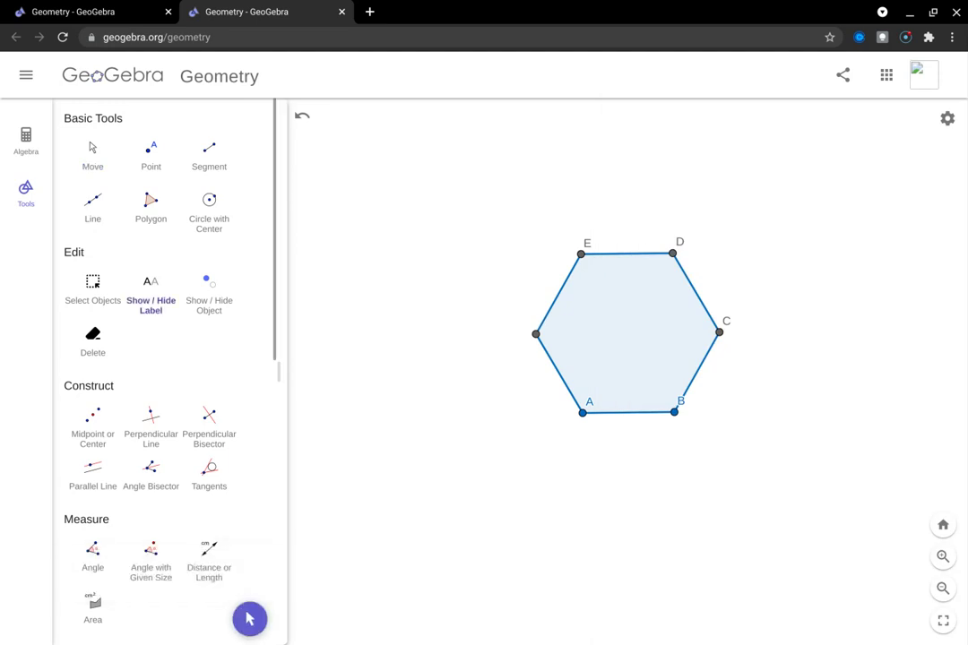
left_click(580, 254)
left_click(672, 253)
left_click(719, 332)
left_click(674, 412)
left_click(583, 412)
key("Escape")
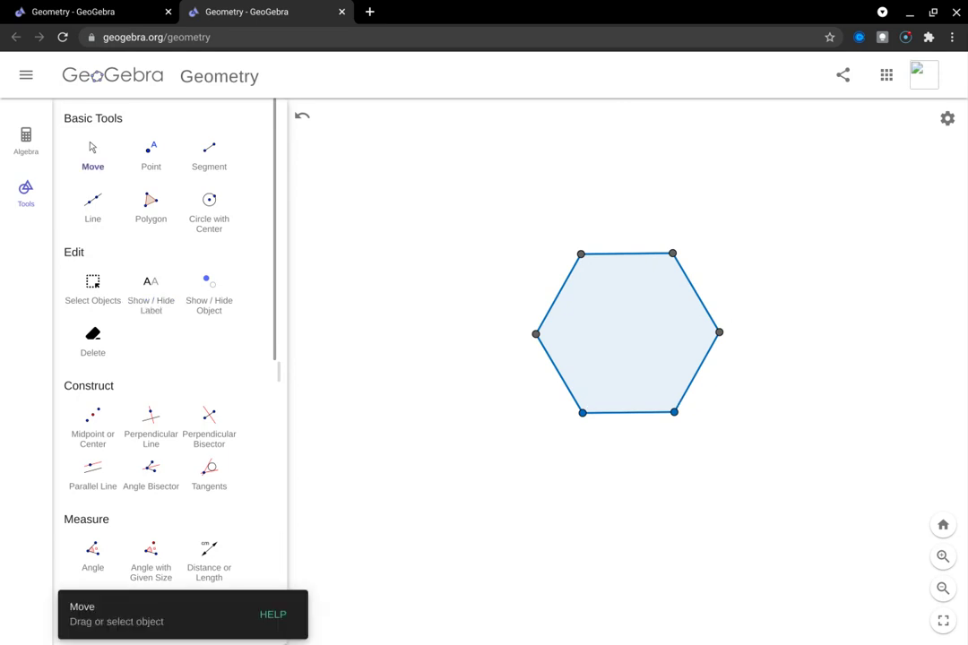
Place four points inside the hexagon in an uneven line just above its bottom side.
left_click(151, 155)
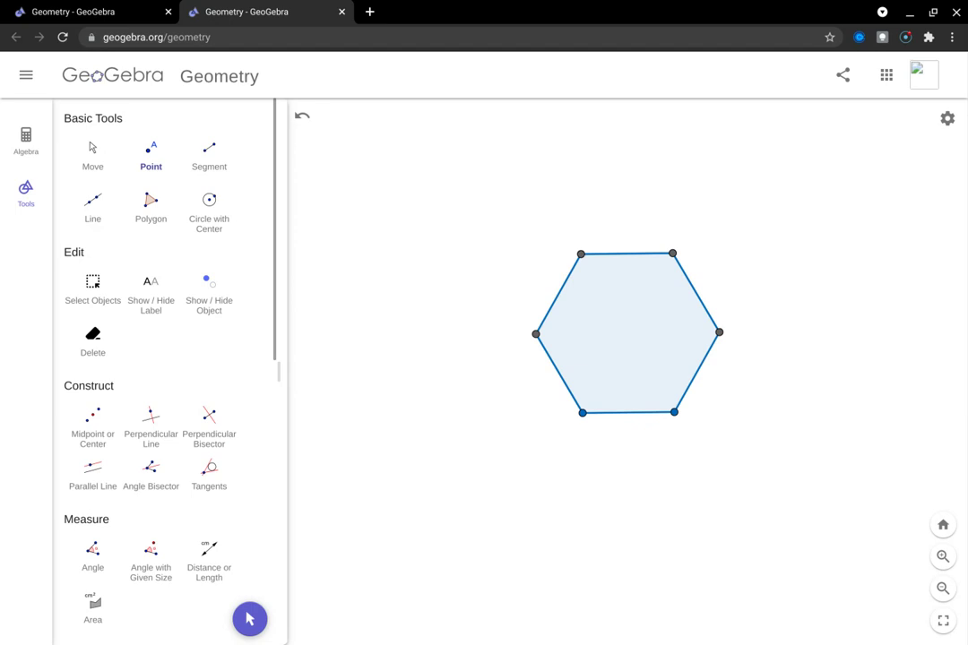
left_click(595, 395)
left_click(616, 379)
left_click(622, 393)
left_click(650, 395)
Draw a polygon from the lower-left vertex through the four inner points to the lower-right vertex and close it.
left_click(150, 206)
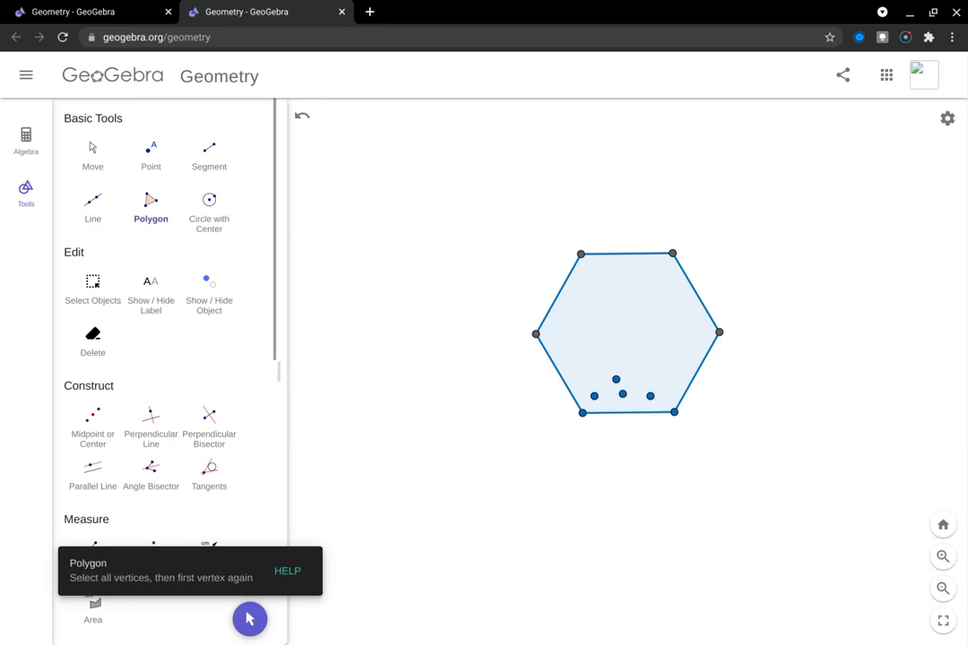
left_click(594, 395)
left_click(615, 379)
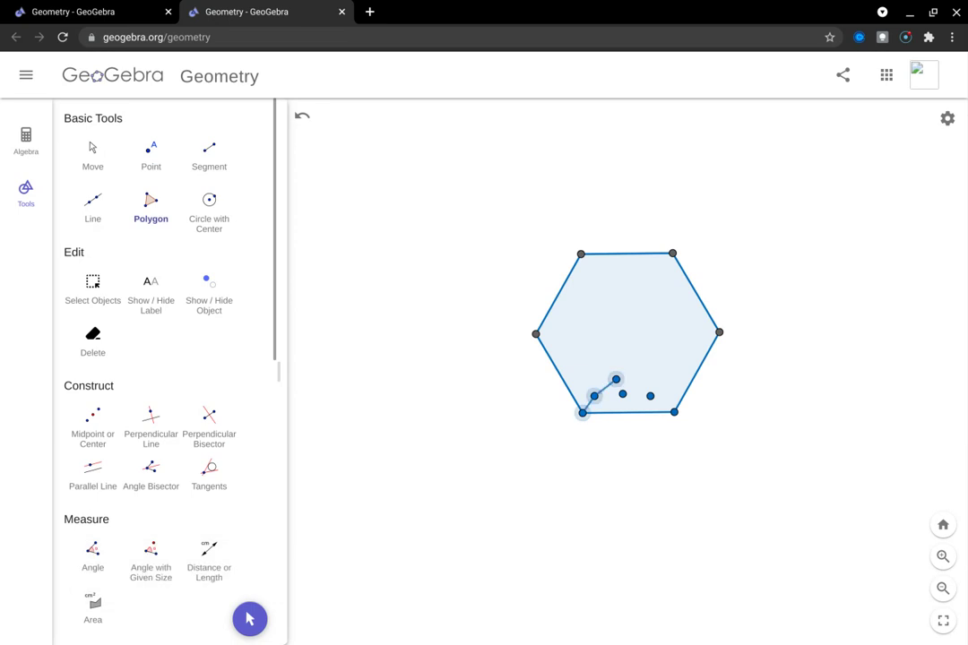
left_click(623, 393)
left_click(650, 395)
left_click(674, 411)
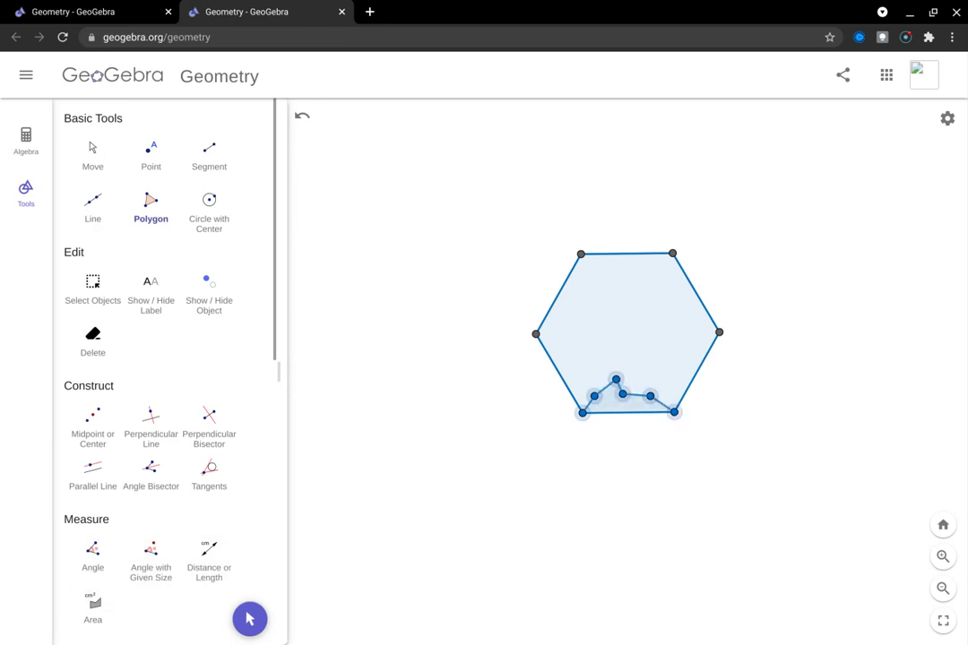
left_click(582, 413)
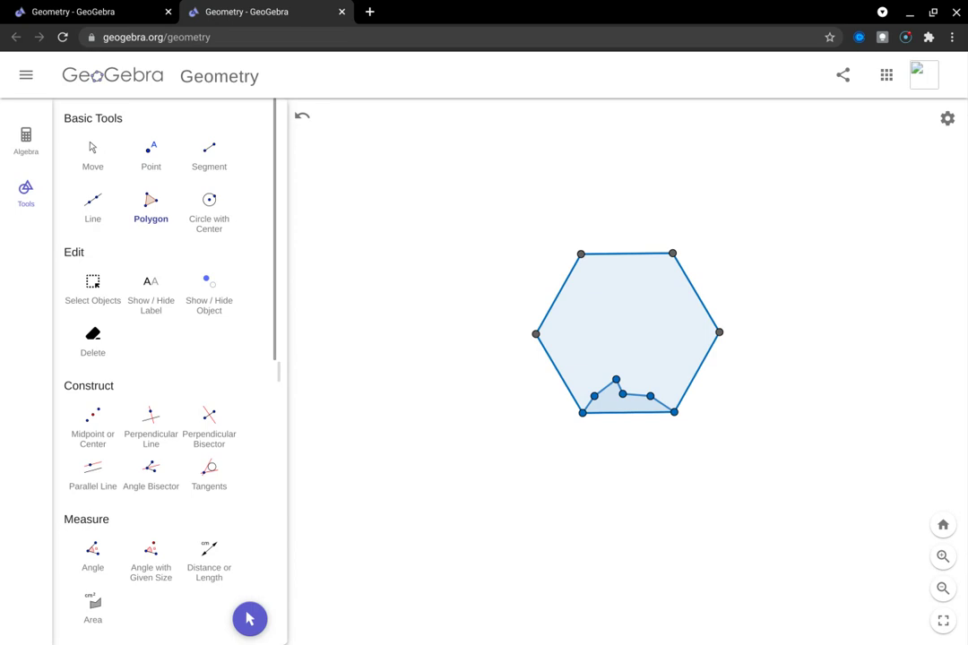
Translate the bottom irregular polygon by the vector from the hexagon's lower-left vertex to its upper-left vertex.
scroll(166, 372, "down", 10)
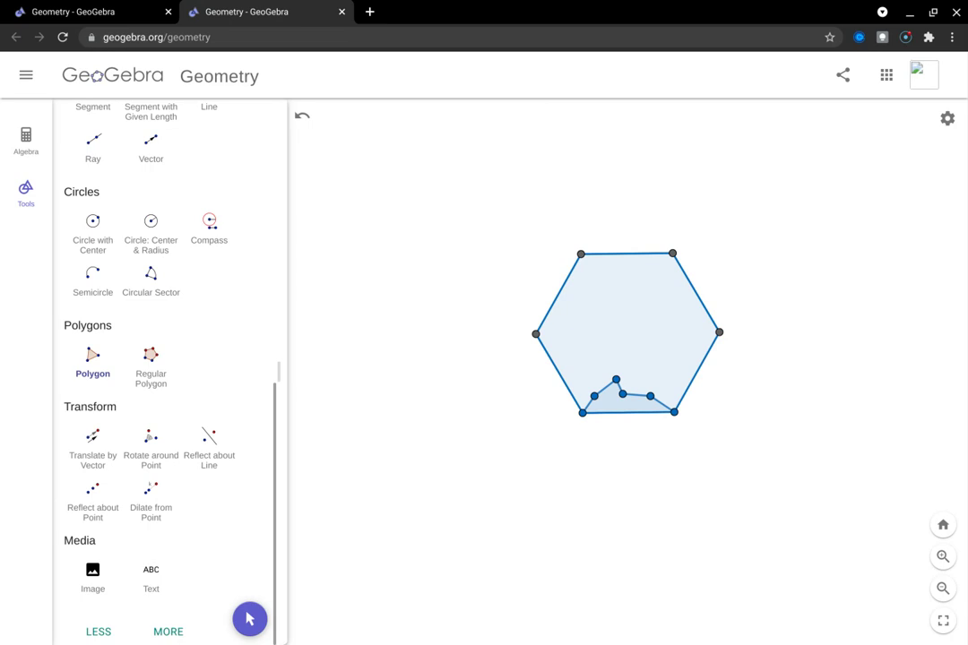
left_click(92, 447)
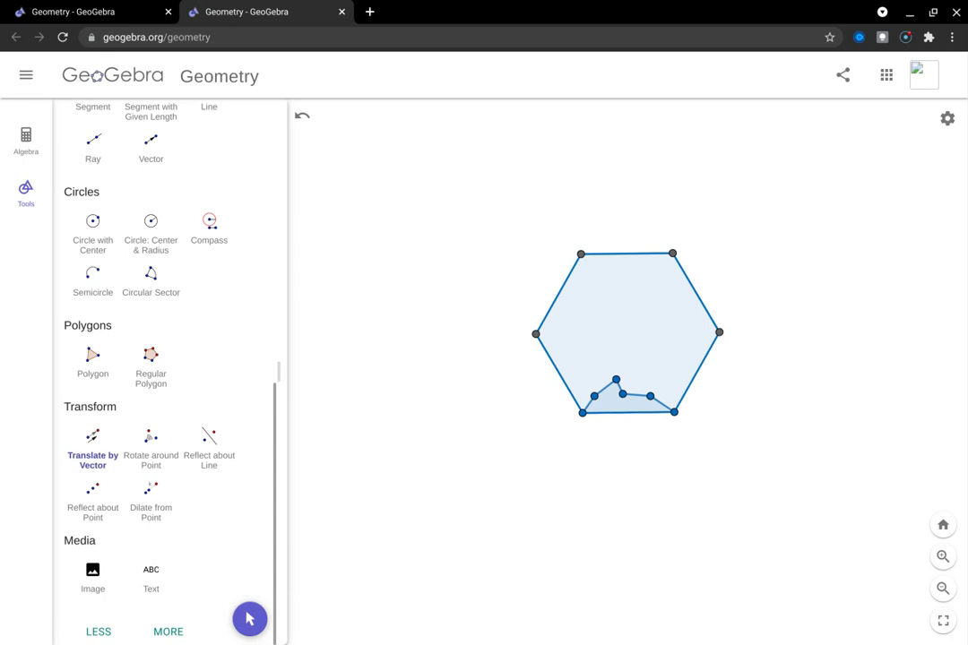
left_click(618, 403)
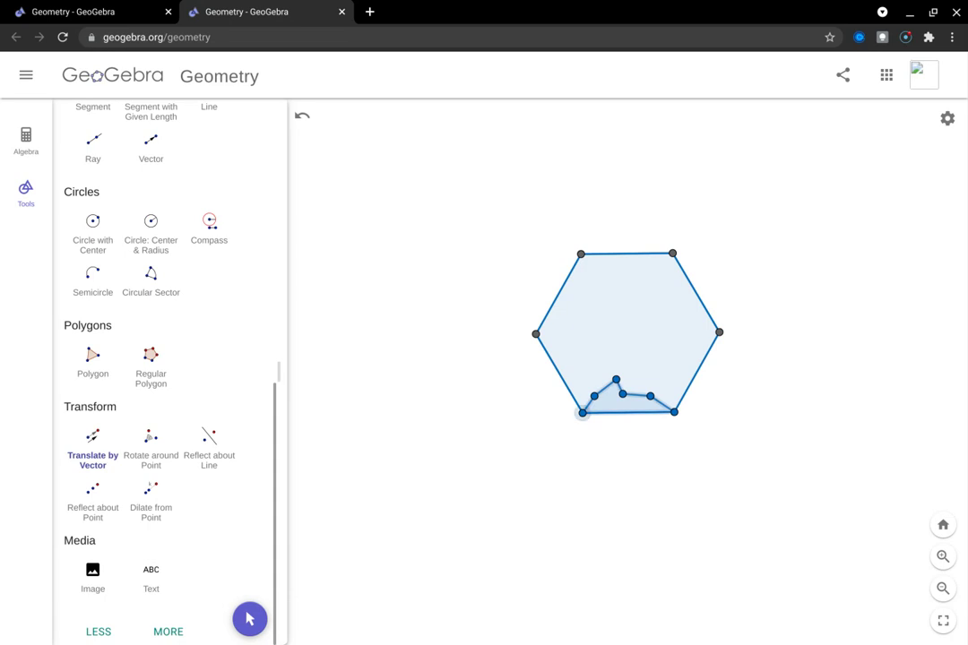
left_click(580, 253)
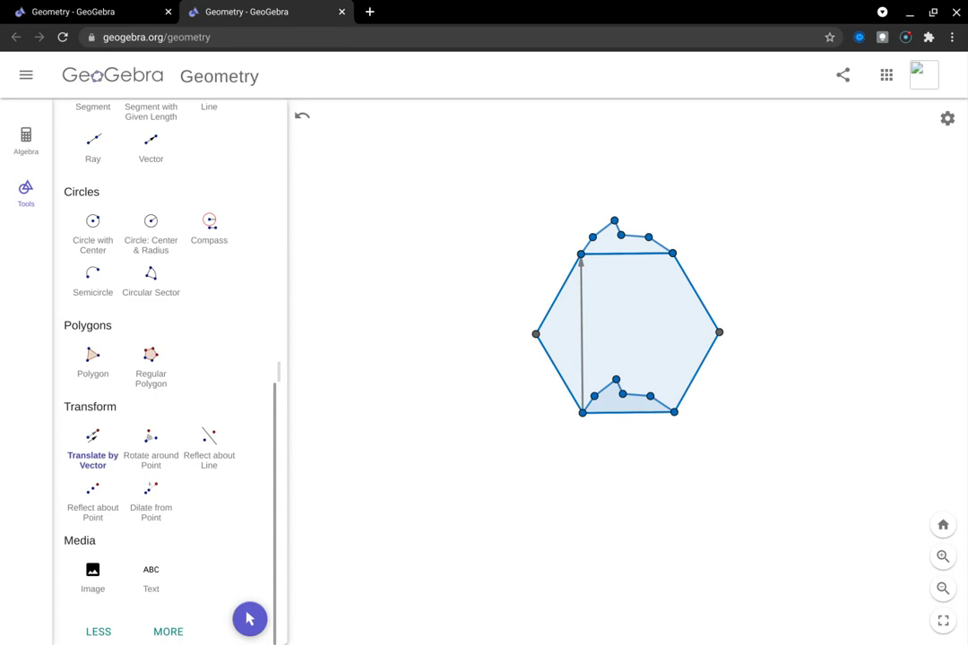
Place three points inside the hexagon near its lower-left side.
scroll(166, 376, "up", 10)
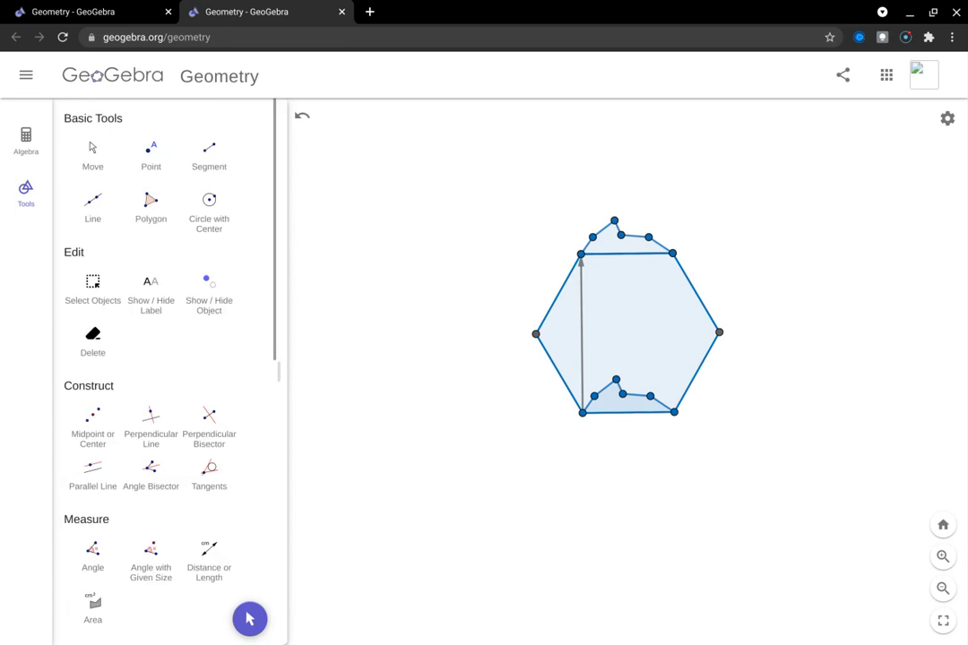
left_click(151, 155)
left_click(562, 333)
left_click(590, 339)
left_click(574, 376)
Draw a polygon from the leftmost vertex through the three new points to the lower-left vertex and close it.
left_click(150, 201)
left_click(535, 334)
left_click(562, 333)
left_click(590, 338)
left_click(574, 377)
left_click(582, 413)
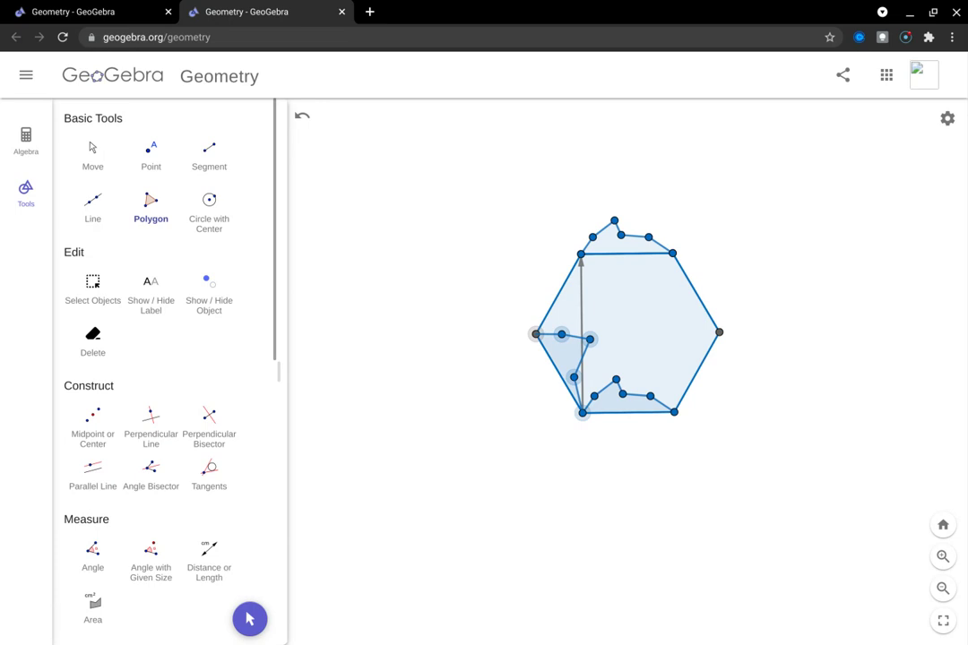
left_click(535, 333)
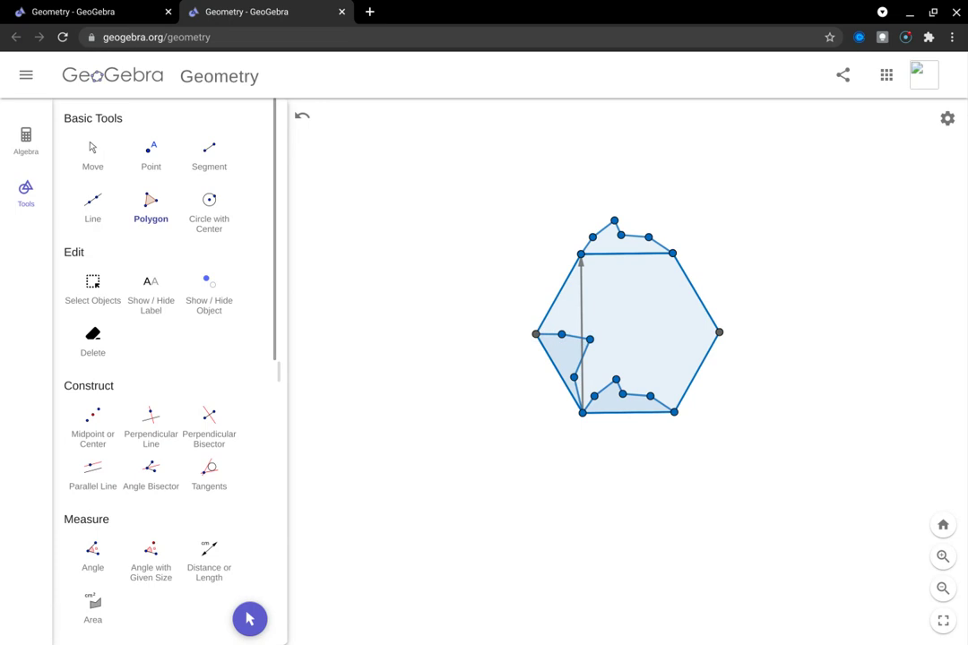
Translate the lower-left irregular polygon by the vector from the hexagon's leftmost vertex to its upper-right vertex.
scroll(171, 372, "down", 6)
left_click(92, 463)
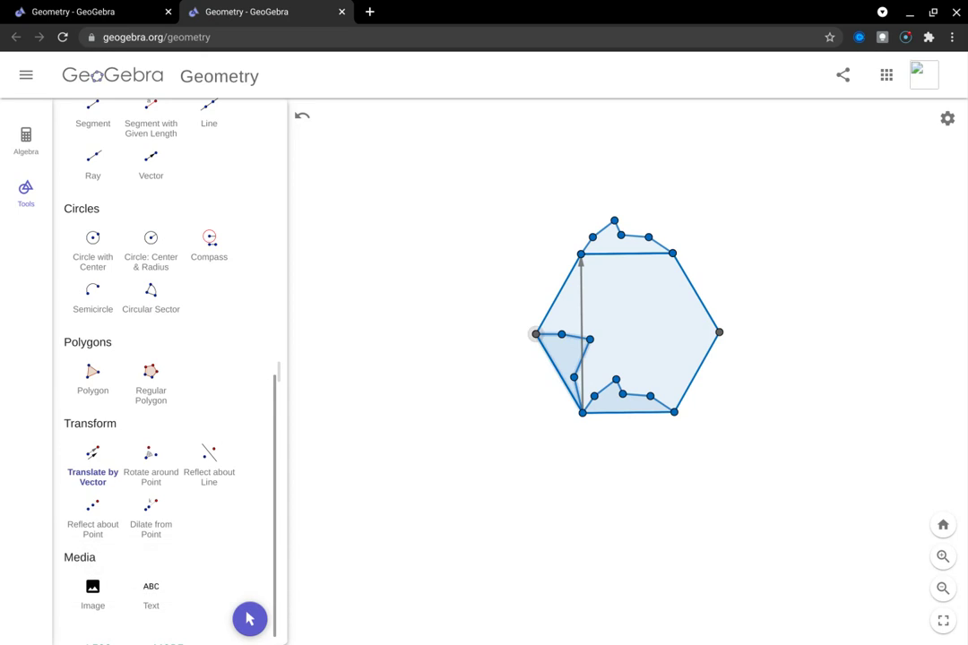
left_click_drag(535, 333, 672, 254)
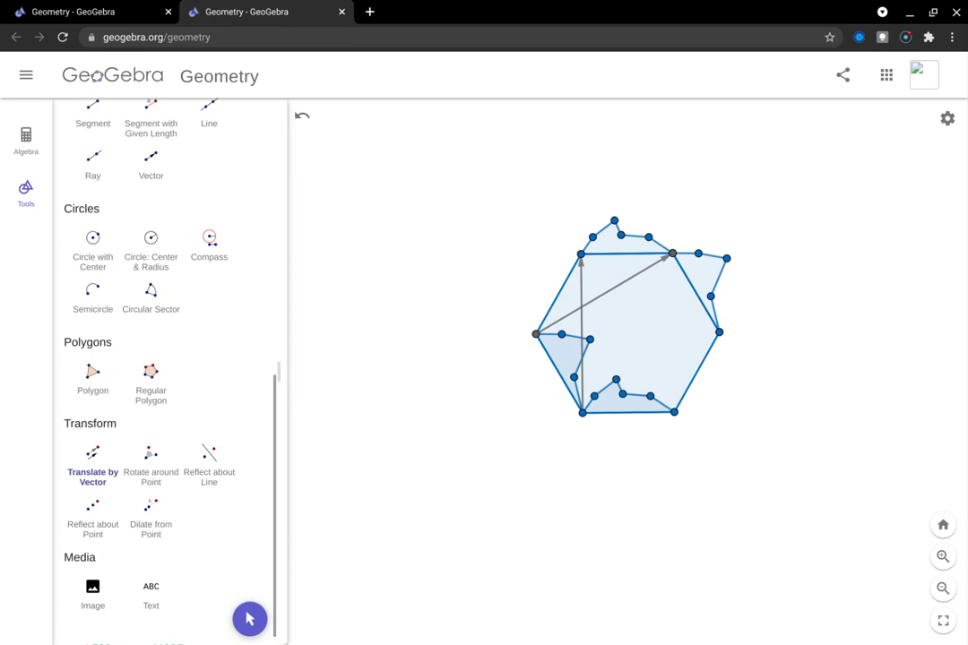
Draw a closed polygon around the irregular tile's whole outline, from the leftmost vertex over the upper and right edges and back along the two indented sides.
left_click(92, 380)
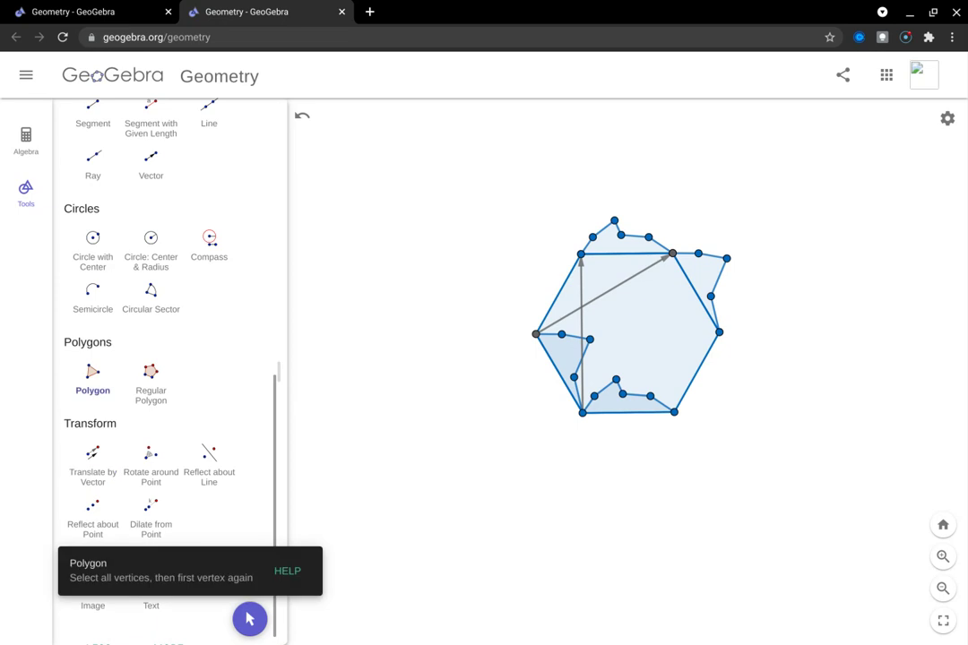
left_click(536, 334)
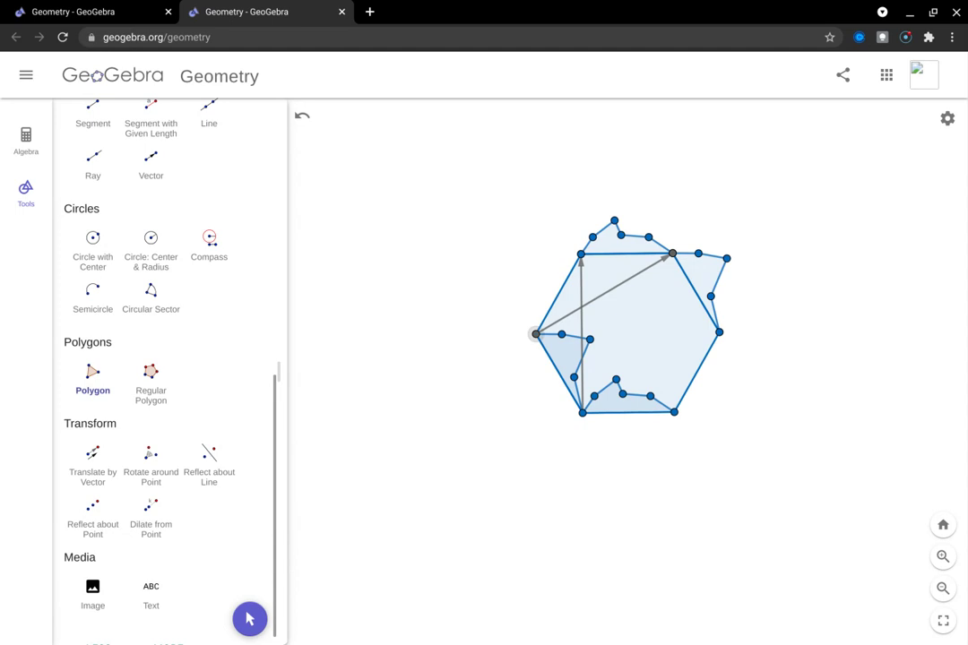
left_click(581, 254)
left_click(593, 236)
left_click(615, 221)
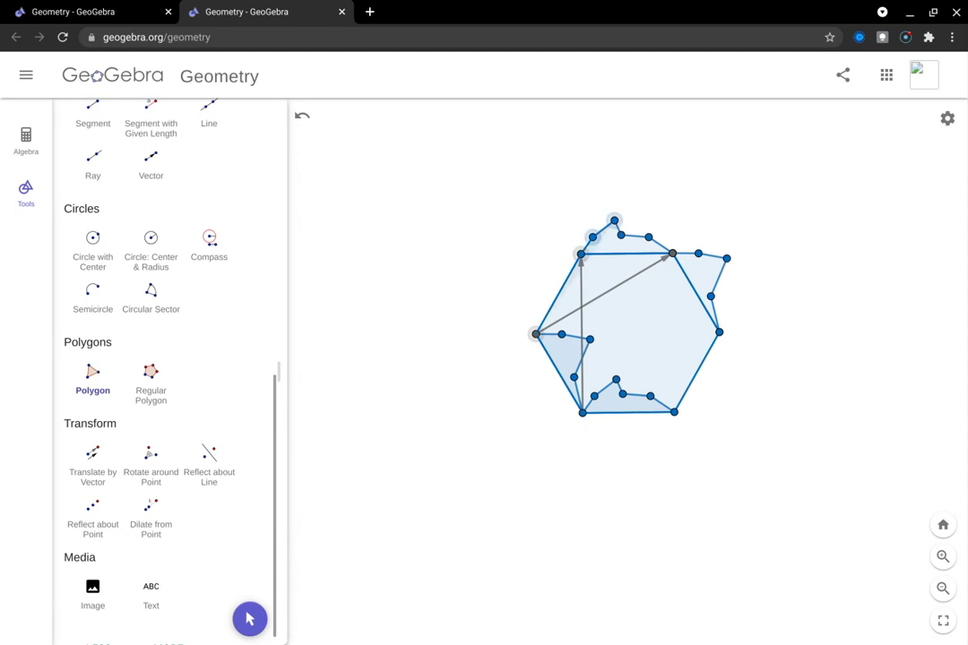
left_click(621, 235)
left_click(648, 237)
left_click(672, 253)
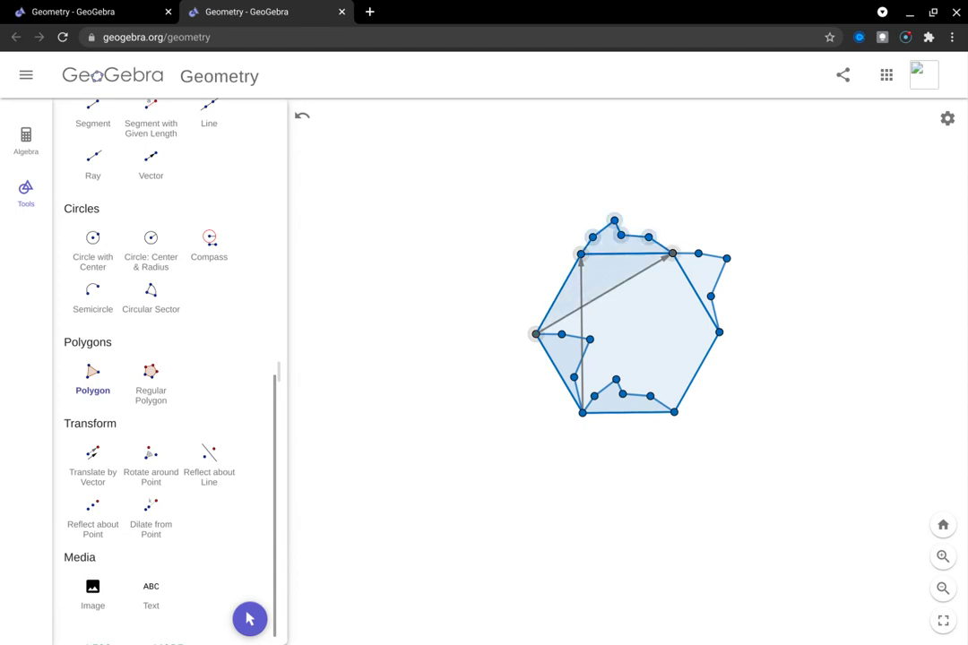
left_click(699, 253)
left_click(727, 258)
left_click(710, 295)
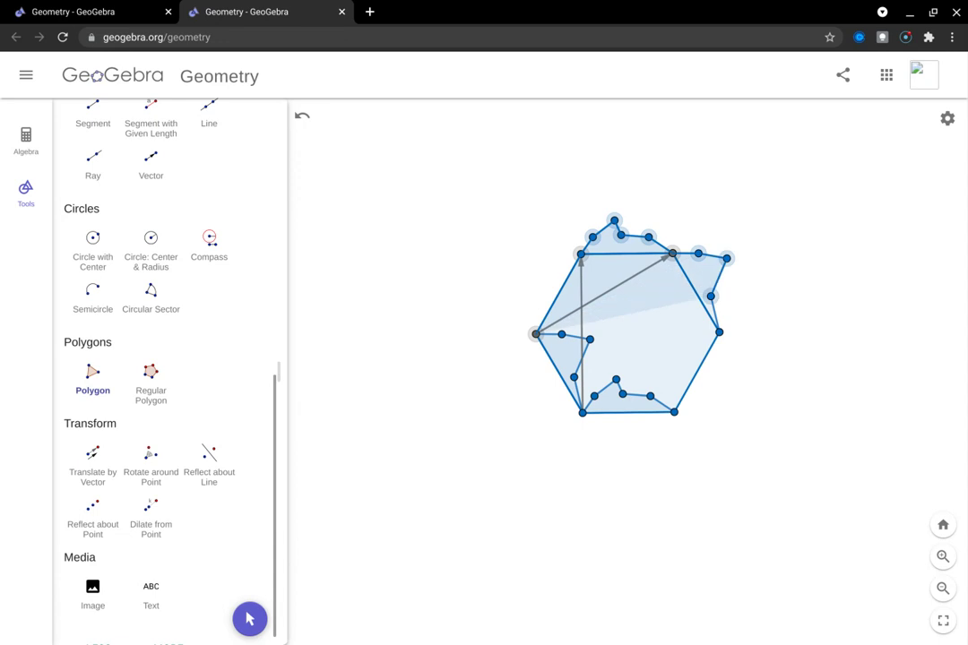
left_click(719, 331)
left_click(674, 412)
left_click(650, 396)
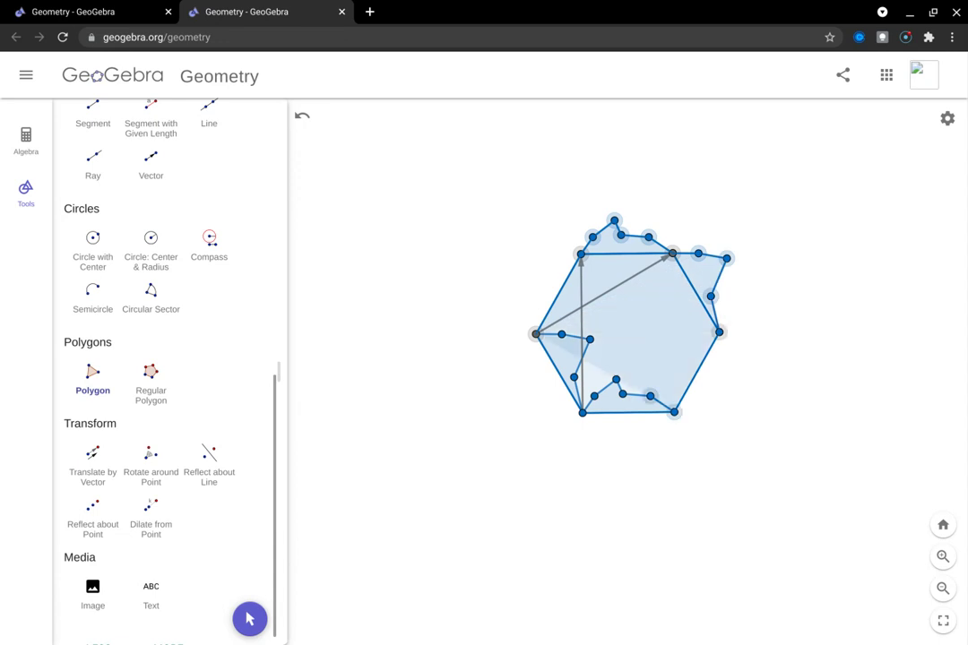
left_click(623, 393)
left_click(616, 379)
left_click(594, 396)
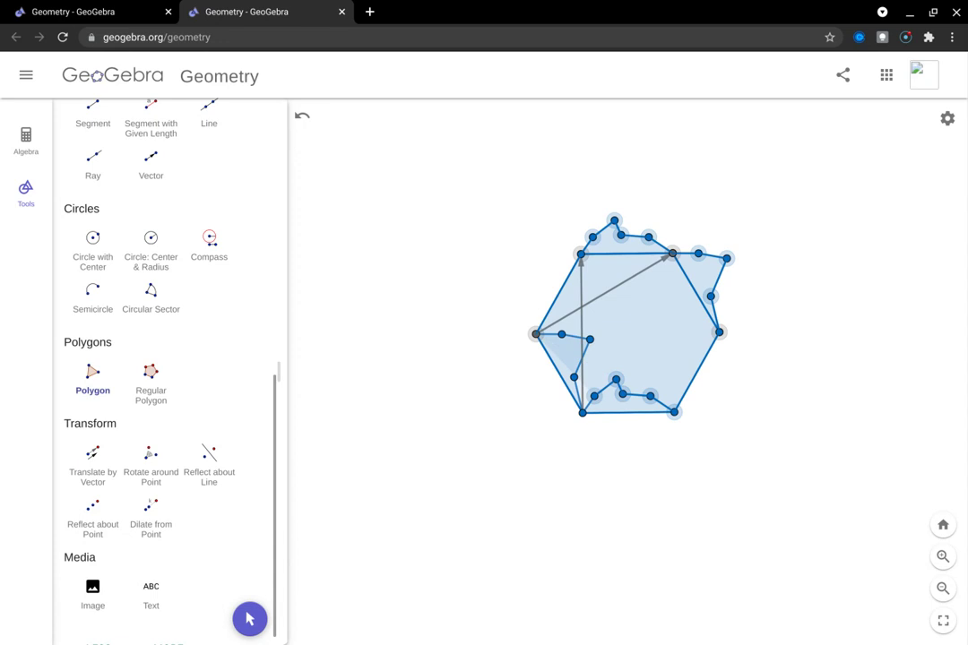
left_click(582, 413)
left_click(574, 377)
left_click(589, 339)
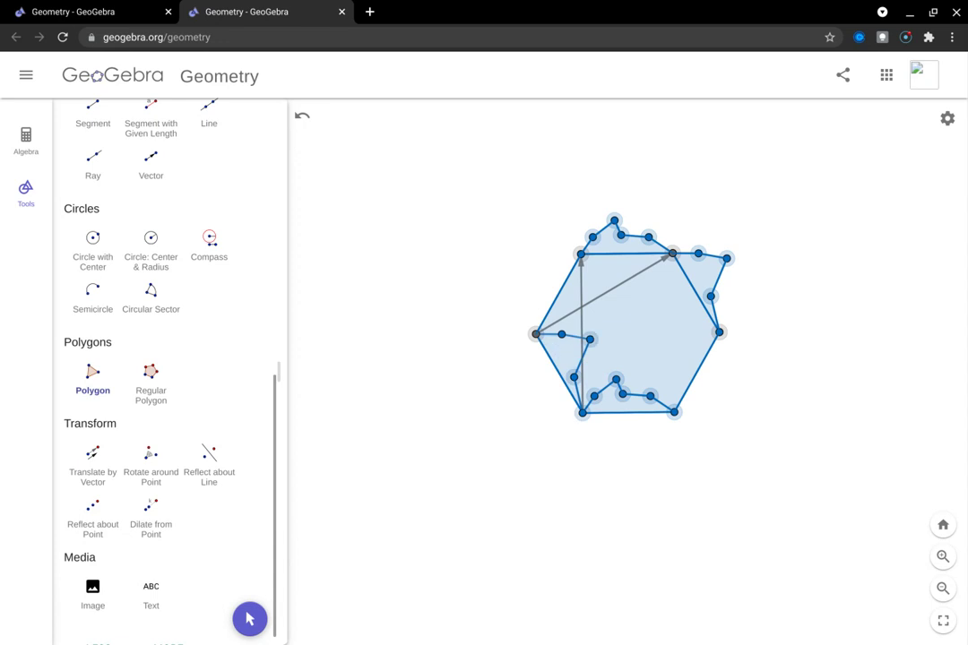
left_click(536, 334)
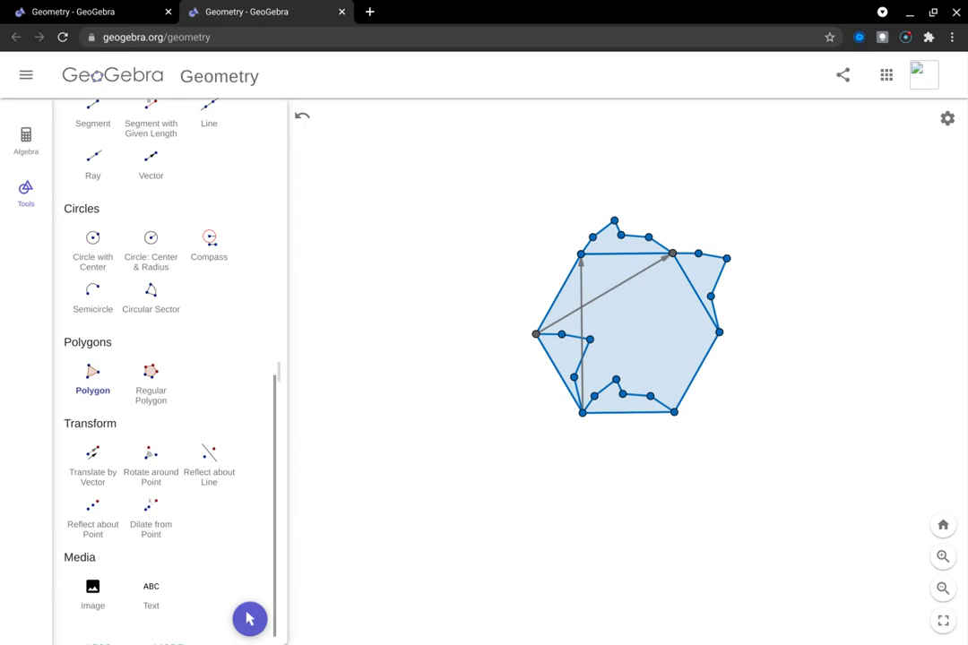
Hide the original regular hexagon, its side segment AB and the bottom irregular polygon poly2.
left_click(25, 140)
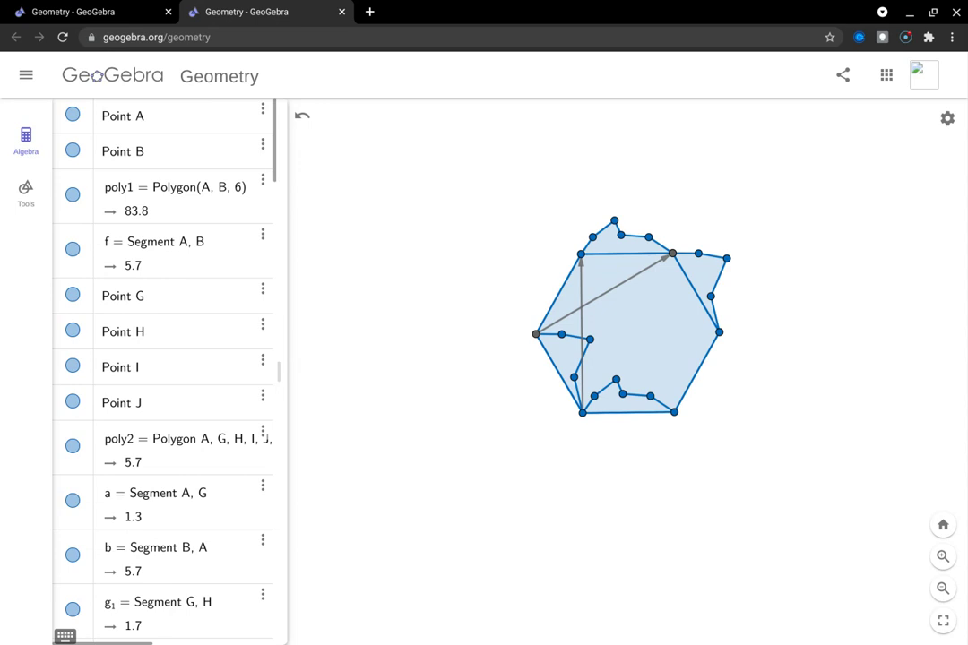
left_click(73, 195)
left_click(72, 249)
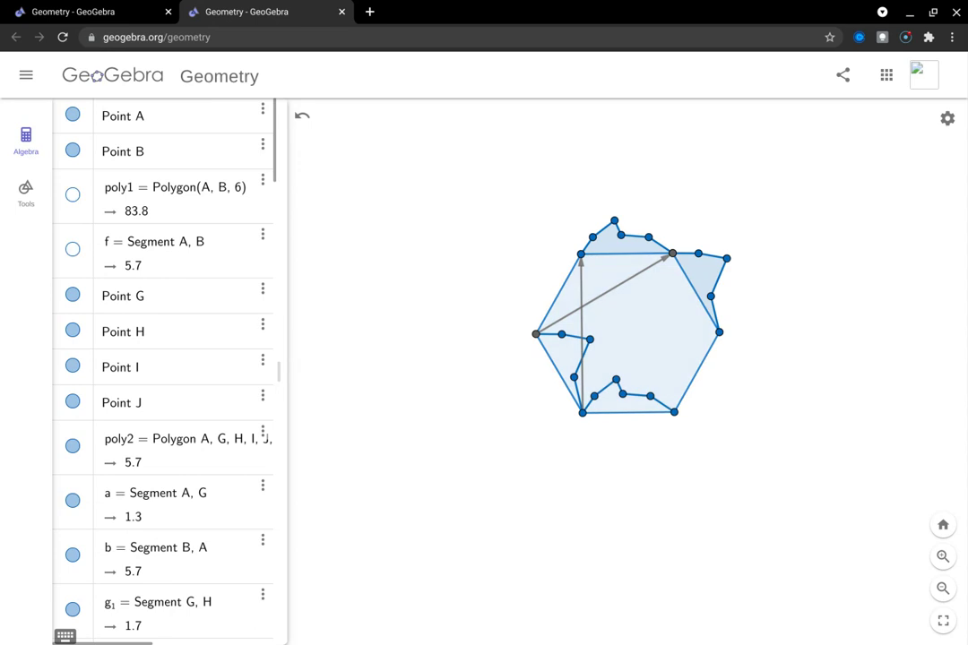
left_click(73, 445)
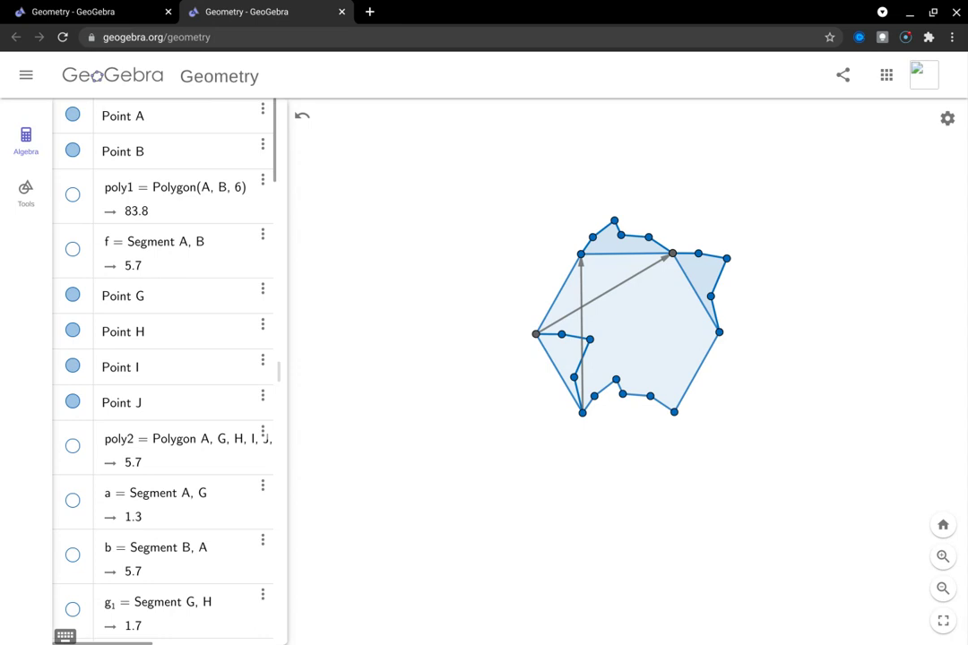
Hide the vertical translation vector u and the translated irregular polygon poly2' on the upper side.
scroll(164, 359, "down", 9)
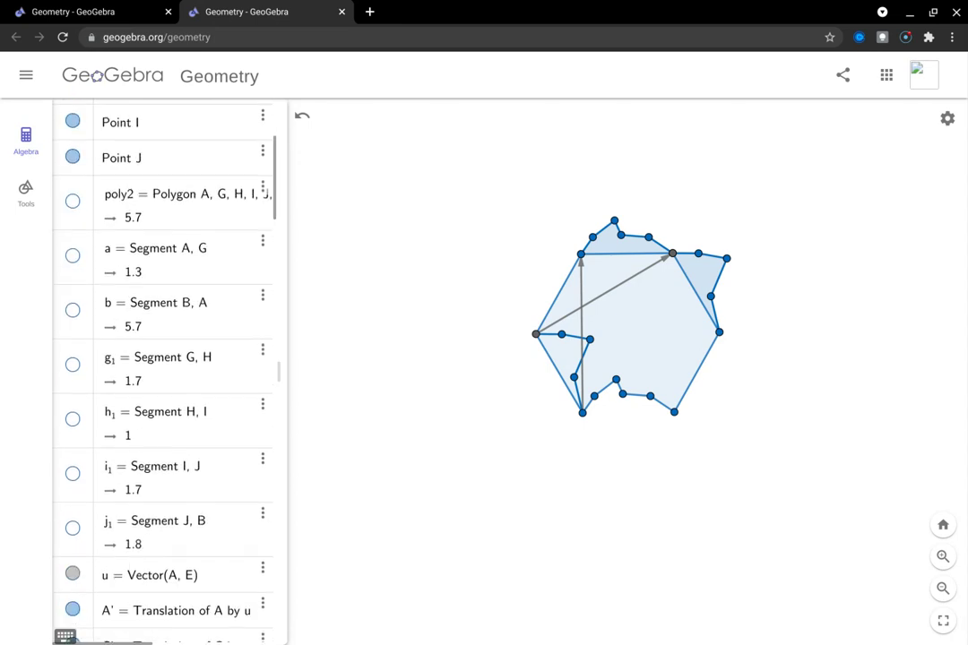
scroll(164, 359, "down", 1)
left_click(72, 401)
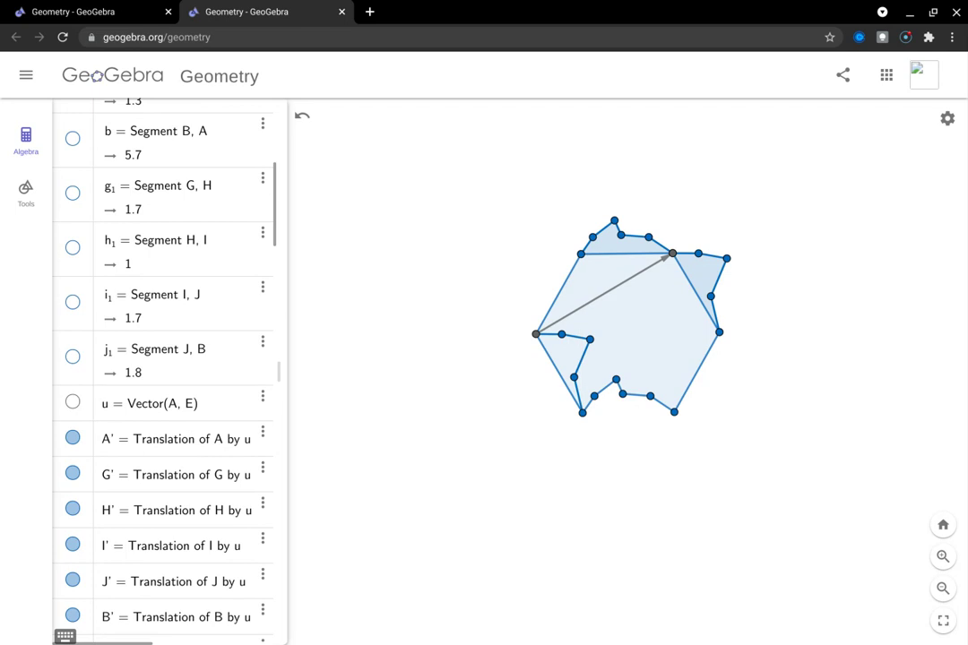
scroll(164, 358, "down", 8)
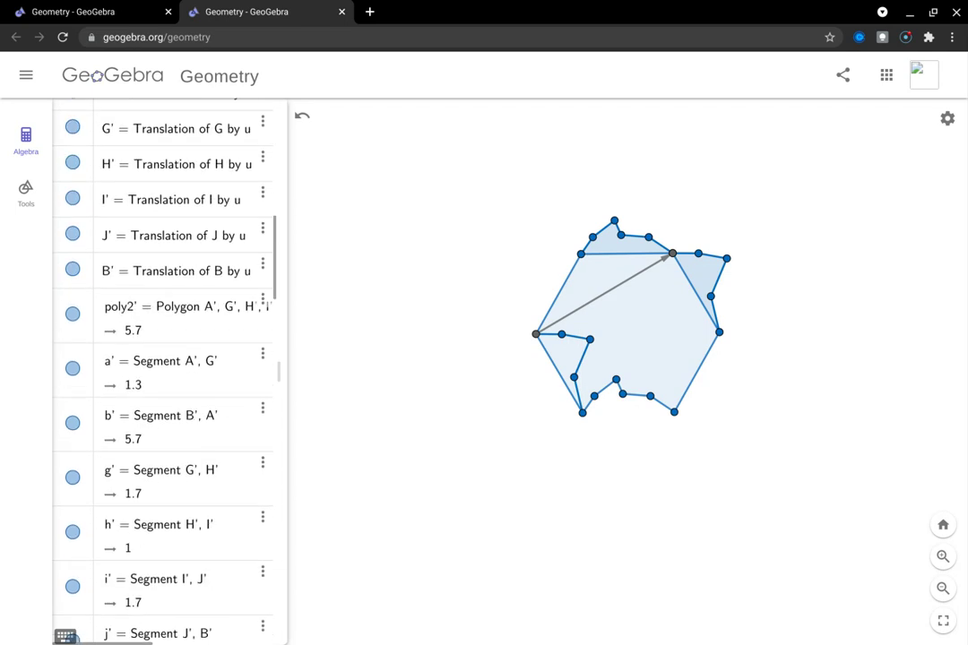
left_click(73, 313)
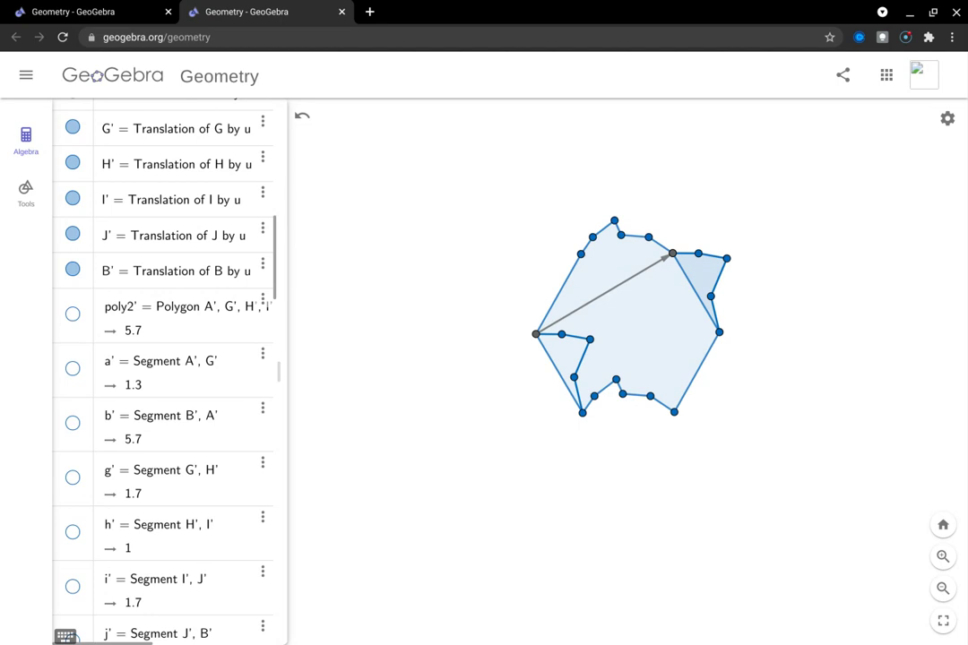
Hide the lower-left irregular polygon poly3, its translation vector v and its translated copy poly3'.
scroll(164, 358, "down", 6)
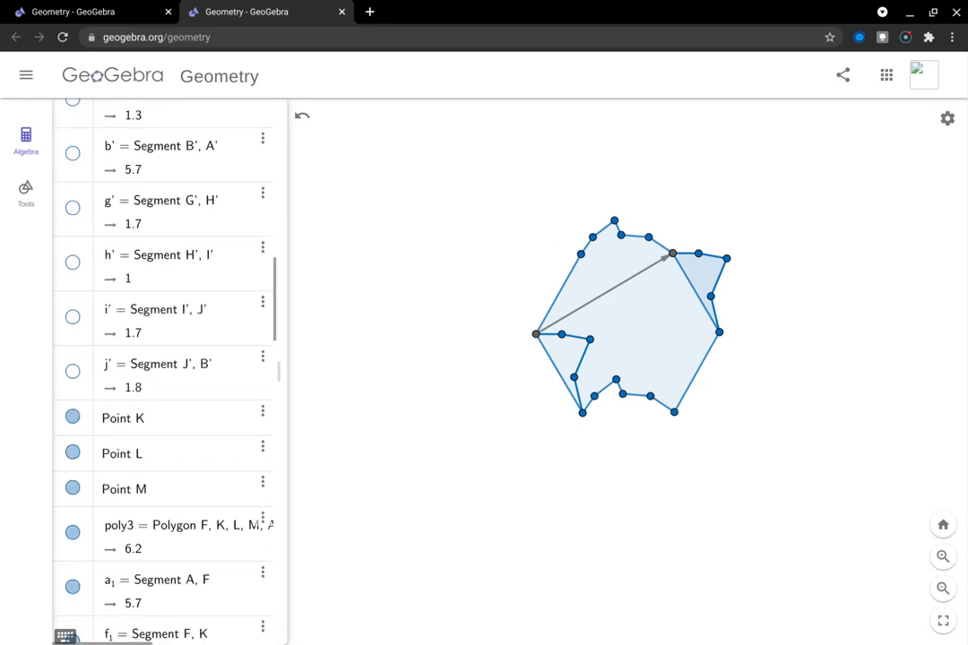
scroll(164, 358, "down", 4)
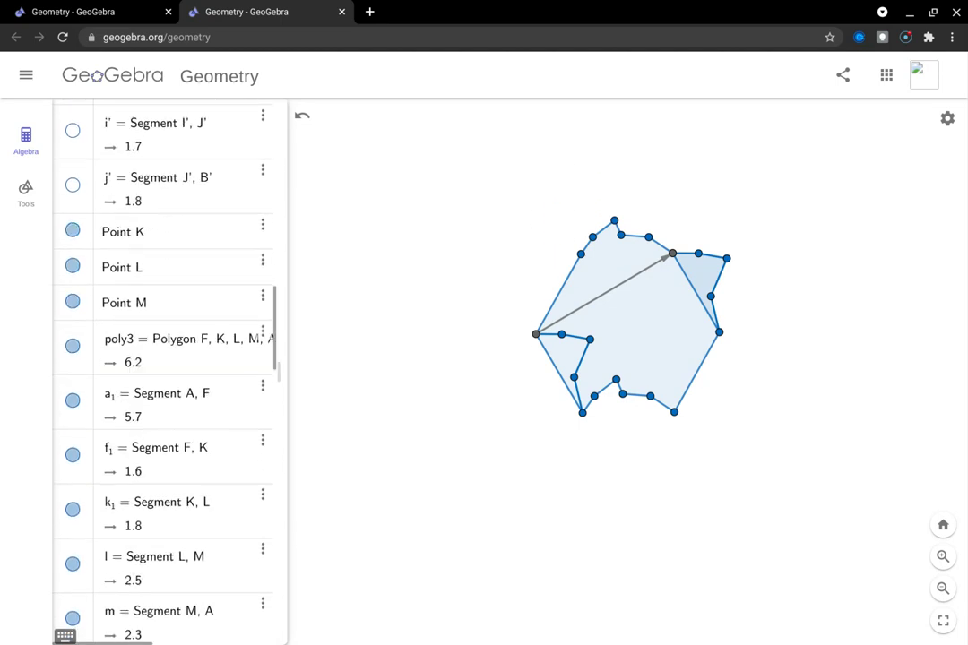
left_click(72, 346)
scroll(164, 359, "down", 7)
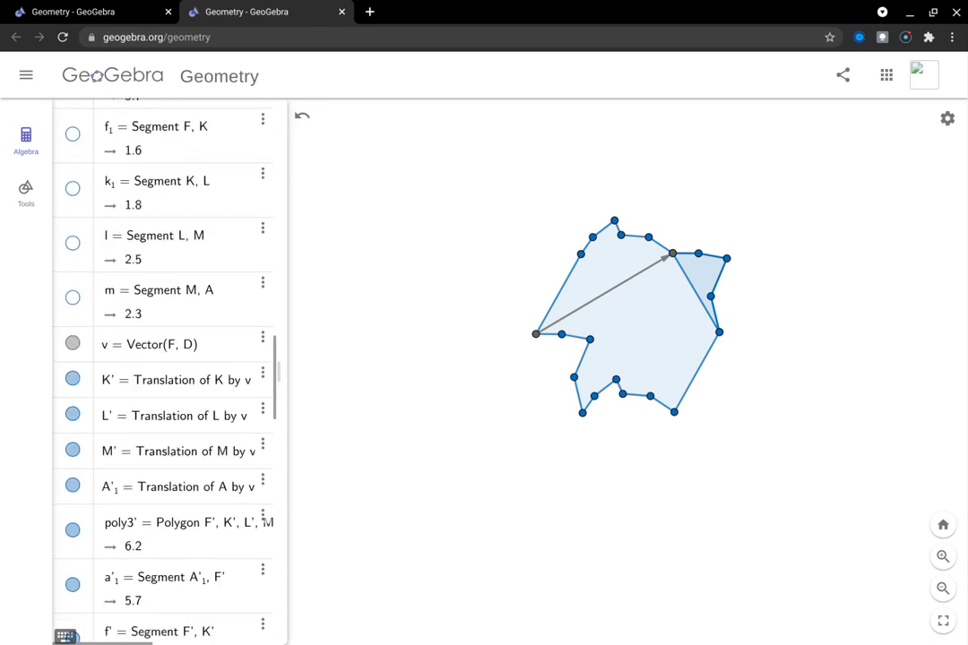
left_click(72, 343)
scroll(164, 359, "down", 3)
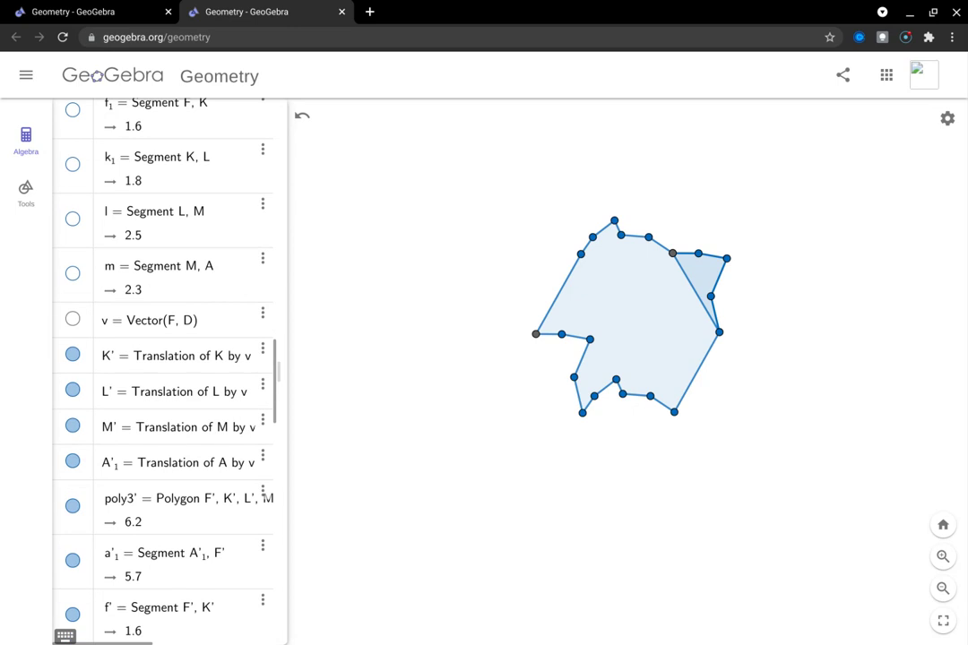
left_click(73, 406)
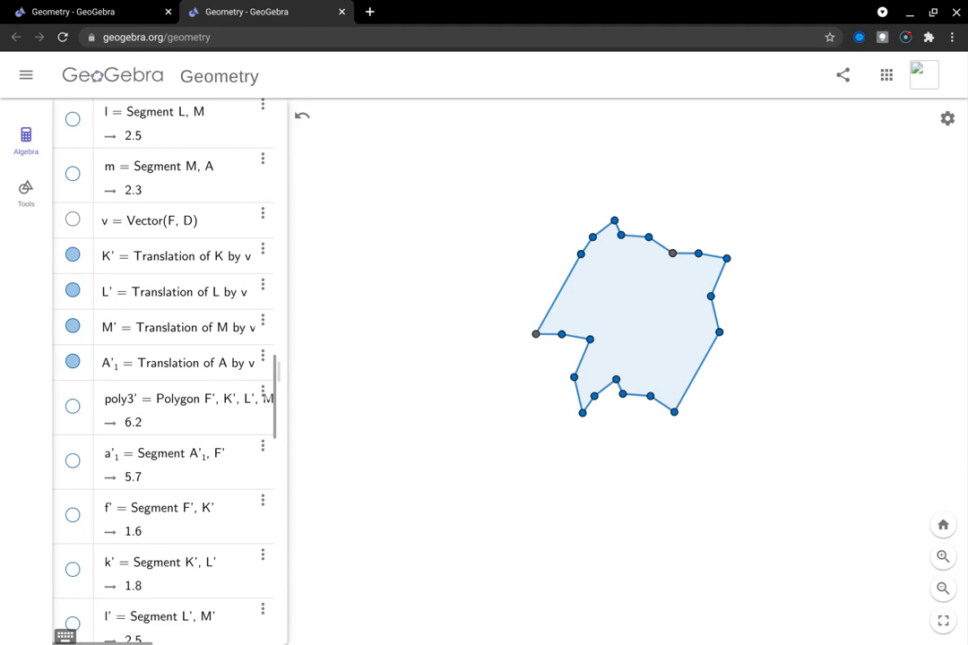
Try to translate the tile by the vector from its leftmost vertex to its topmost point, and undo it.
left_click(26, 194)
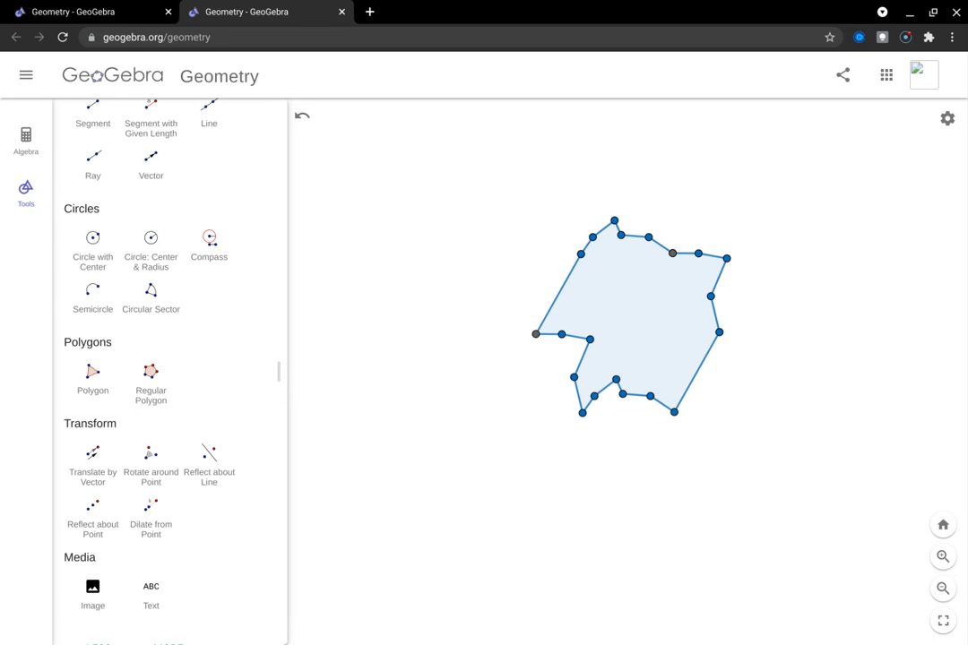
left_click(93, 464)
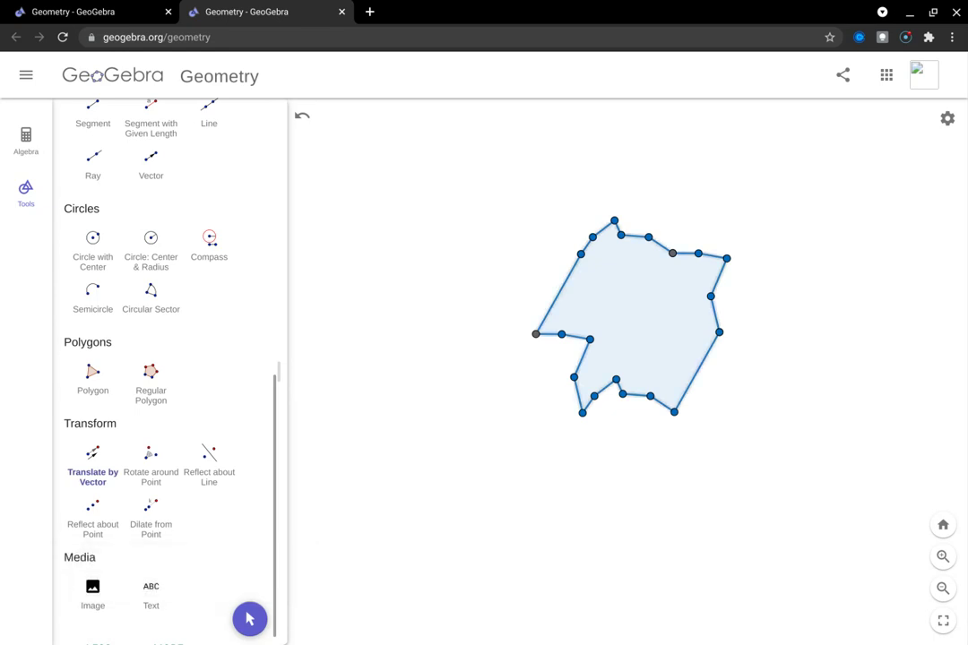
left_click(536, 334)
left_click_drag(535, 334, 614, 219)
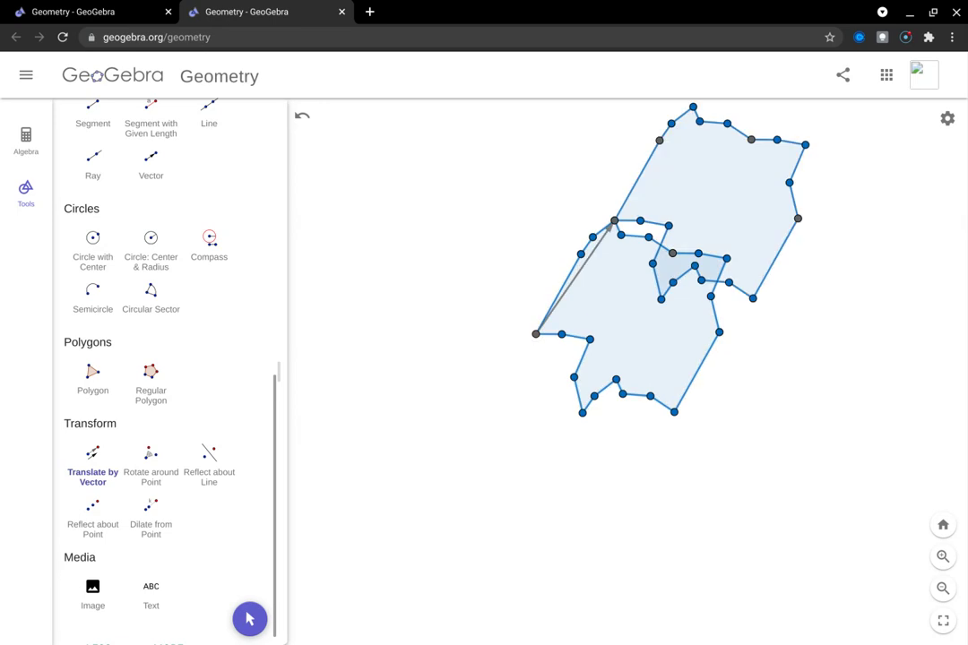
key("ctrl+z")
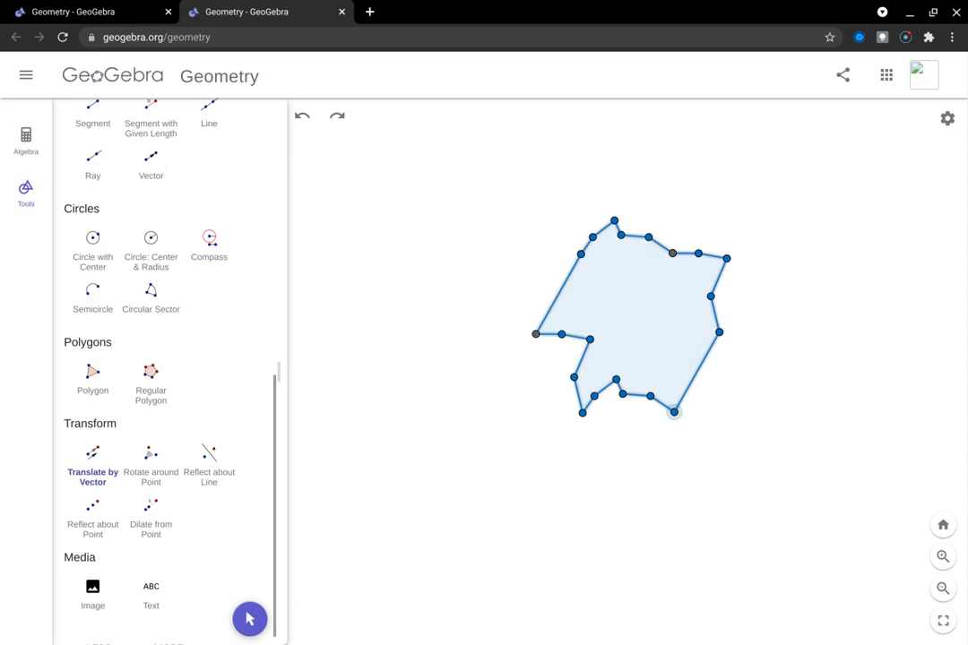
Try to translate the tile by the vector along its straight lower-right side, from the lower to the upper vertex, and undo it.
left_click_drag(674, 412, 719, 332)
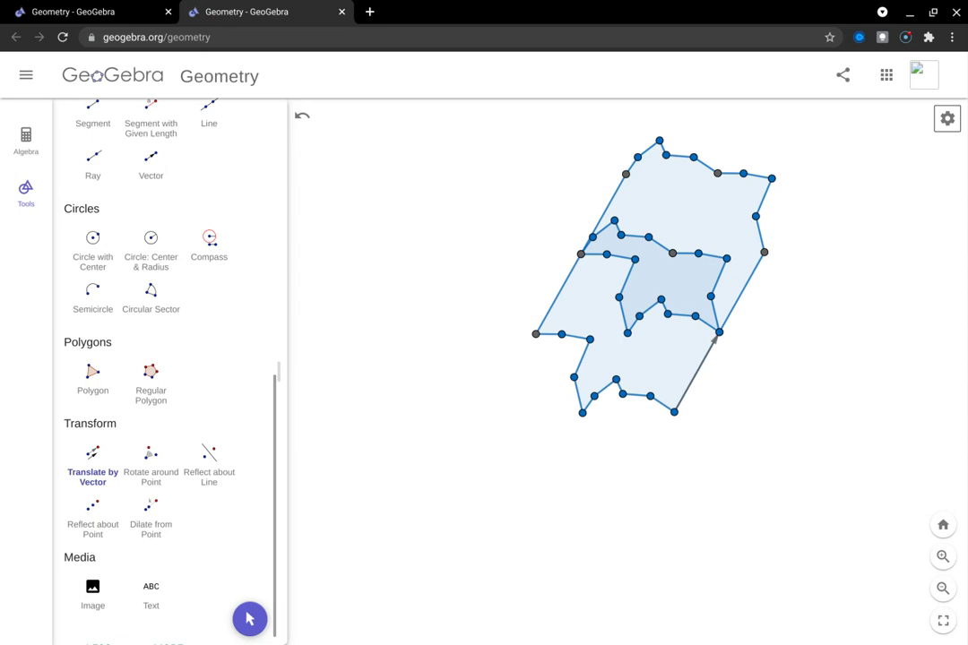
key("ctrl+z")
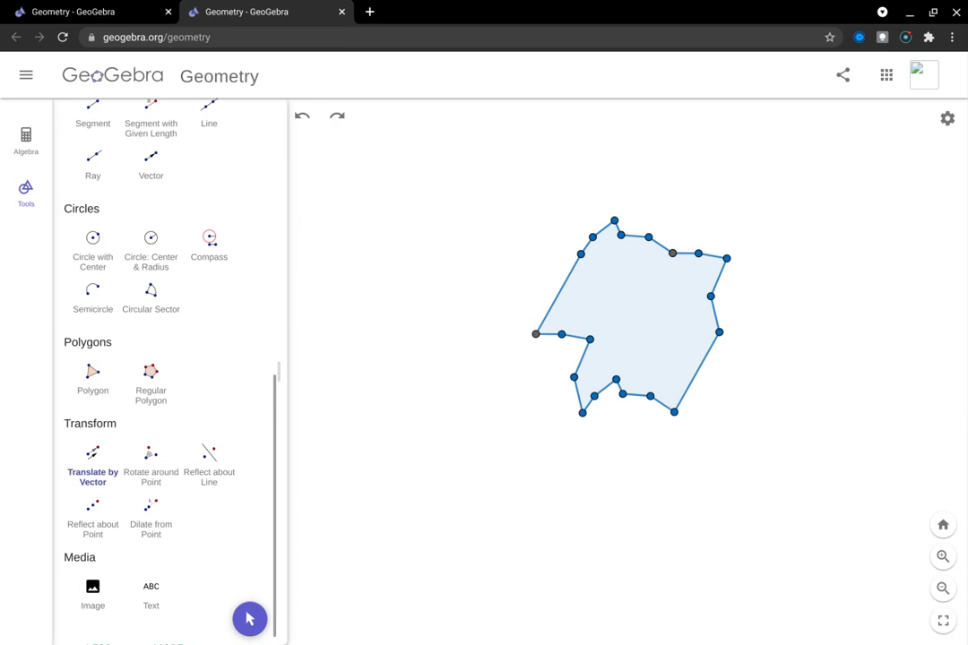
left_click(509, 374)
key("ctrl+z")
Reflect the tile about its straight lower-right side and about its straight upper-left side.
left_click(209, 463)
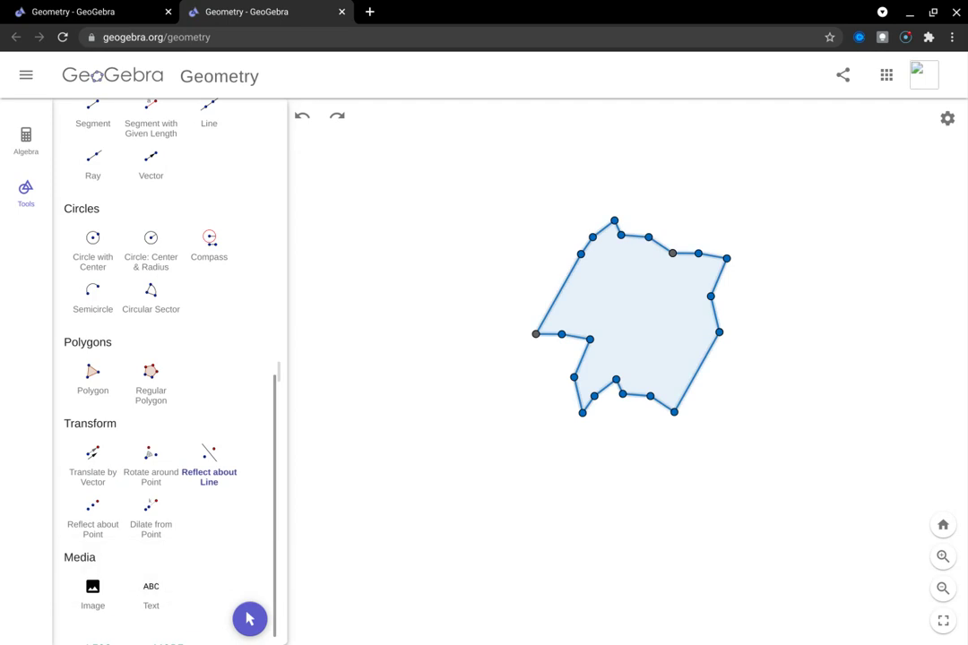
left_click(696, 372)
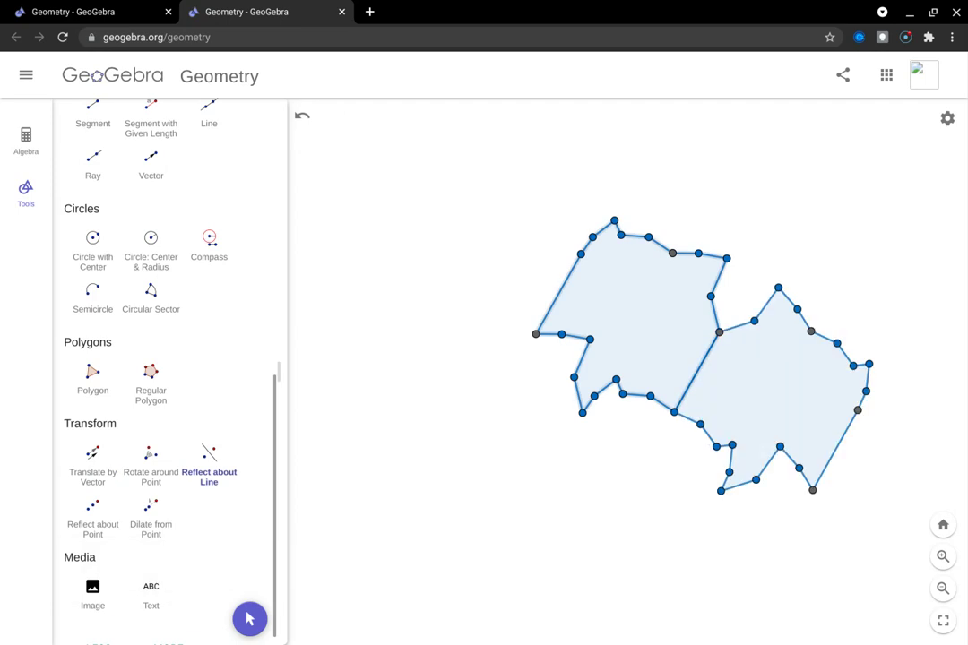
left_click(559, 294)
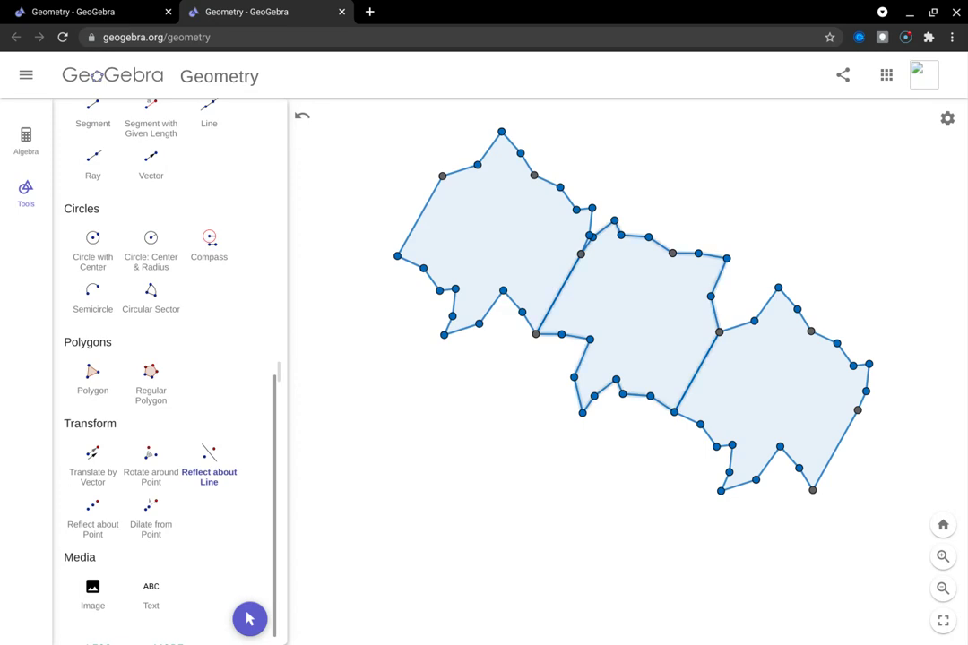
Try to reflect the middle tile about the last short segment of its irregular top edge, and undo it.
left_click(660, 245)
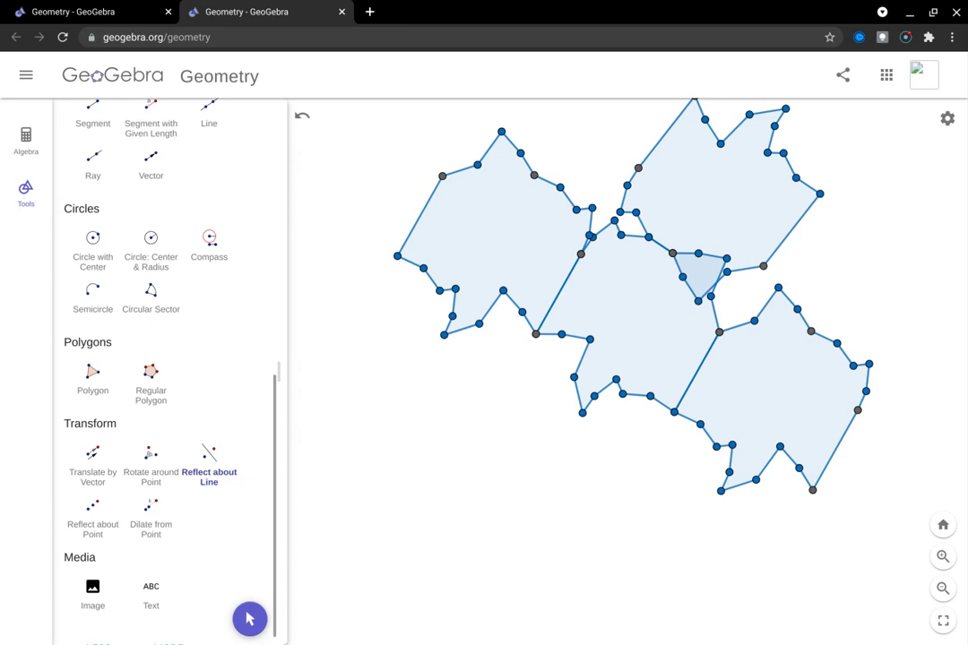
key("ctrl+z")
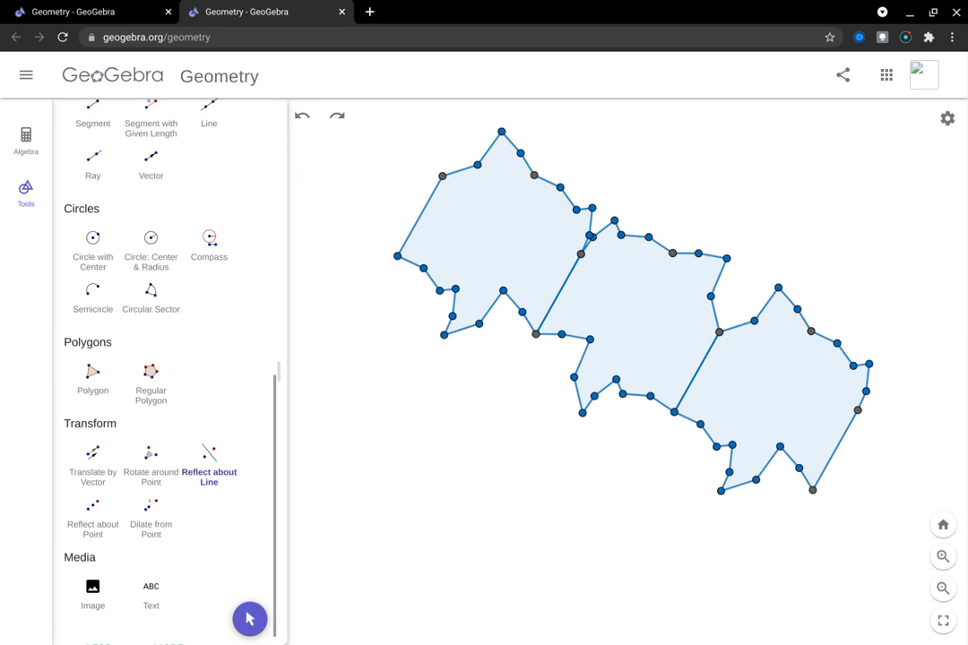
Undo the reflected copy beyond the middle tile's straight upper-left side and set up Translate by Vector for the middle tile.
left_click(93, 463)
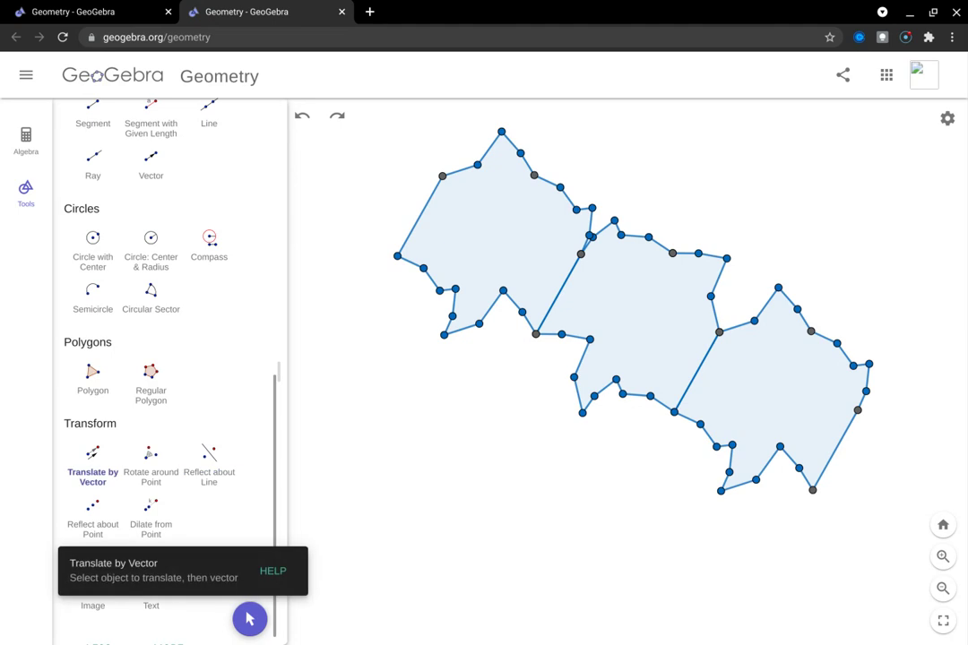
left_click(627, 314)
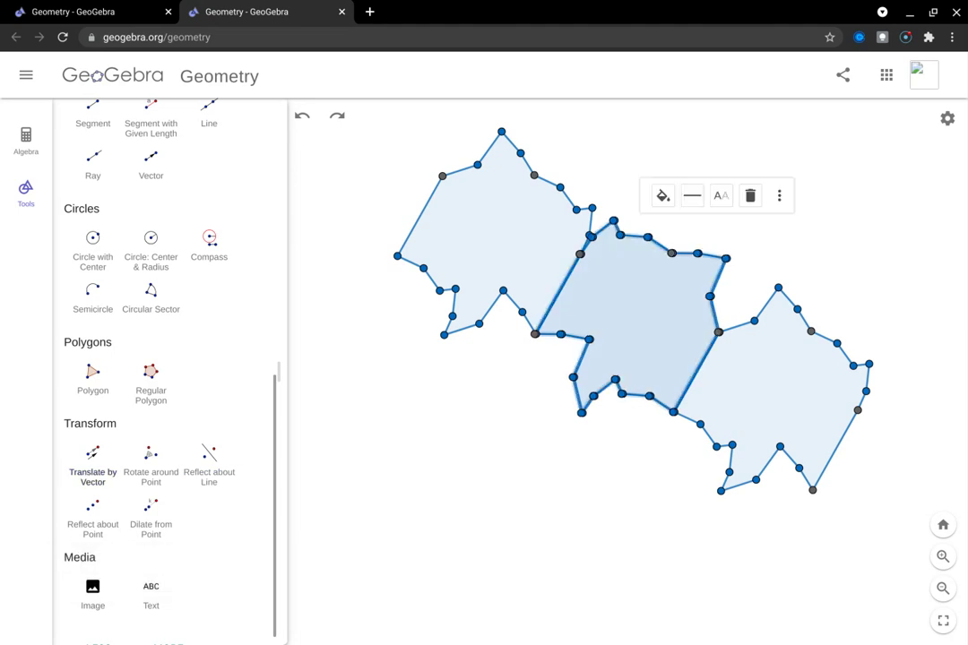
left_click(92, 463)
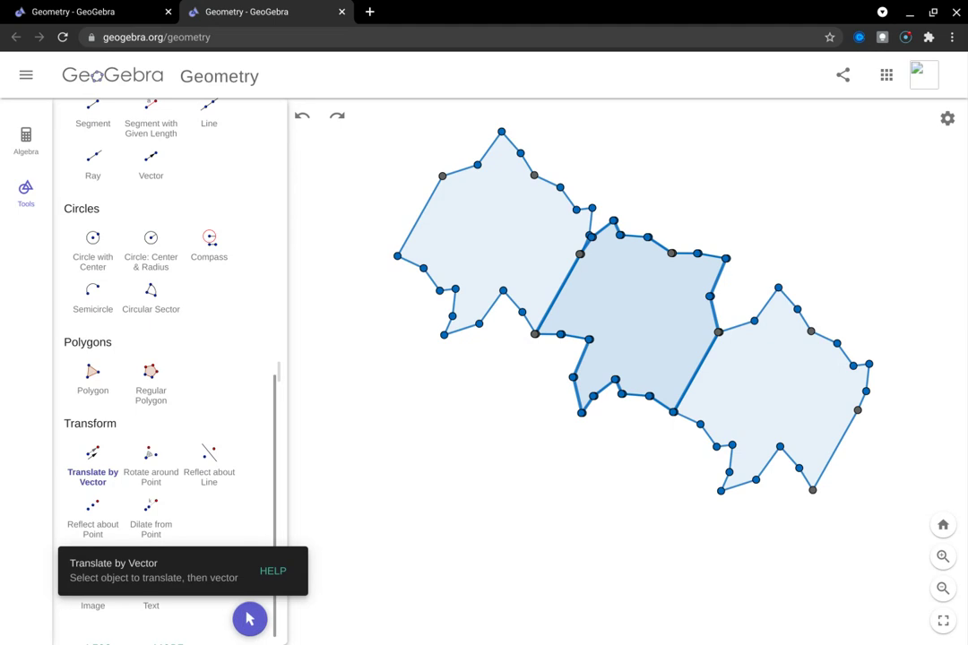
left_click(151, 462)
left_click(92, 462)
key("ctrl+z")
left_click(93, 461)
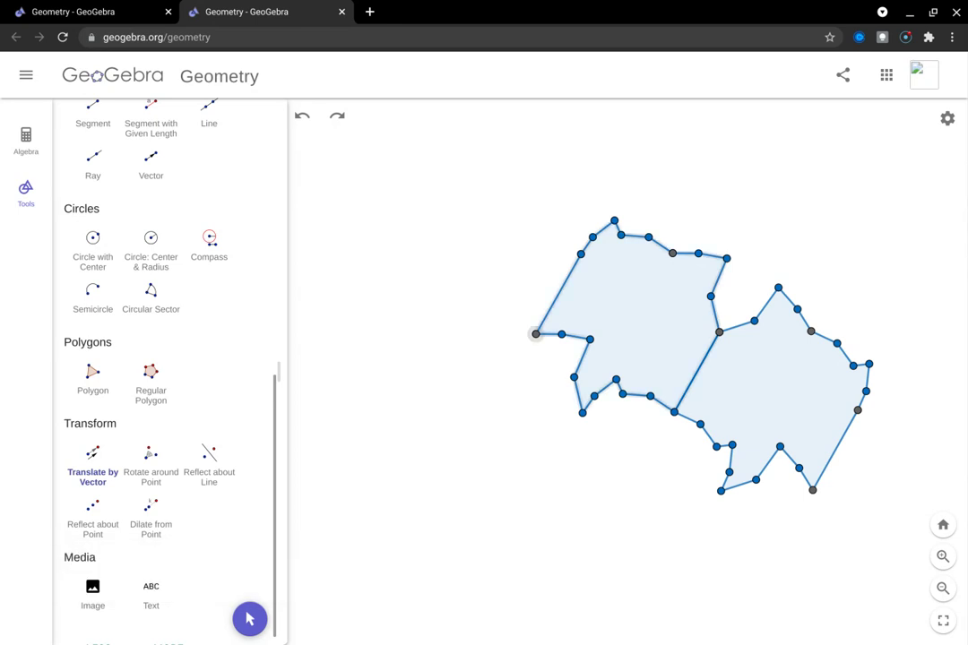
Try to translate the tile from its leftmost vertex to three different vertices along its irregular upper-right edge, undoing each attempt.
left_click_drag(535, 333, 710, 296)
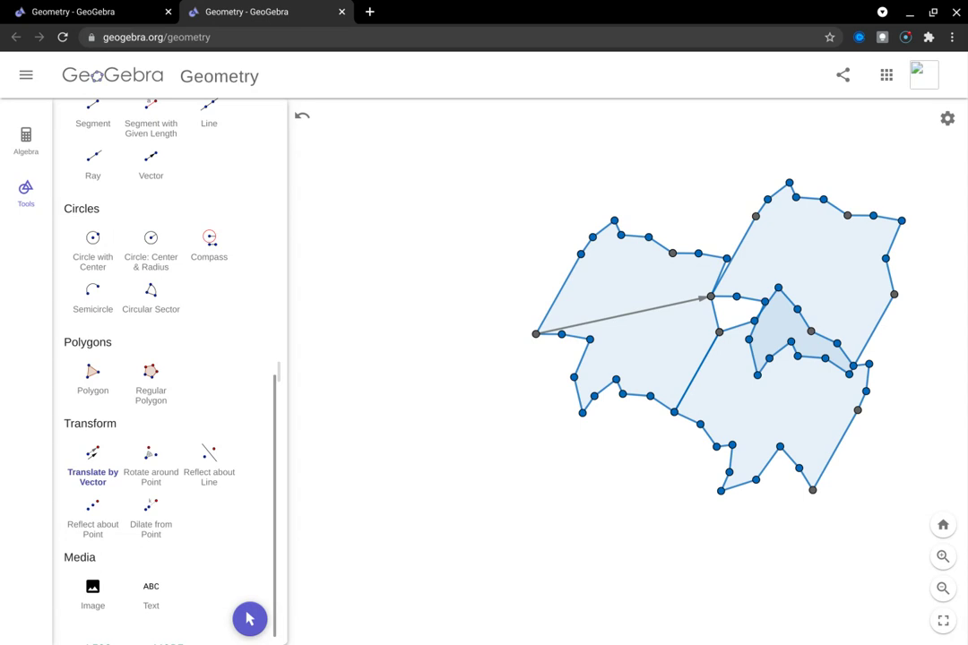
key("ctrl+z")
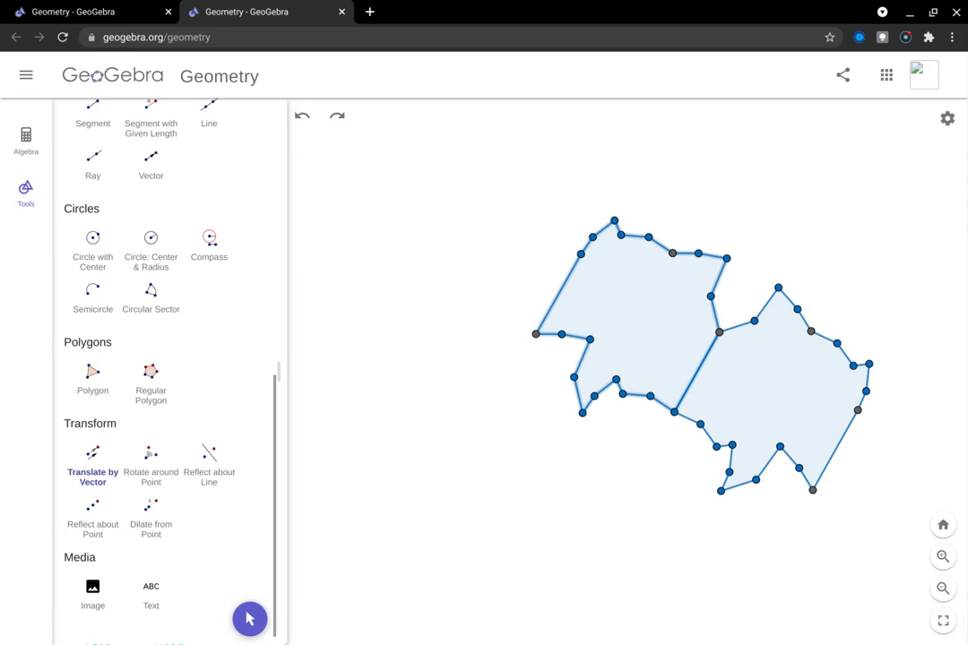
left_click(726, 258)
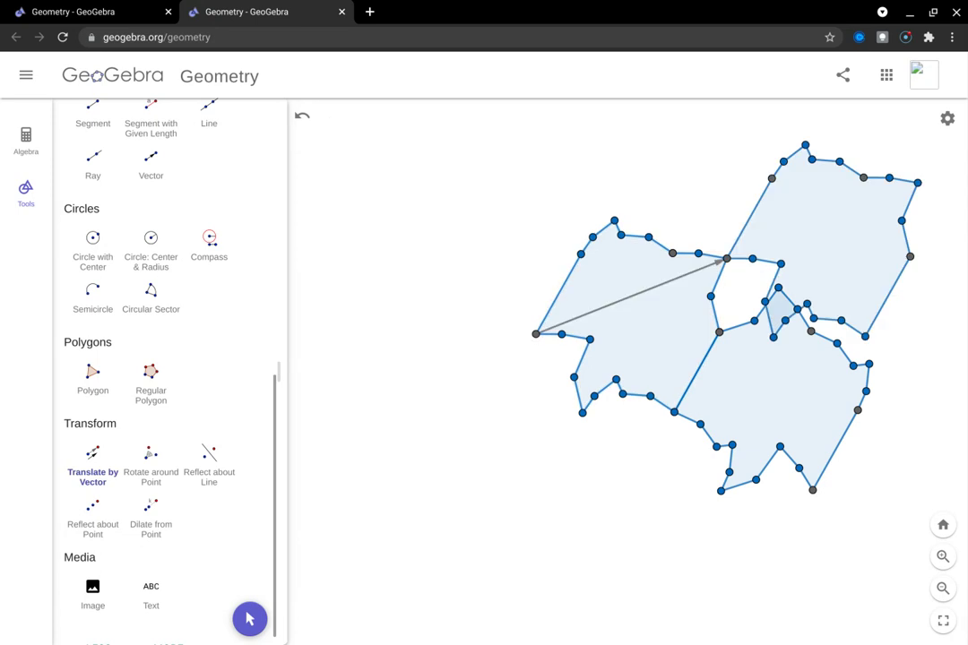
key("ctrl+z")
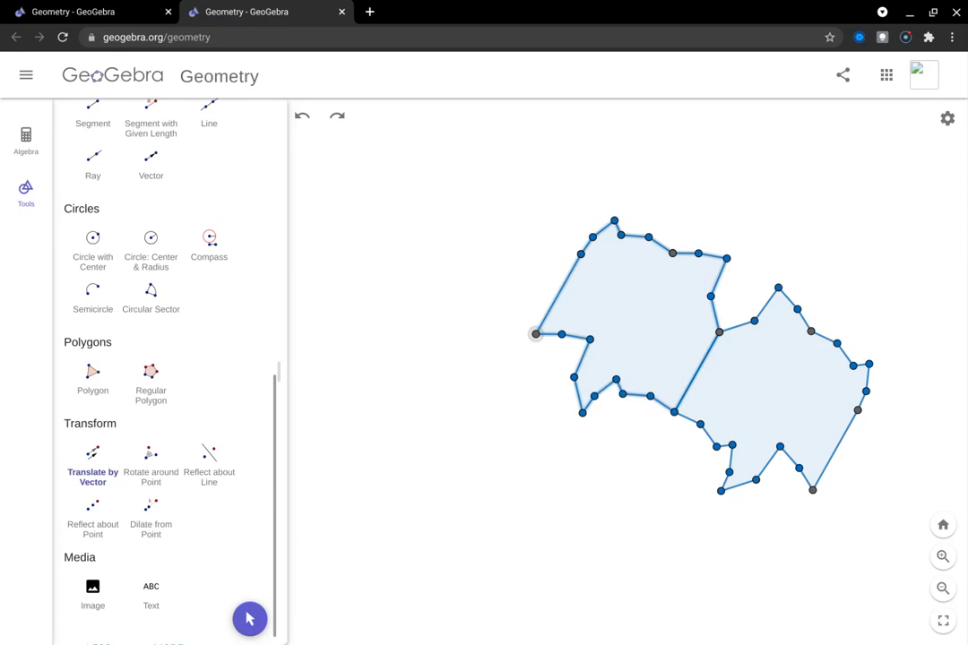
left_click_drag(535, 333, 698, 254)
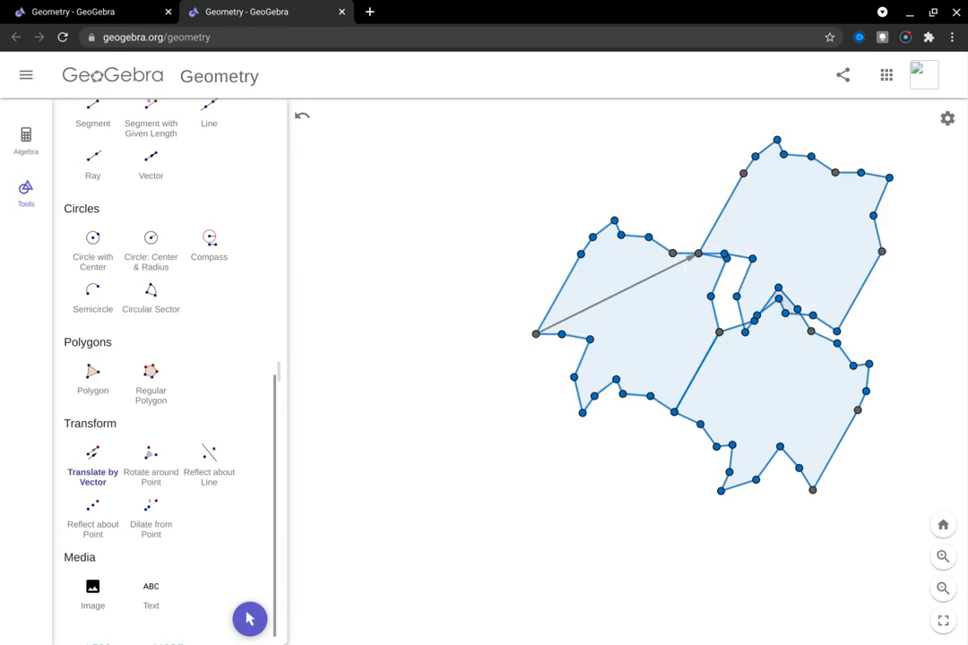
key("ctrl+z")
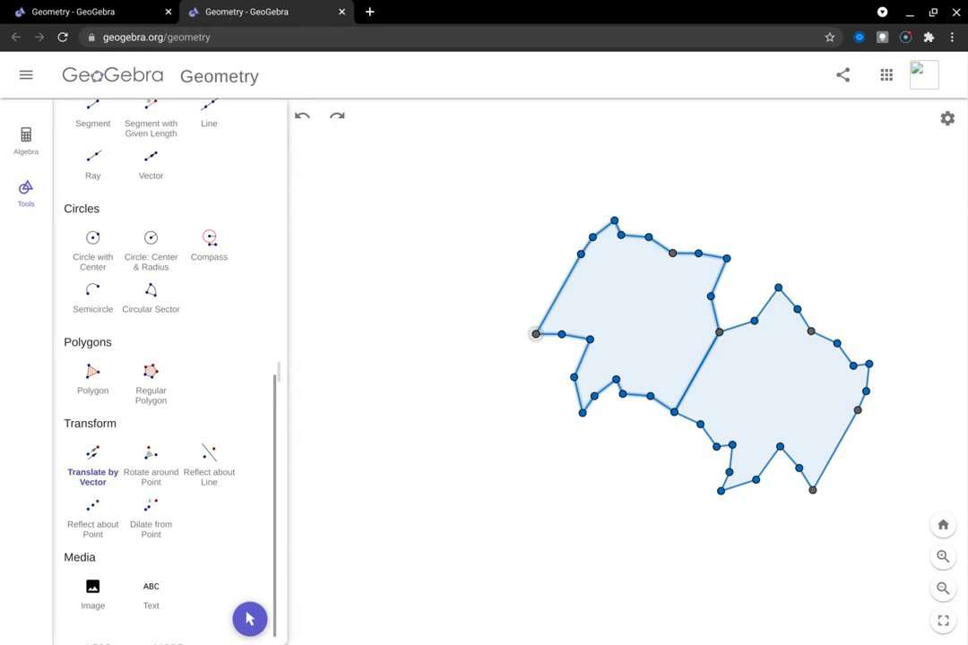
Translate the tile up-right, down-left and straight down, using vectors drawn between vertices on its opposite irregular edges.
left_click_drag(535, 334, 673, 253)
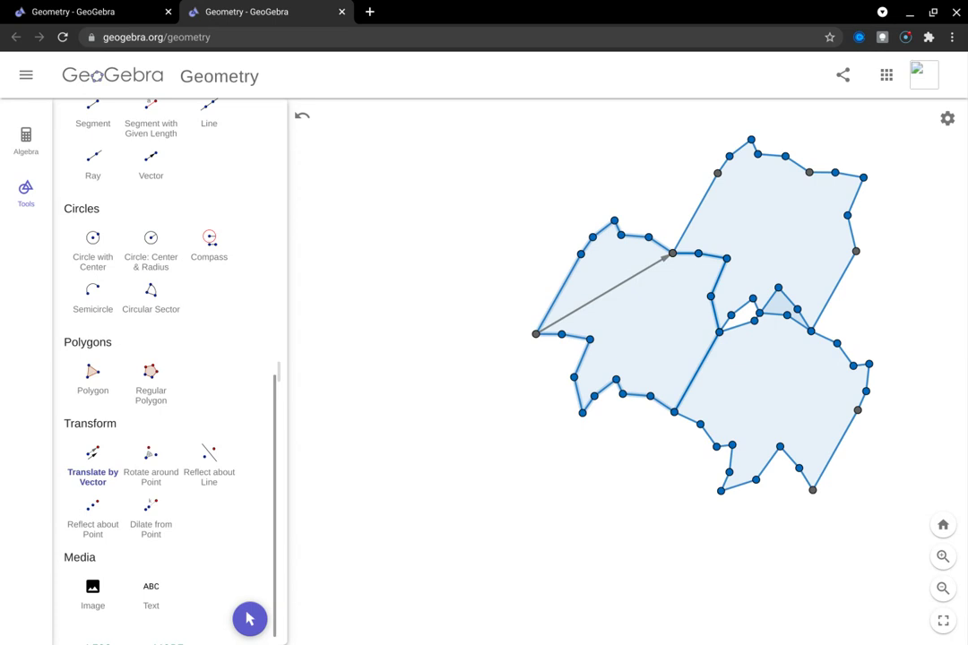
left_click(727, 258)
left_click(590, 338)
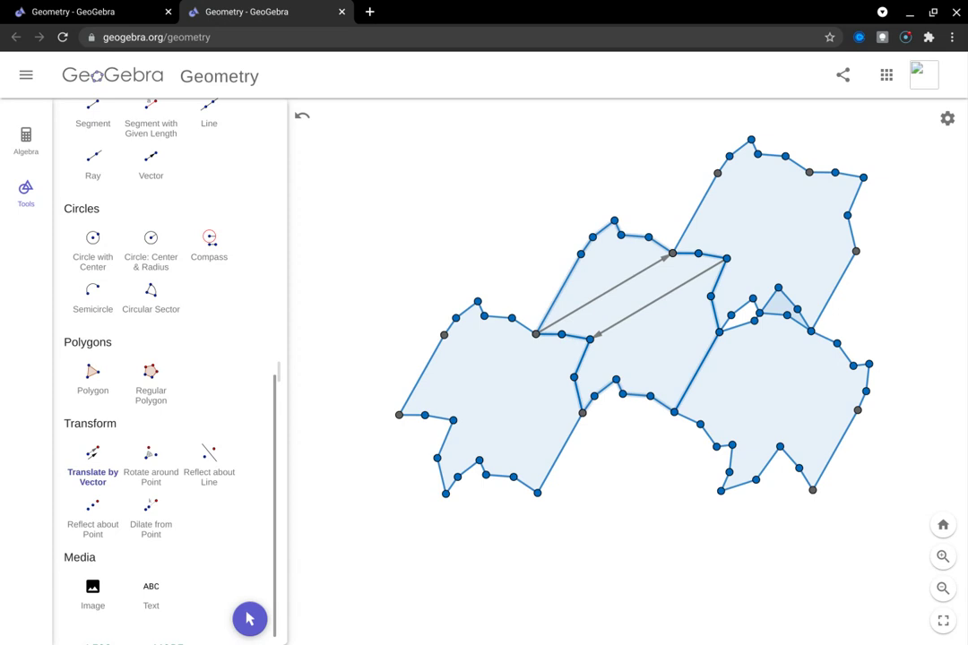
left_click(614, 221)
left_click(616, 379)
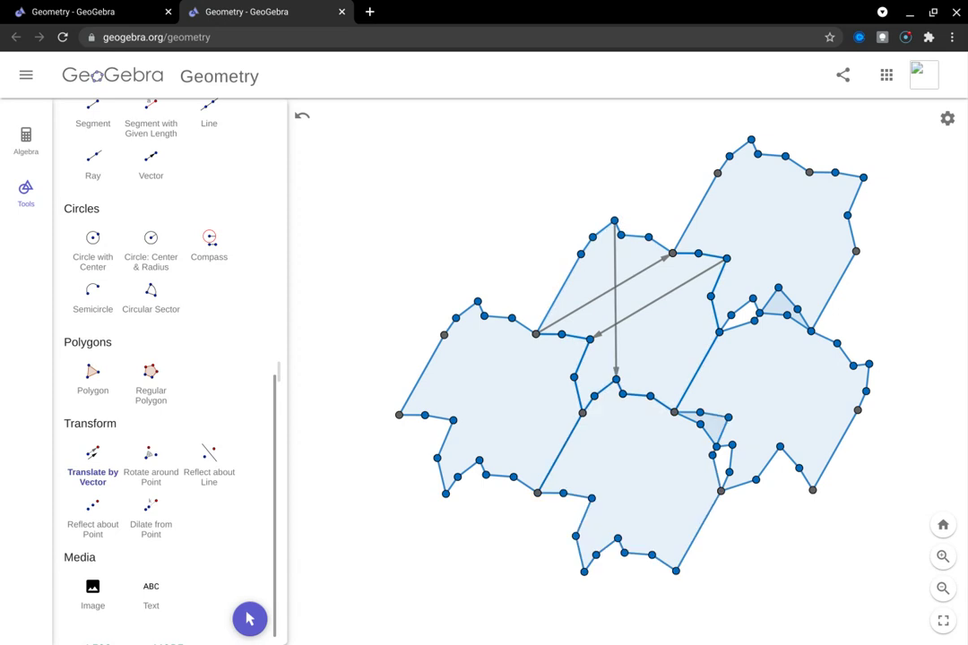
Undo the three translated copies and the remaining reflected copy, keeping only the original tile.
scroll(170, 372, "up", 6)
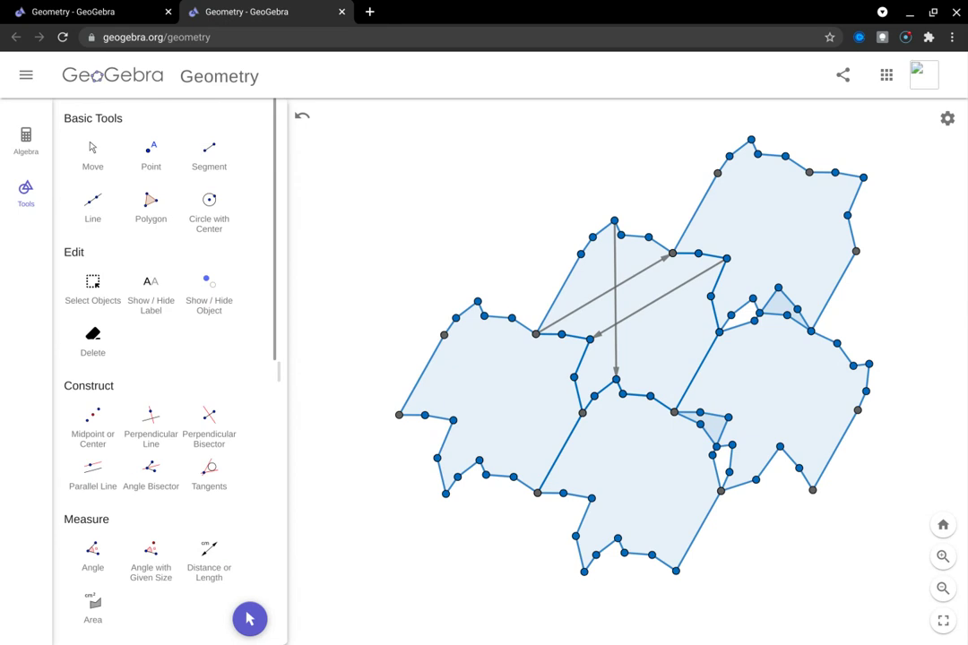
left_click(250, 619)
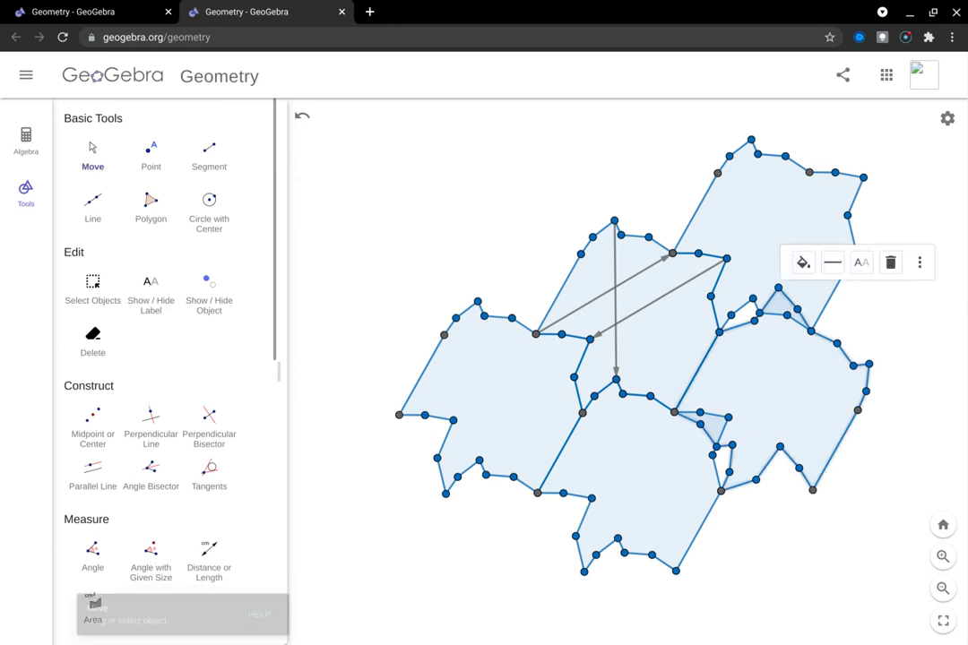
key("Delete")
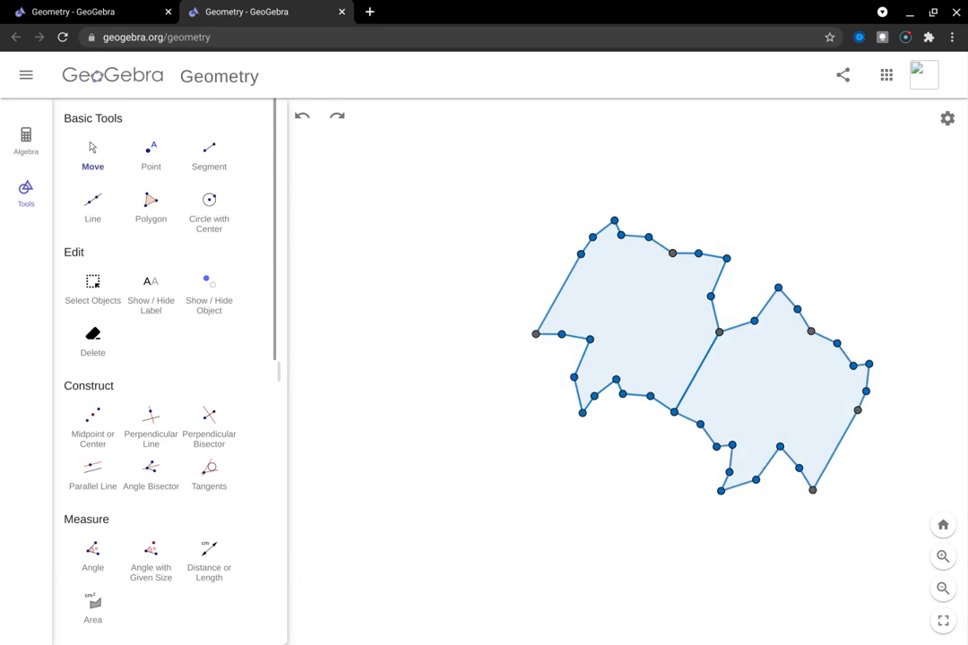
key("ctrl+z")
key("ctrl+z")
key("ctrl+z")
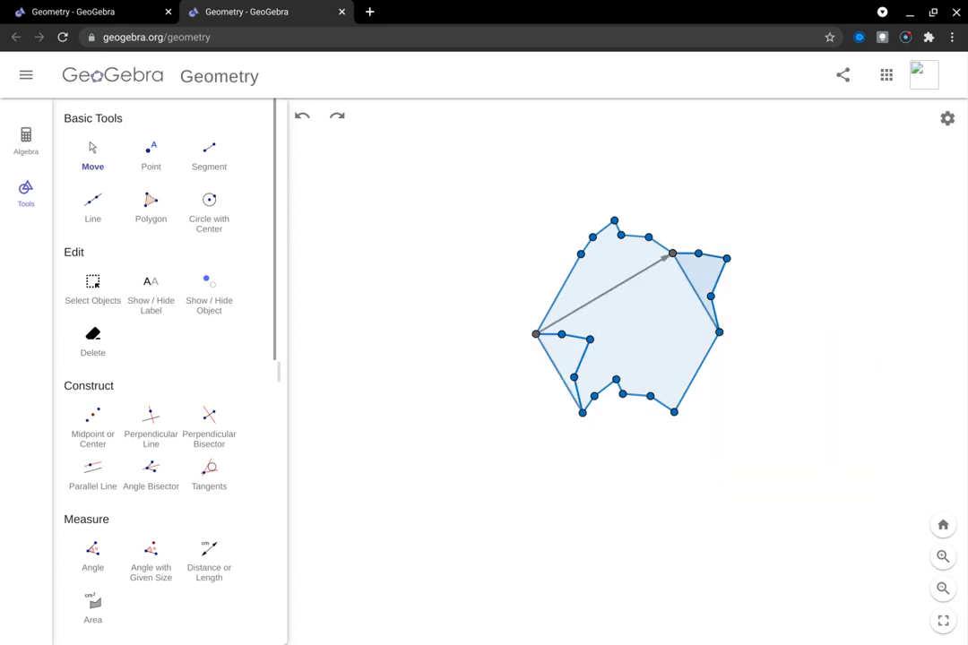
key("ctrl+z")
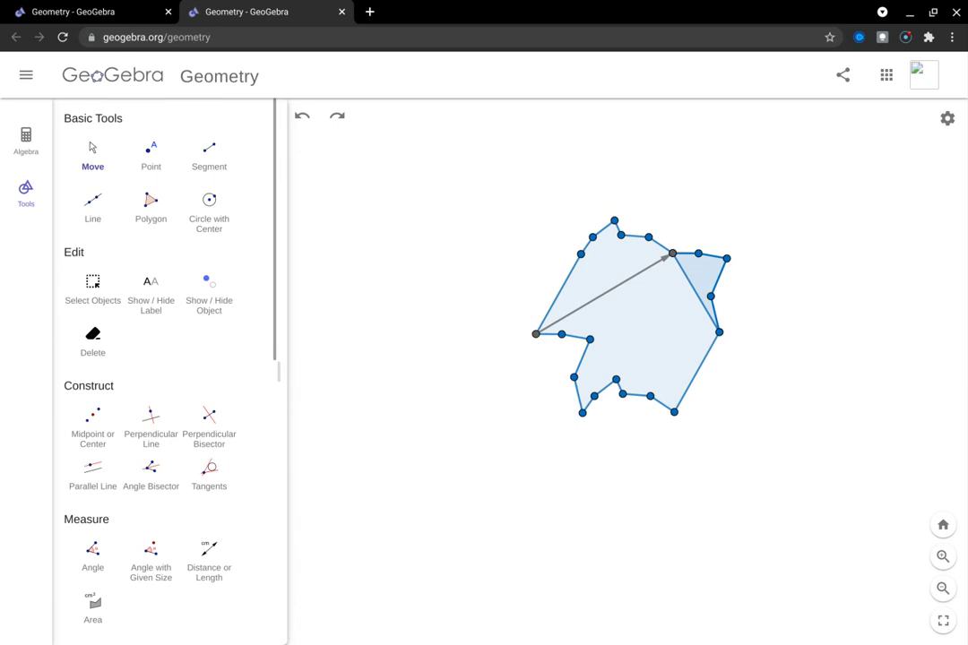
key("ctrl+z")
key("ctrl+z")
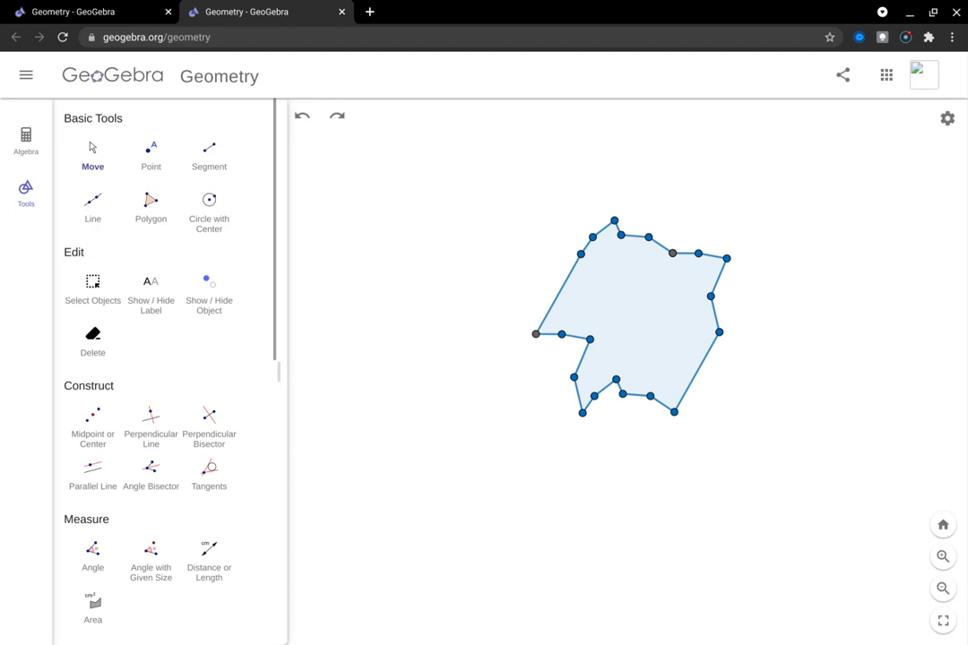
scroll(166, 368, "down", 10)
left_click(92, 448)
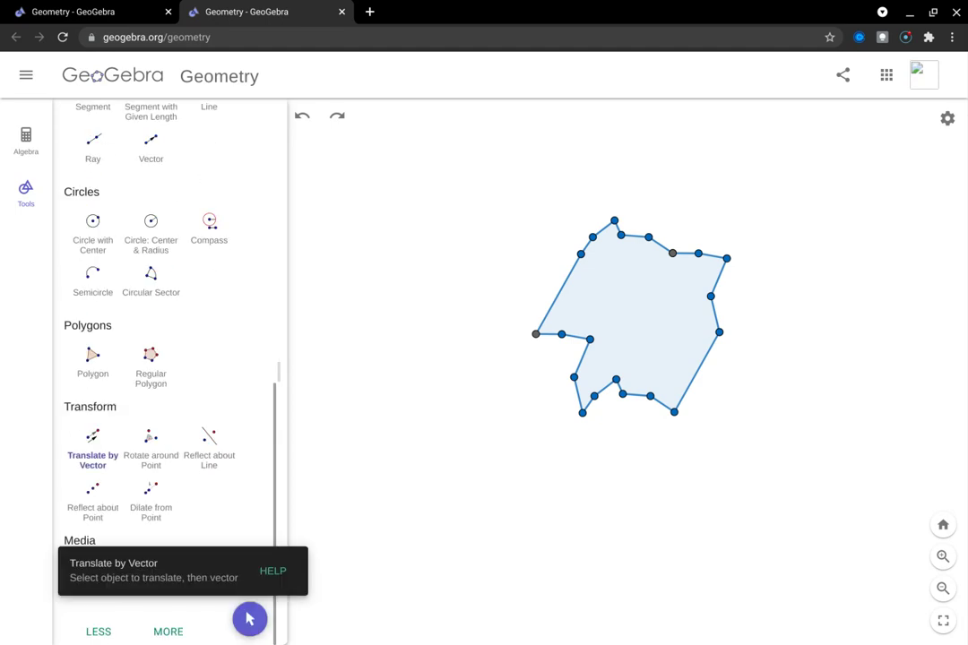
left_click(628, 318)
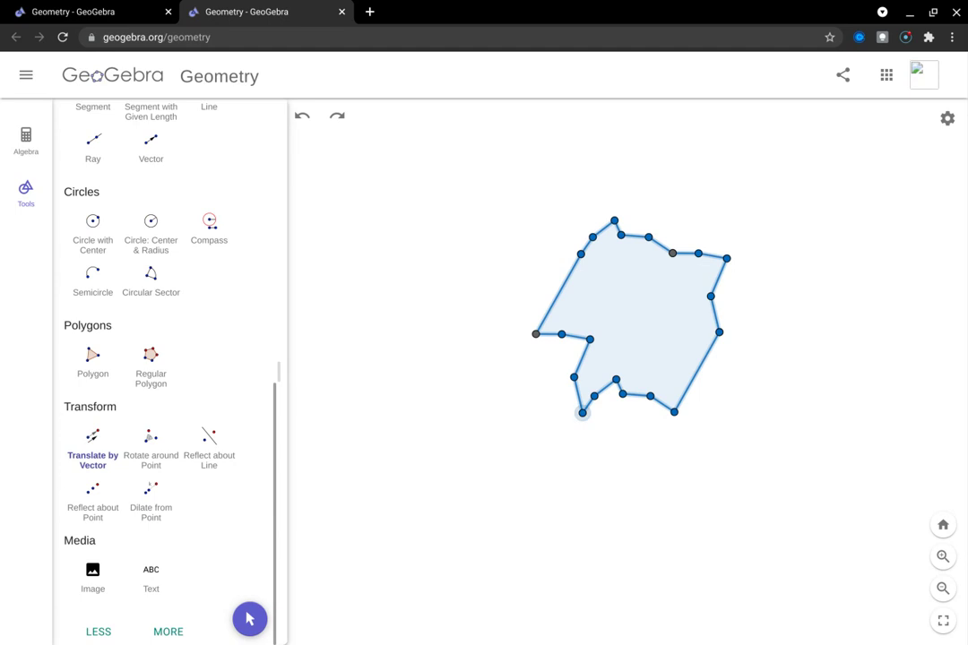
key("Escape")
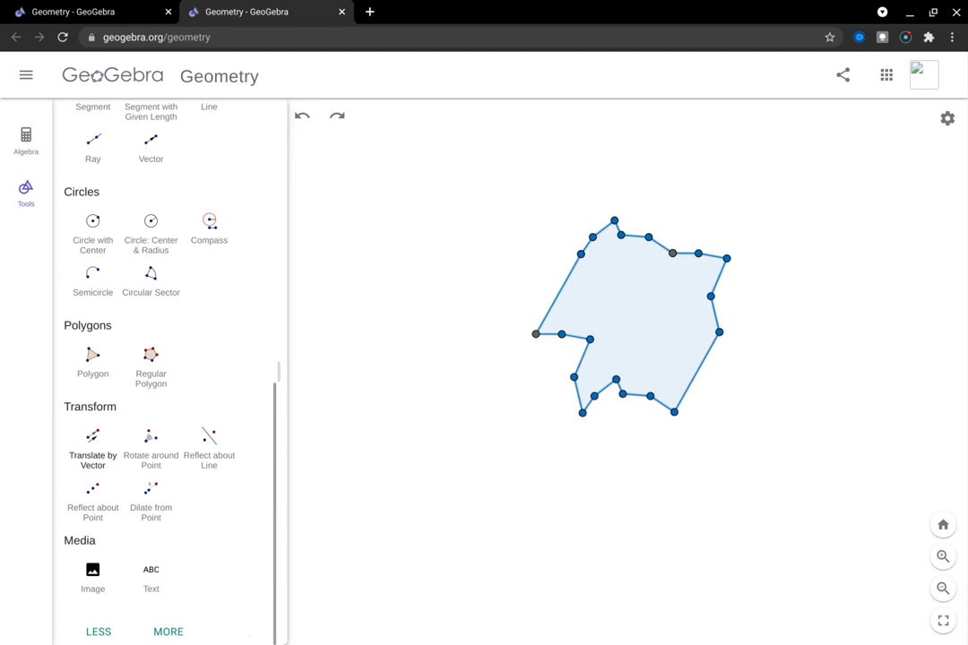
Translate the tile by the vector from its left notch to its right spike and by the vector from its lower peak to its topmost vertex.
left_click(93, 441)
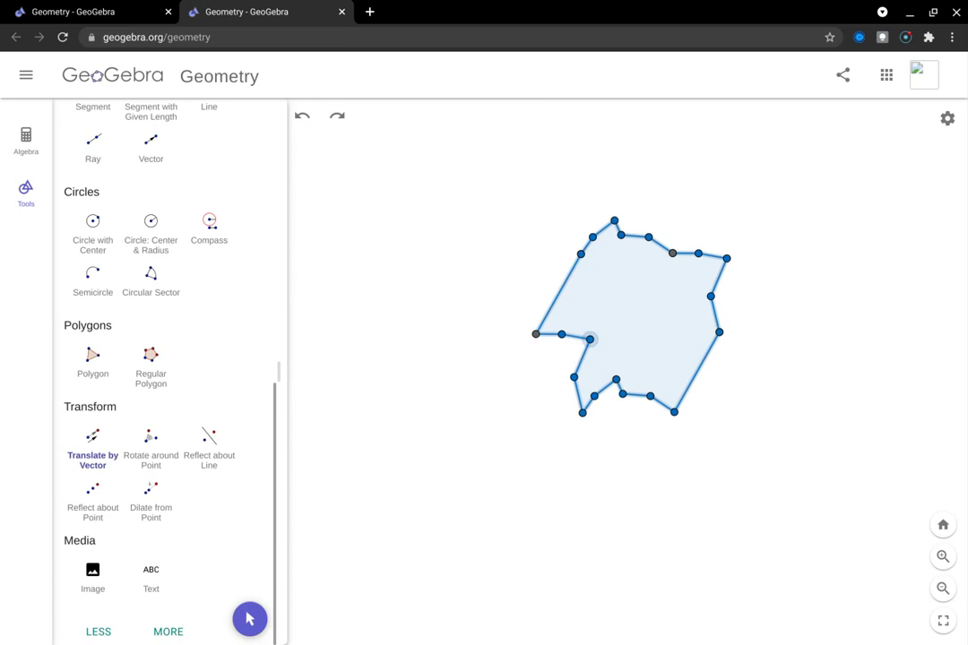
left_click(726, 258)
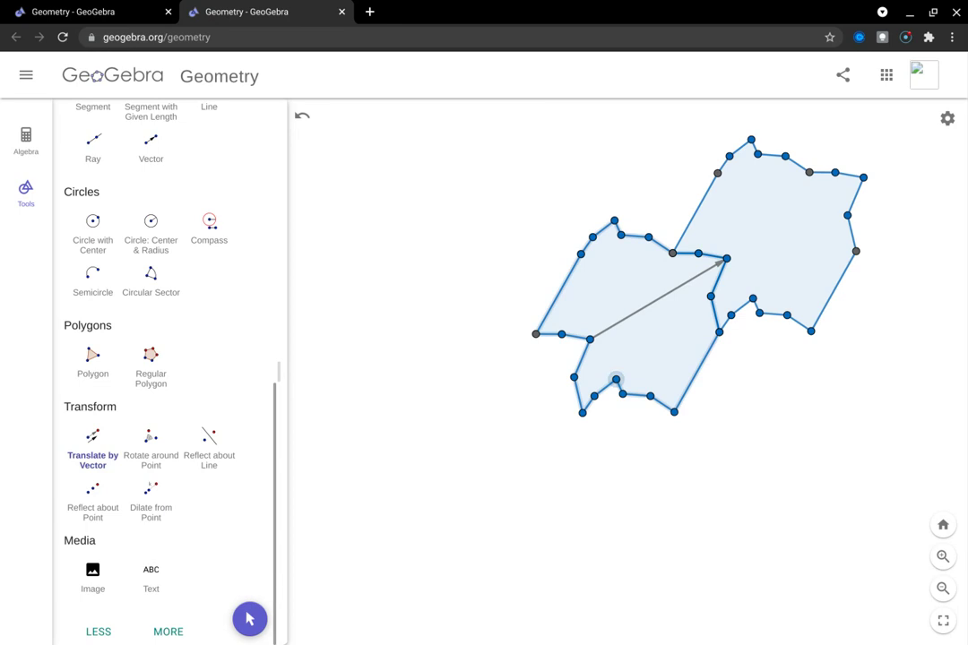
left_click(614, 220)
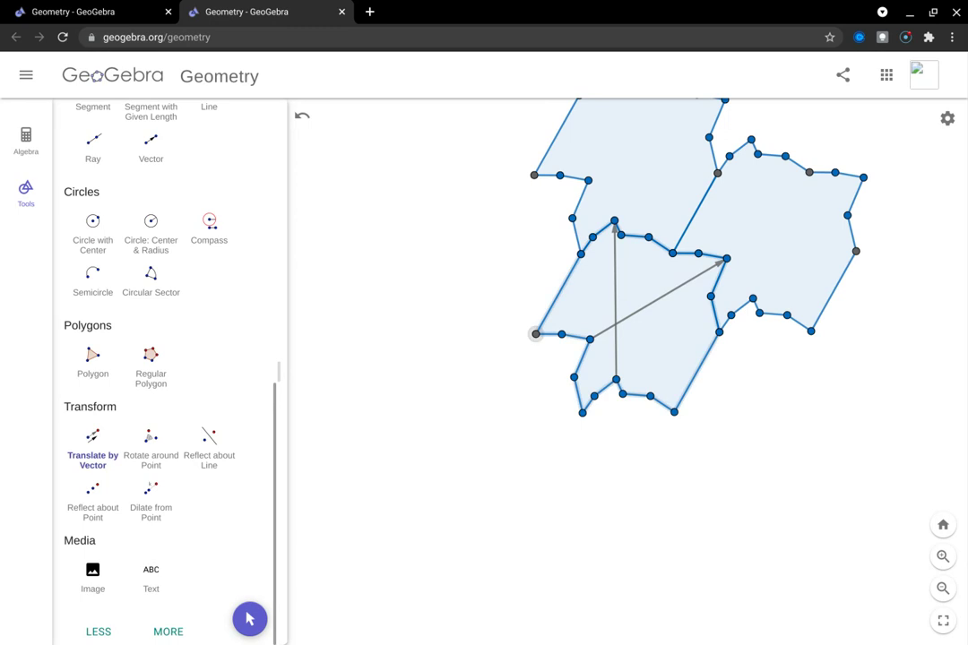
Translate the tile across its two straight sides, once from upper-left to lower-right and once in the opposite direction, using corner-to-corner vectors.
left_click(536, 333)
left_click(674, 412)
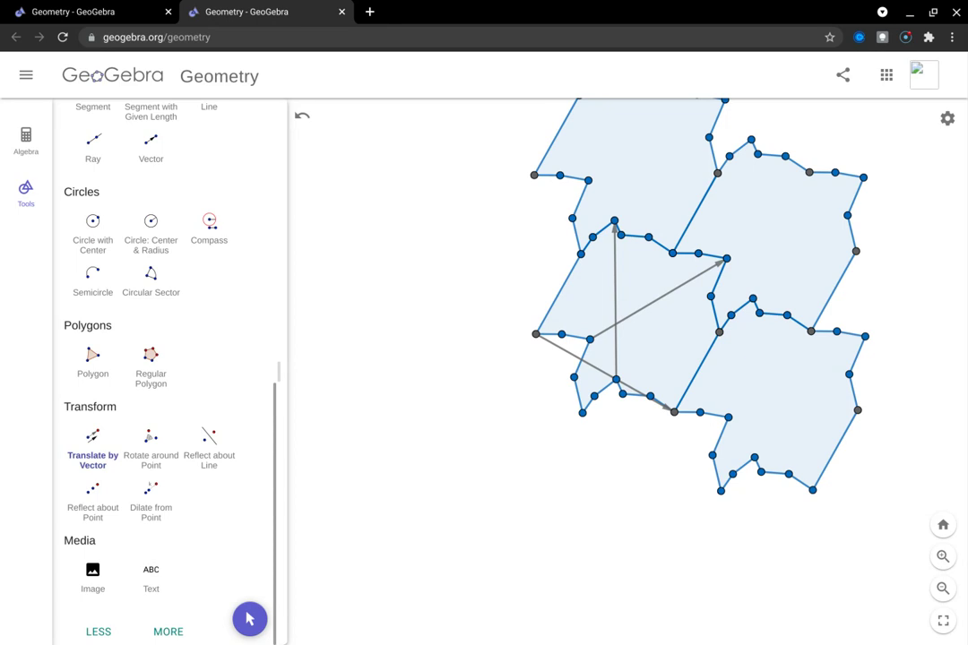
left_click(719, 332)
left_click(581, 255)
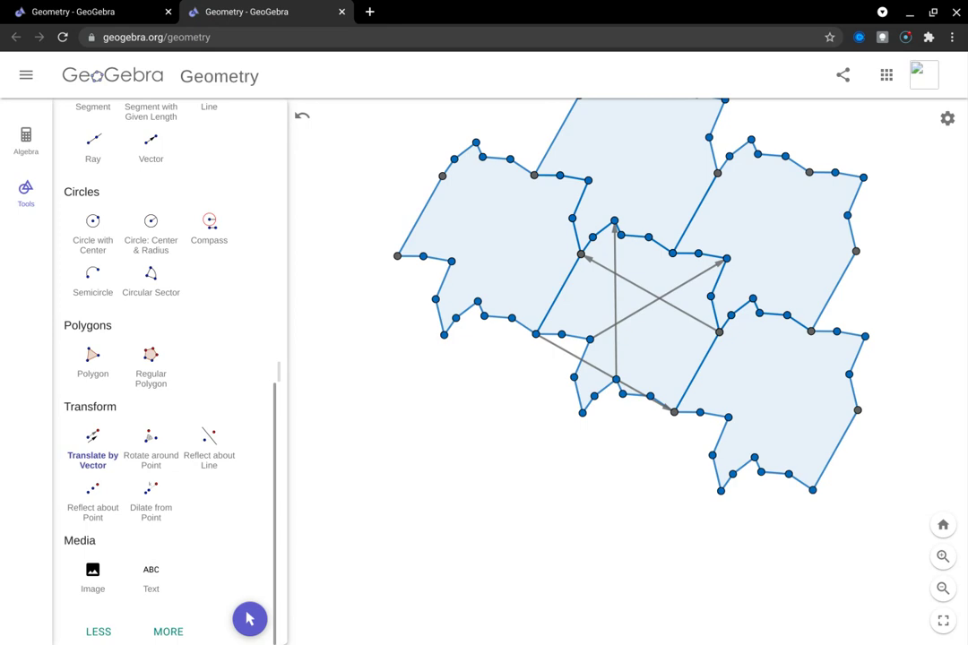
Translate the tile from its right spike to its left notch and from its topmost vertex to its lower peak.
left_click(589, 339)
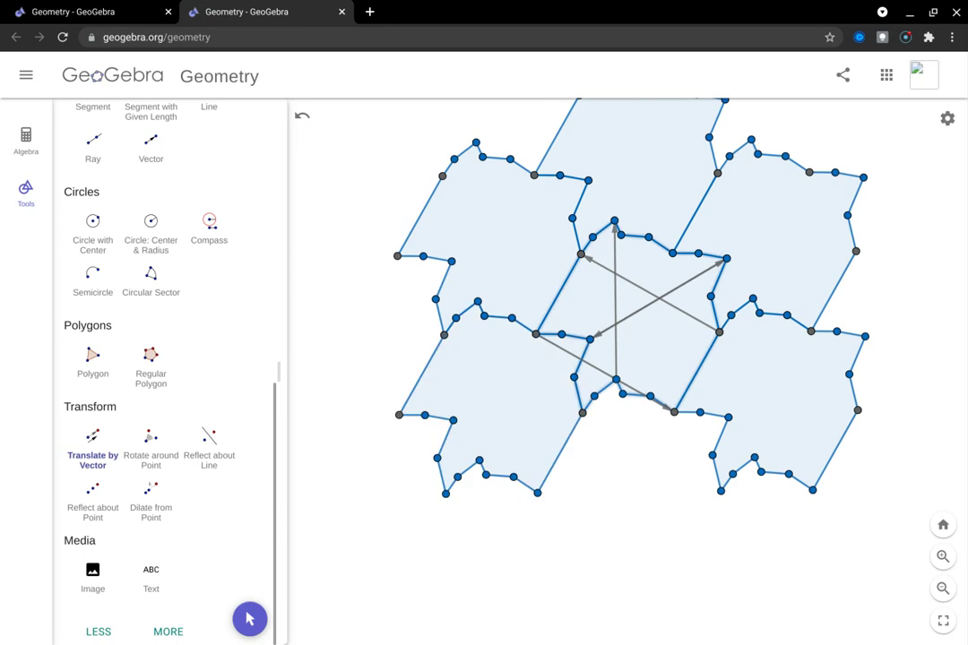
left_click(614, 220)
left_click(616, 379)
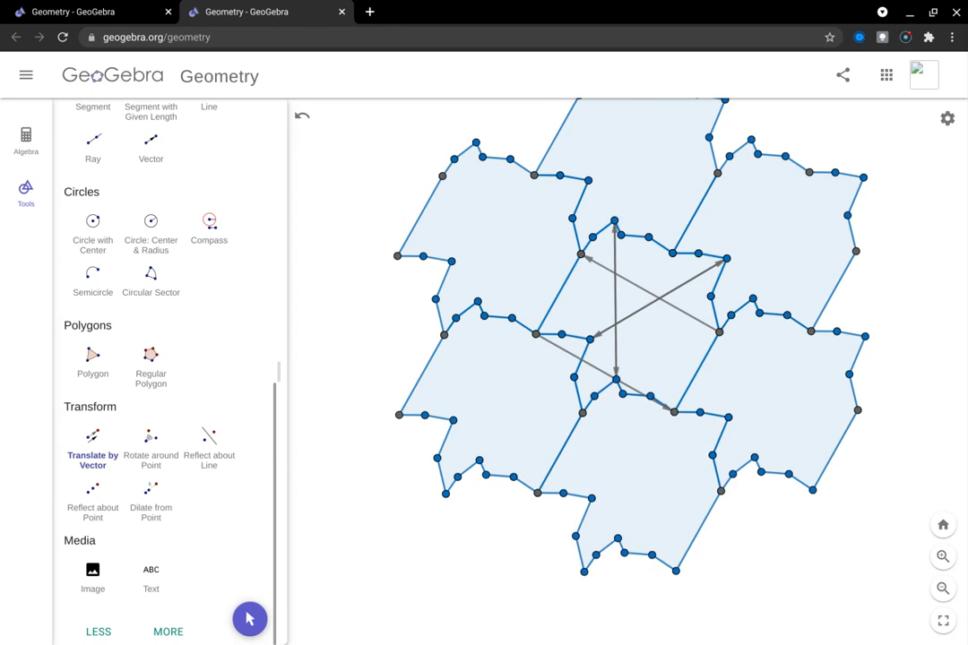
Hide the vector e₁ = Vector(H', H) that runs from the tile's topmost vertex to its lower peak.
left_click(25, 140)
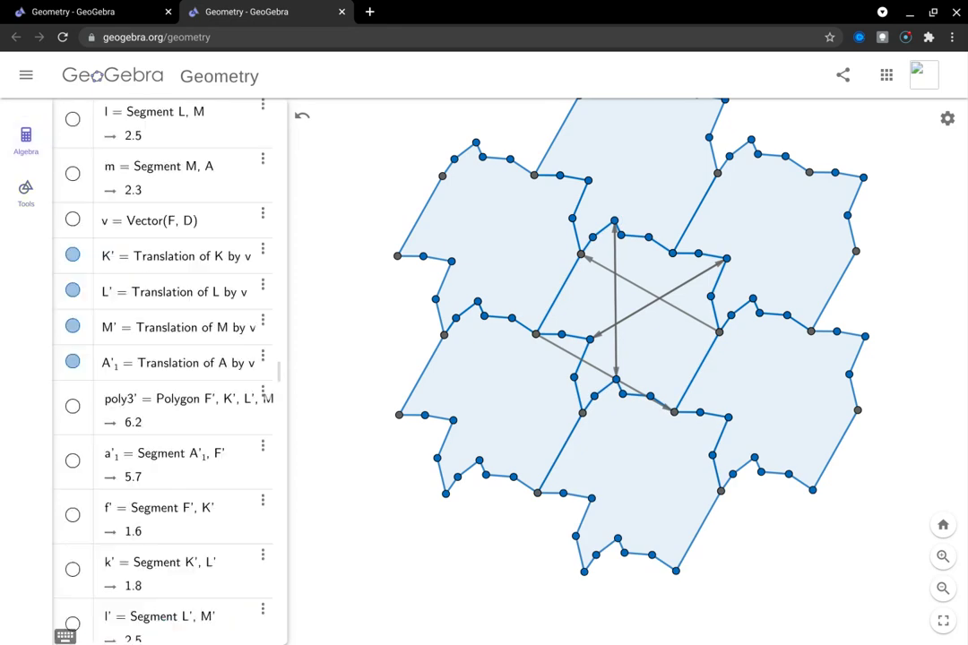
scroll(161, 359, "up", 4)
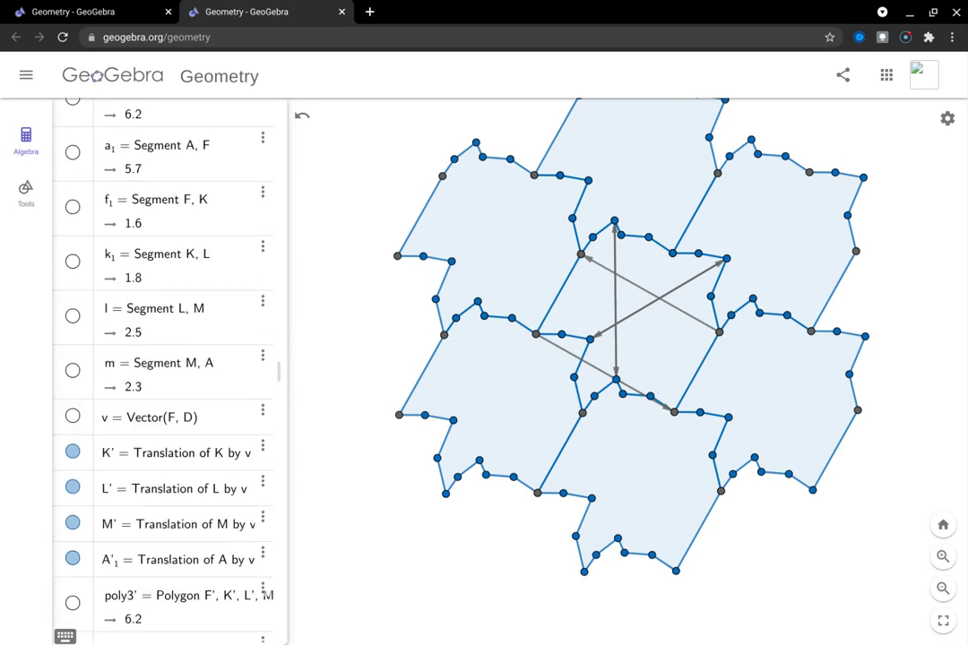
scroll(162, 359, "down", 10)
scroll(161, 368, "down", 15)
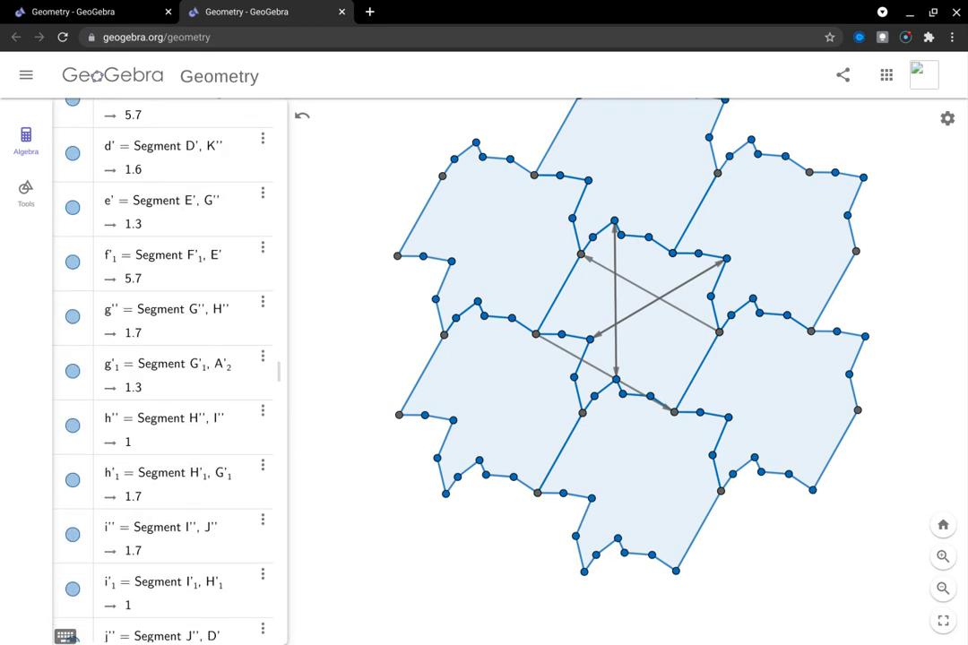
scroll(161, 368, "down", 15)
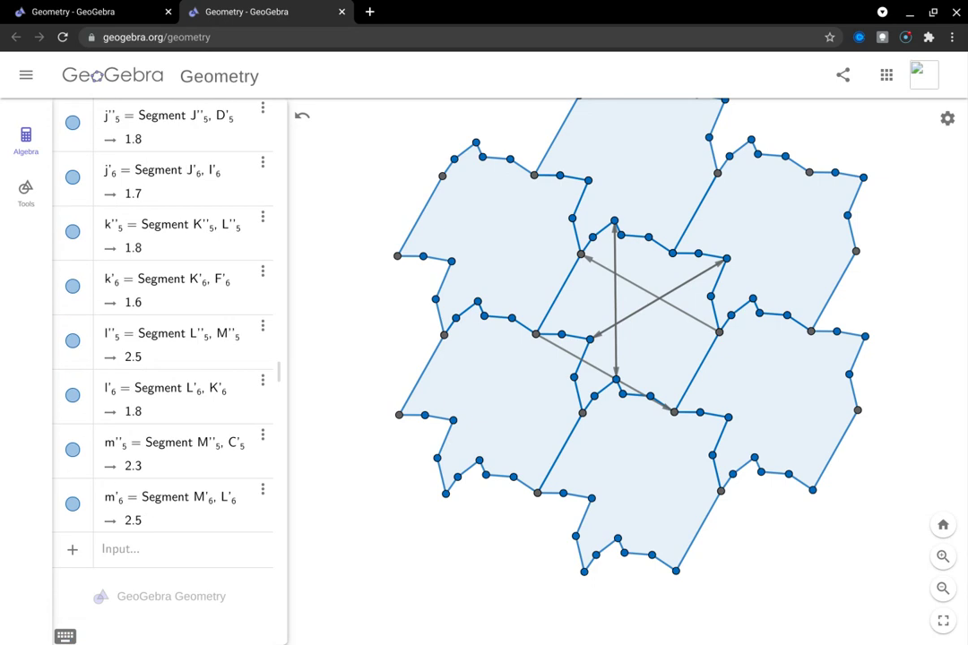
scroll(162, 368, "up", 6)
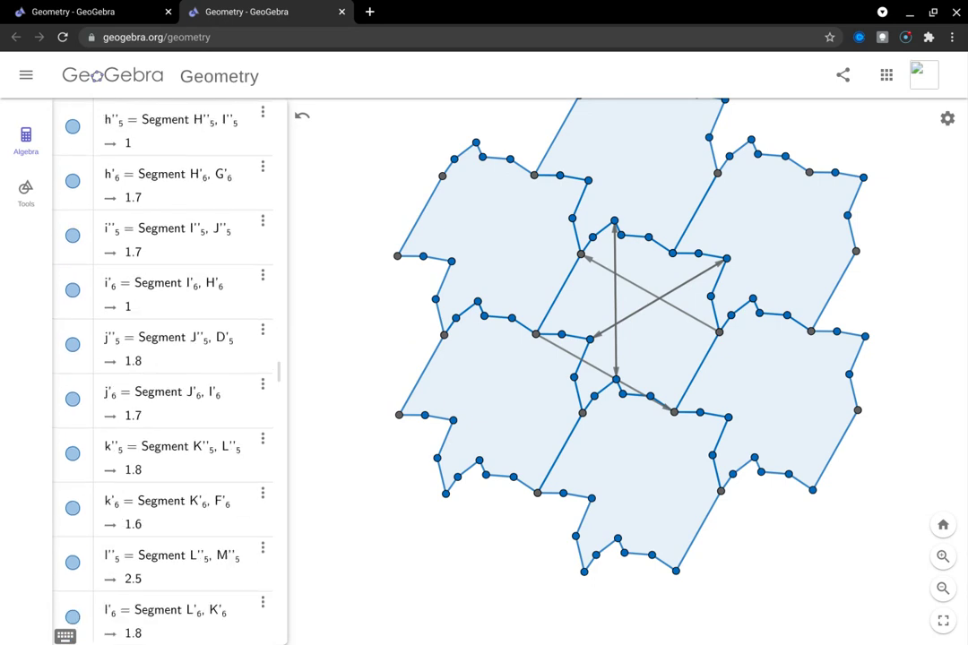
scroll(161, 367, "up", 10)
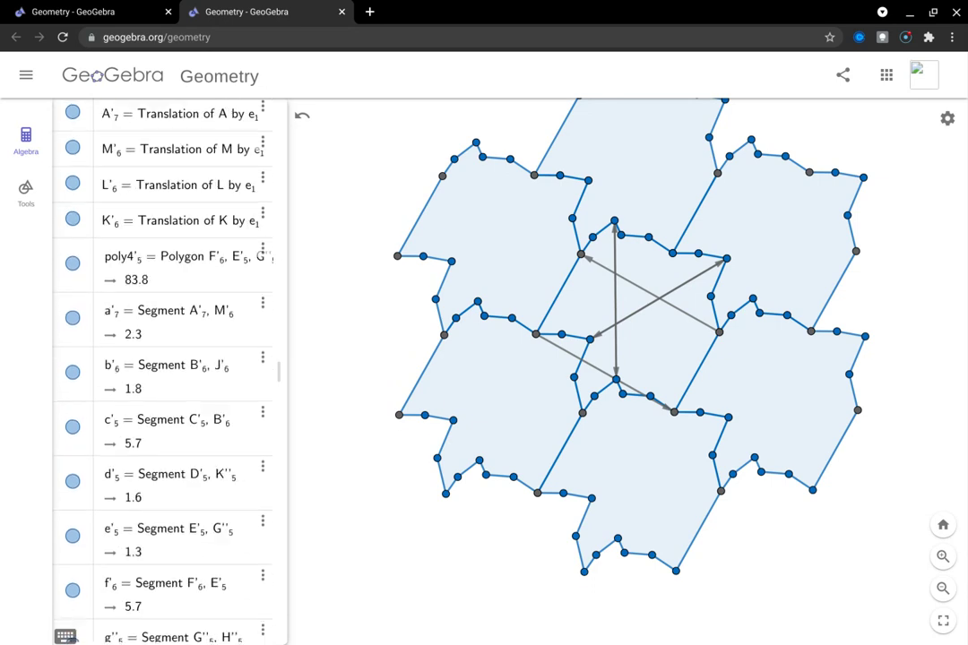
scroll(161, 367, "up", 5)
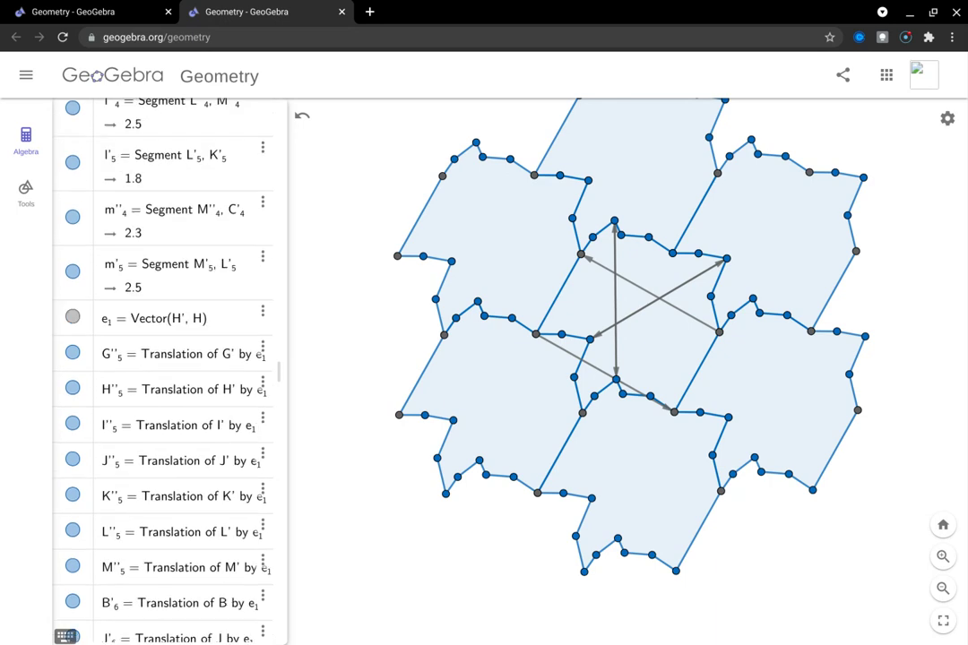
left_click(73, 316)
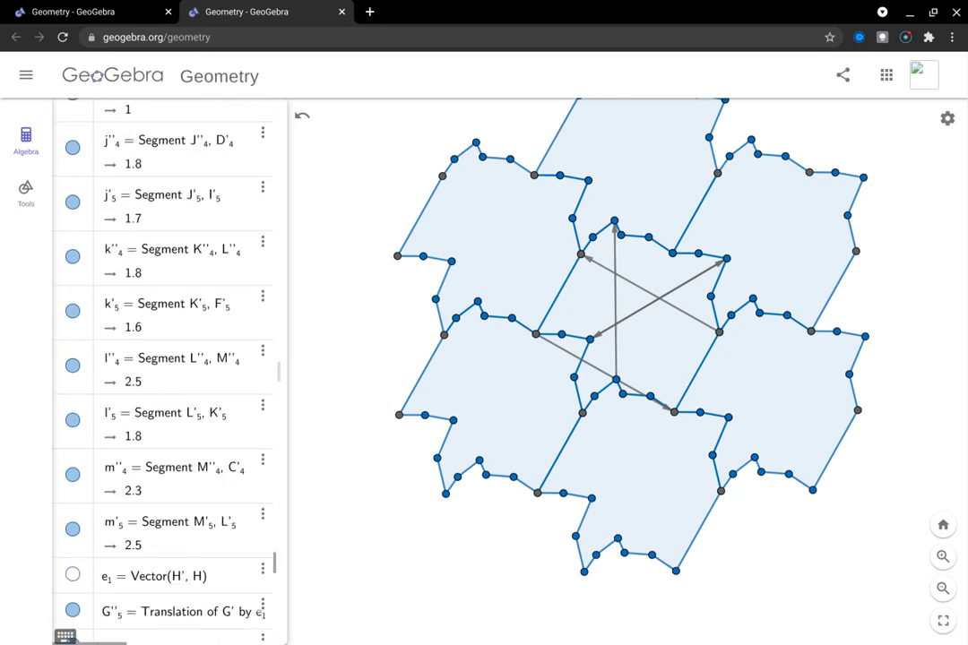